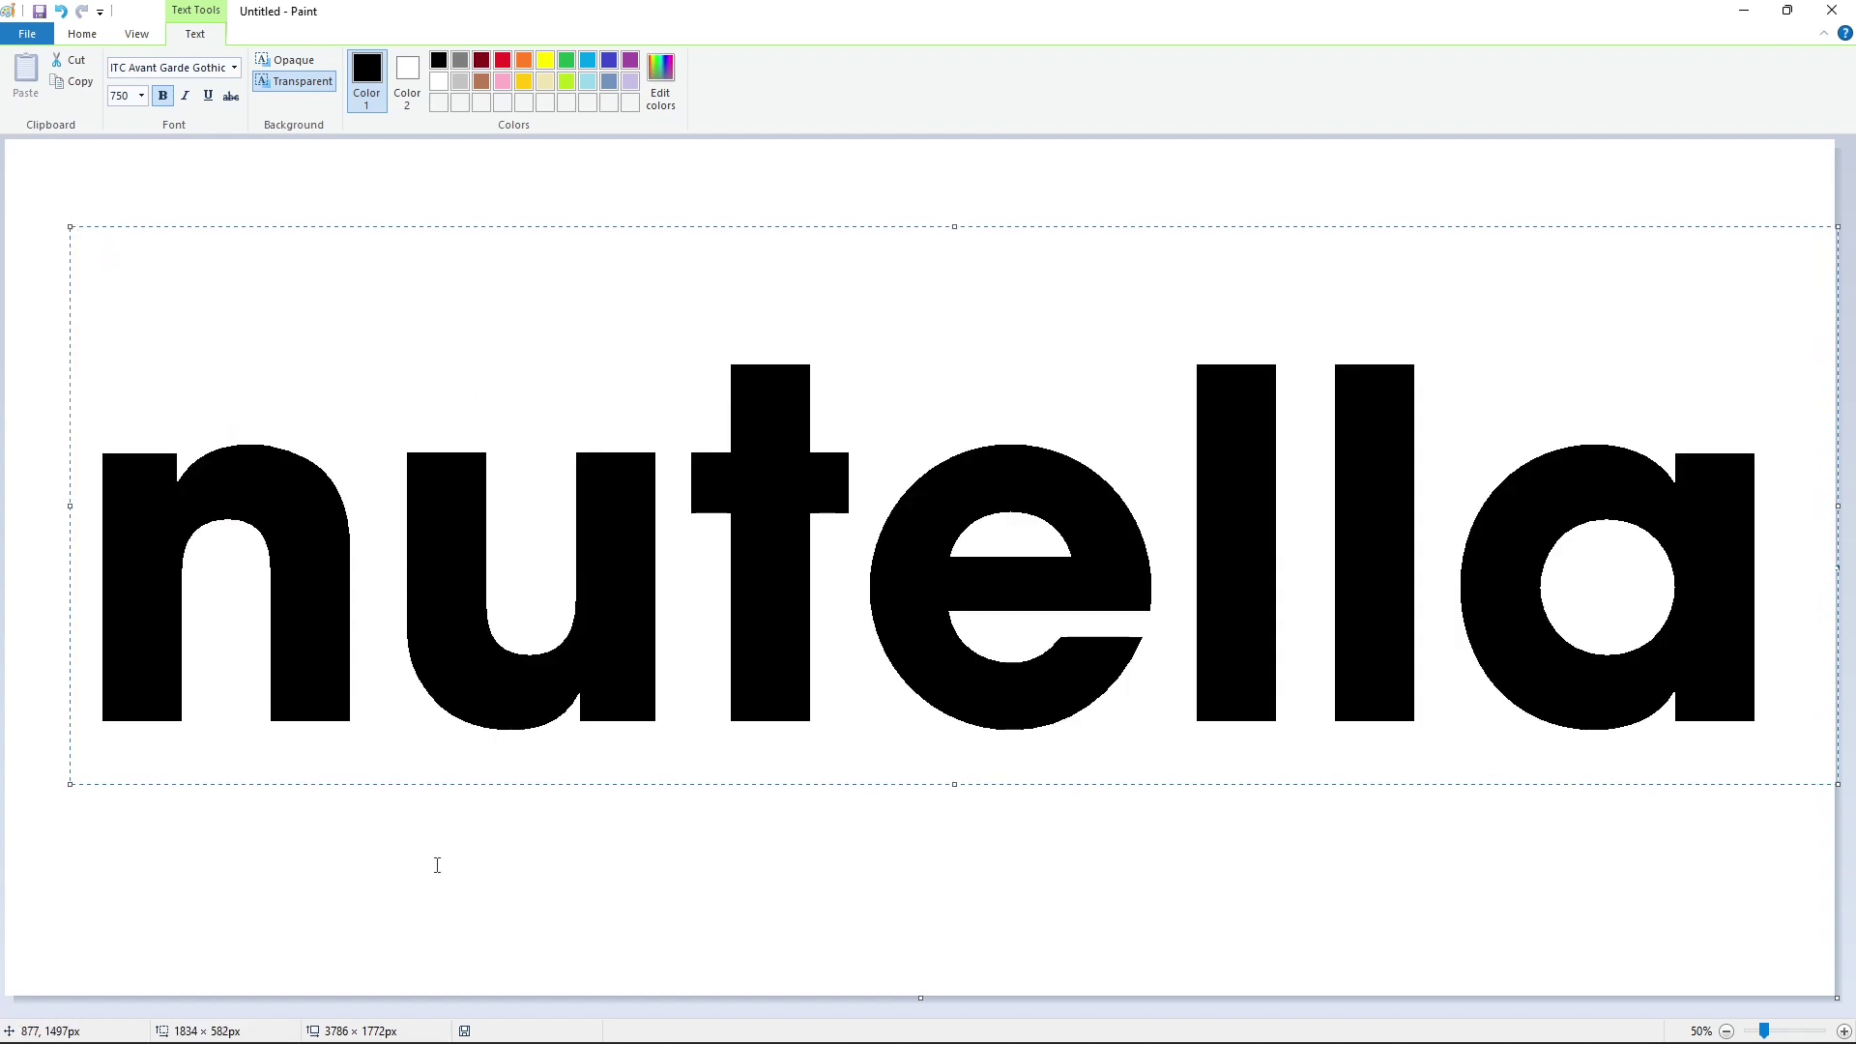
Place the nutella text on the canvas and move the letter u closer to the n.
click(435, 862)
scroll(426, 236, up, 1)
click(127, 78)
drag(480, 416, 488, 608)
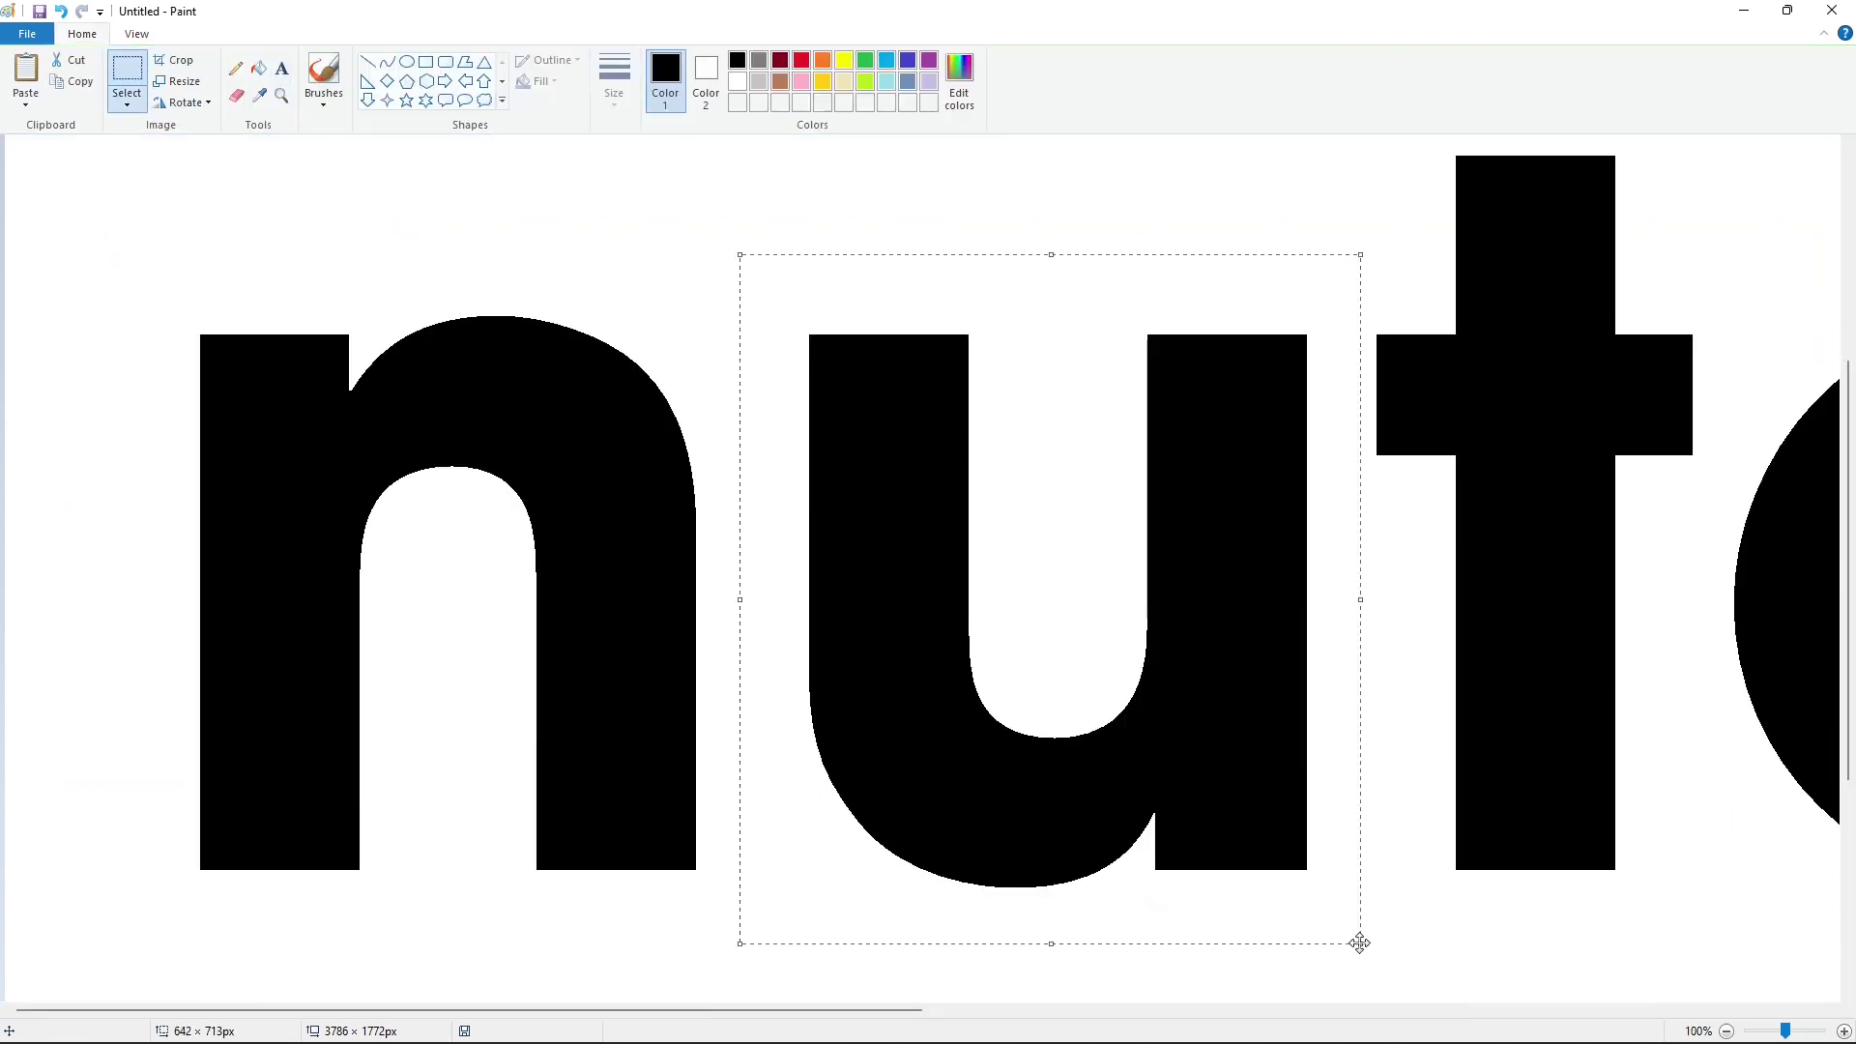
click(258, 68)
click(738, 81)
click(874, 390)
key(ctrl+v)
mouse_move(190, 354)
mouse_down()
mouse_move(490, 476)
mouse_move(1115, 481)
mouse_move(1006, 540)
mouse_move(882, 542)
mouse_up()
click(460, 154)
Trim the left end of the t's crossbar with white and move the t close to the u.
click(368, 61)
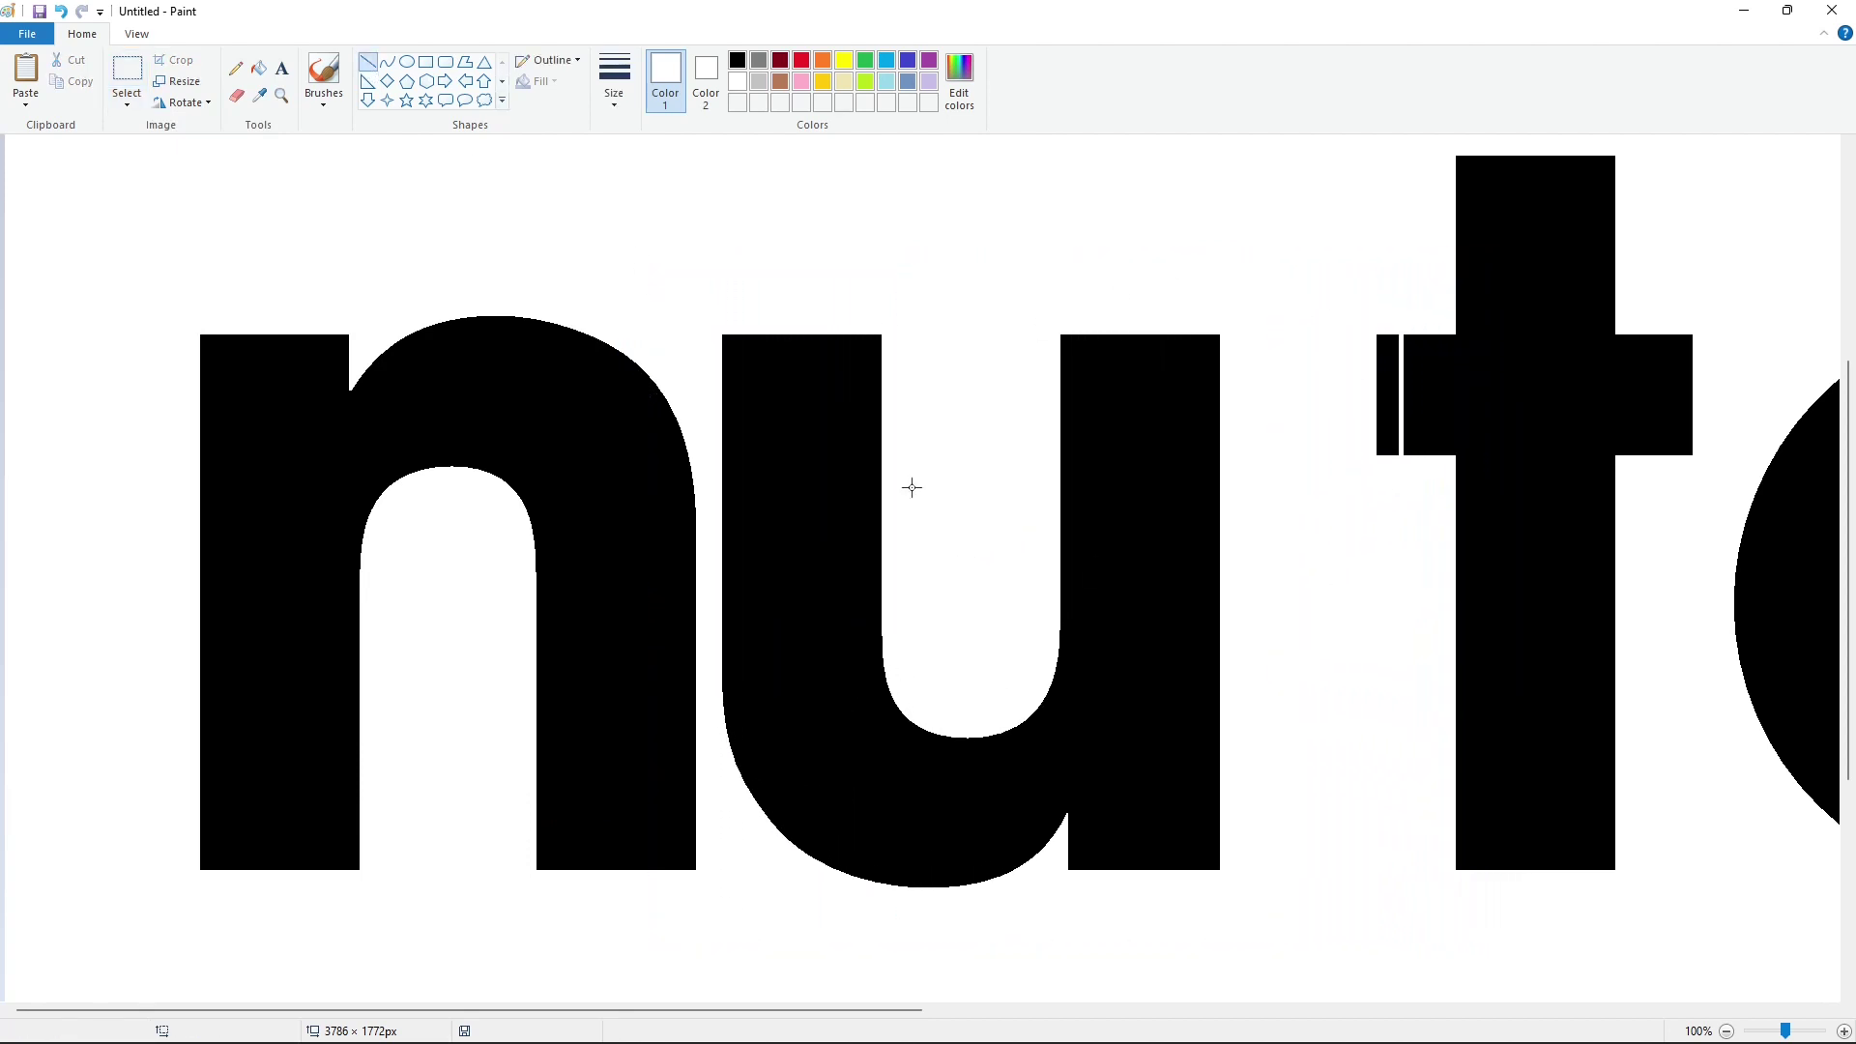
key(ctrl+z)
key(ctrl+y)
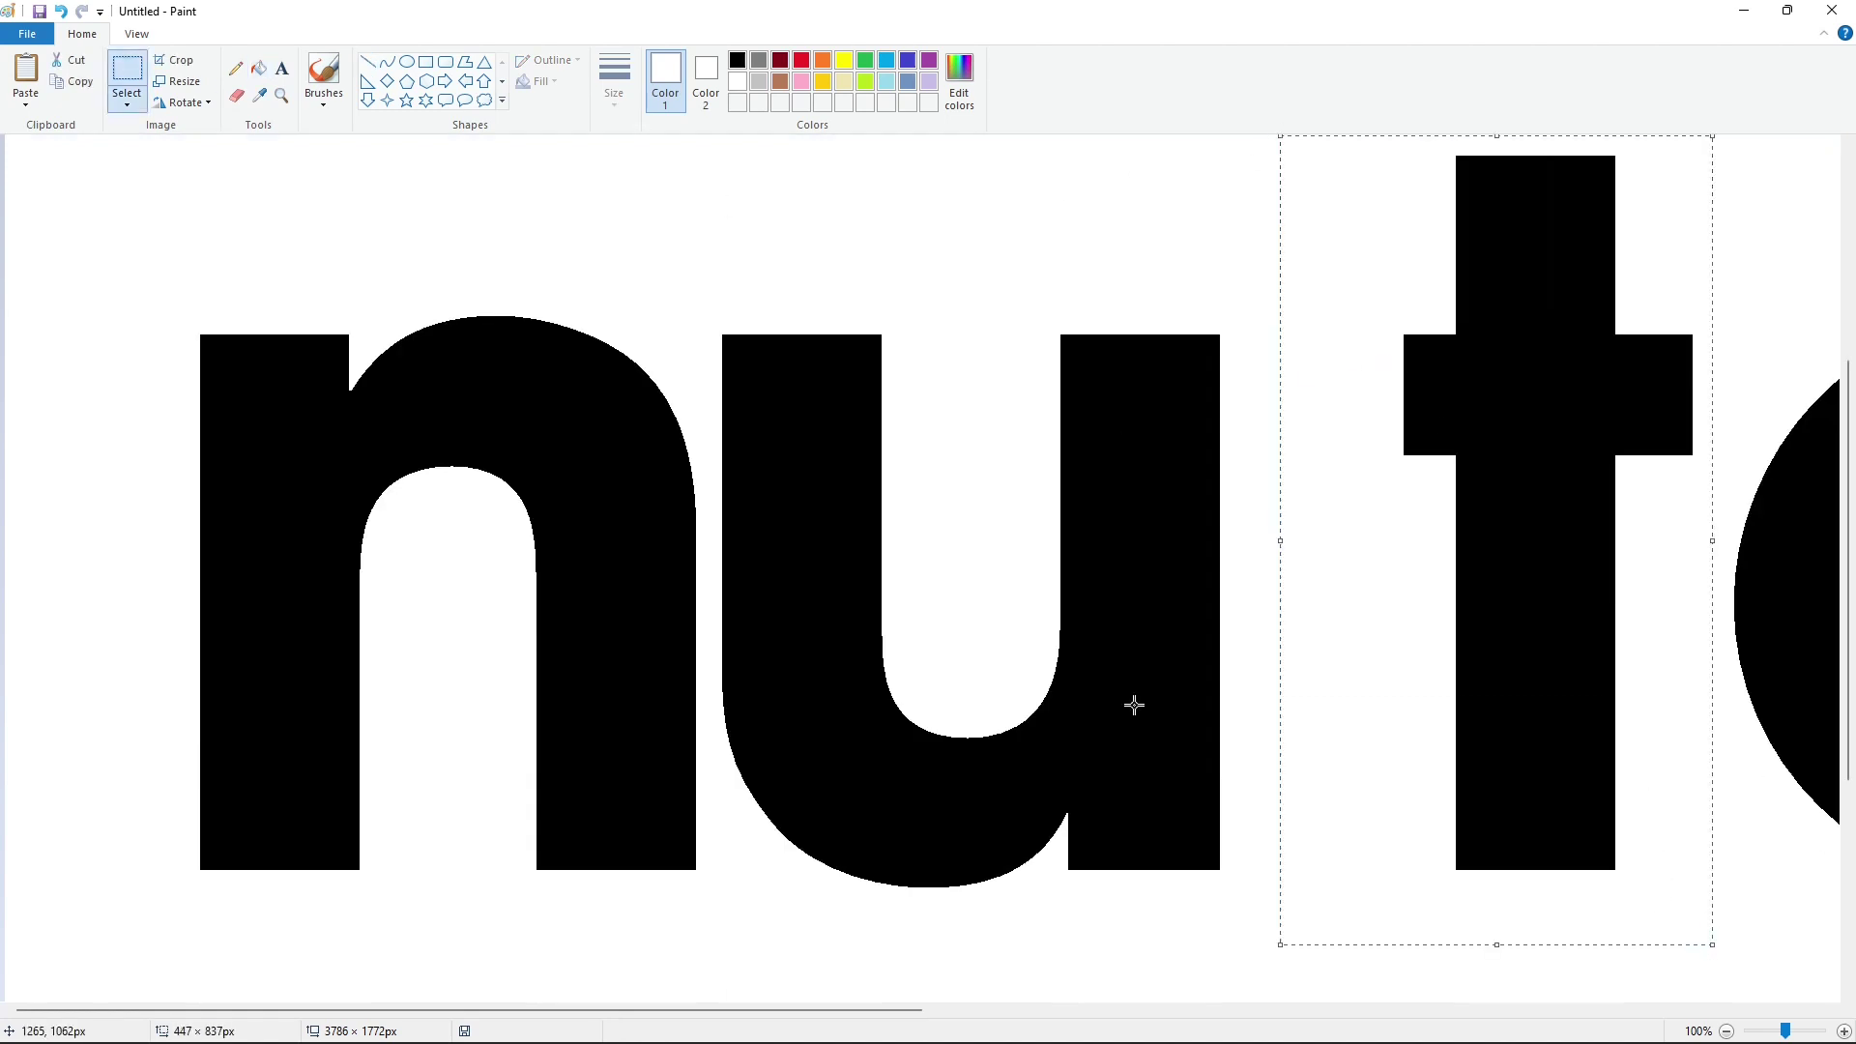
drag(1609, 472, 1412, 511)
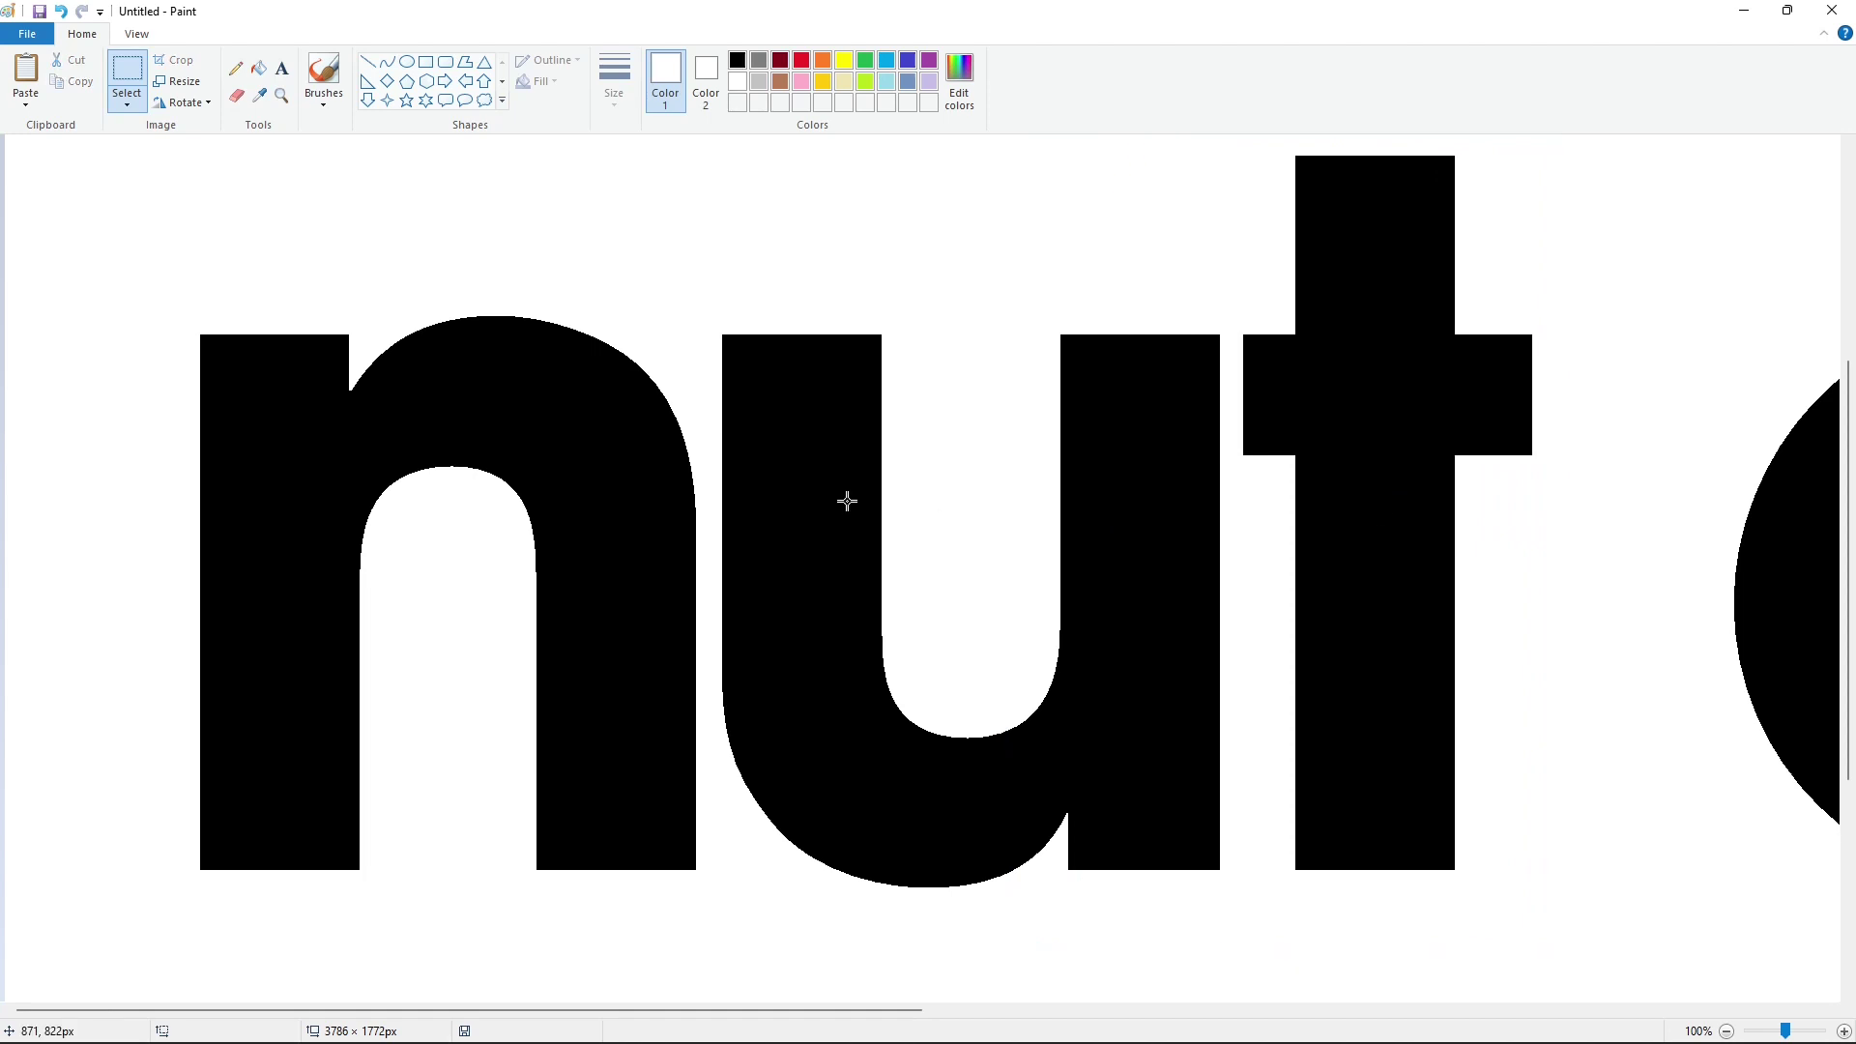
Cut the top of the t diagonally with a white line and fill the cut-off corner white.
scroll(847, 500, up, 2)
click(367, 61)
drag(1260, 475, 1542, 326)
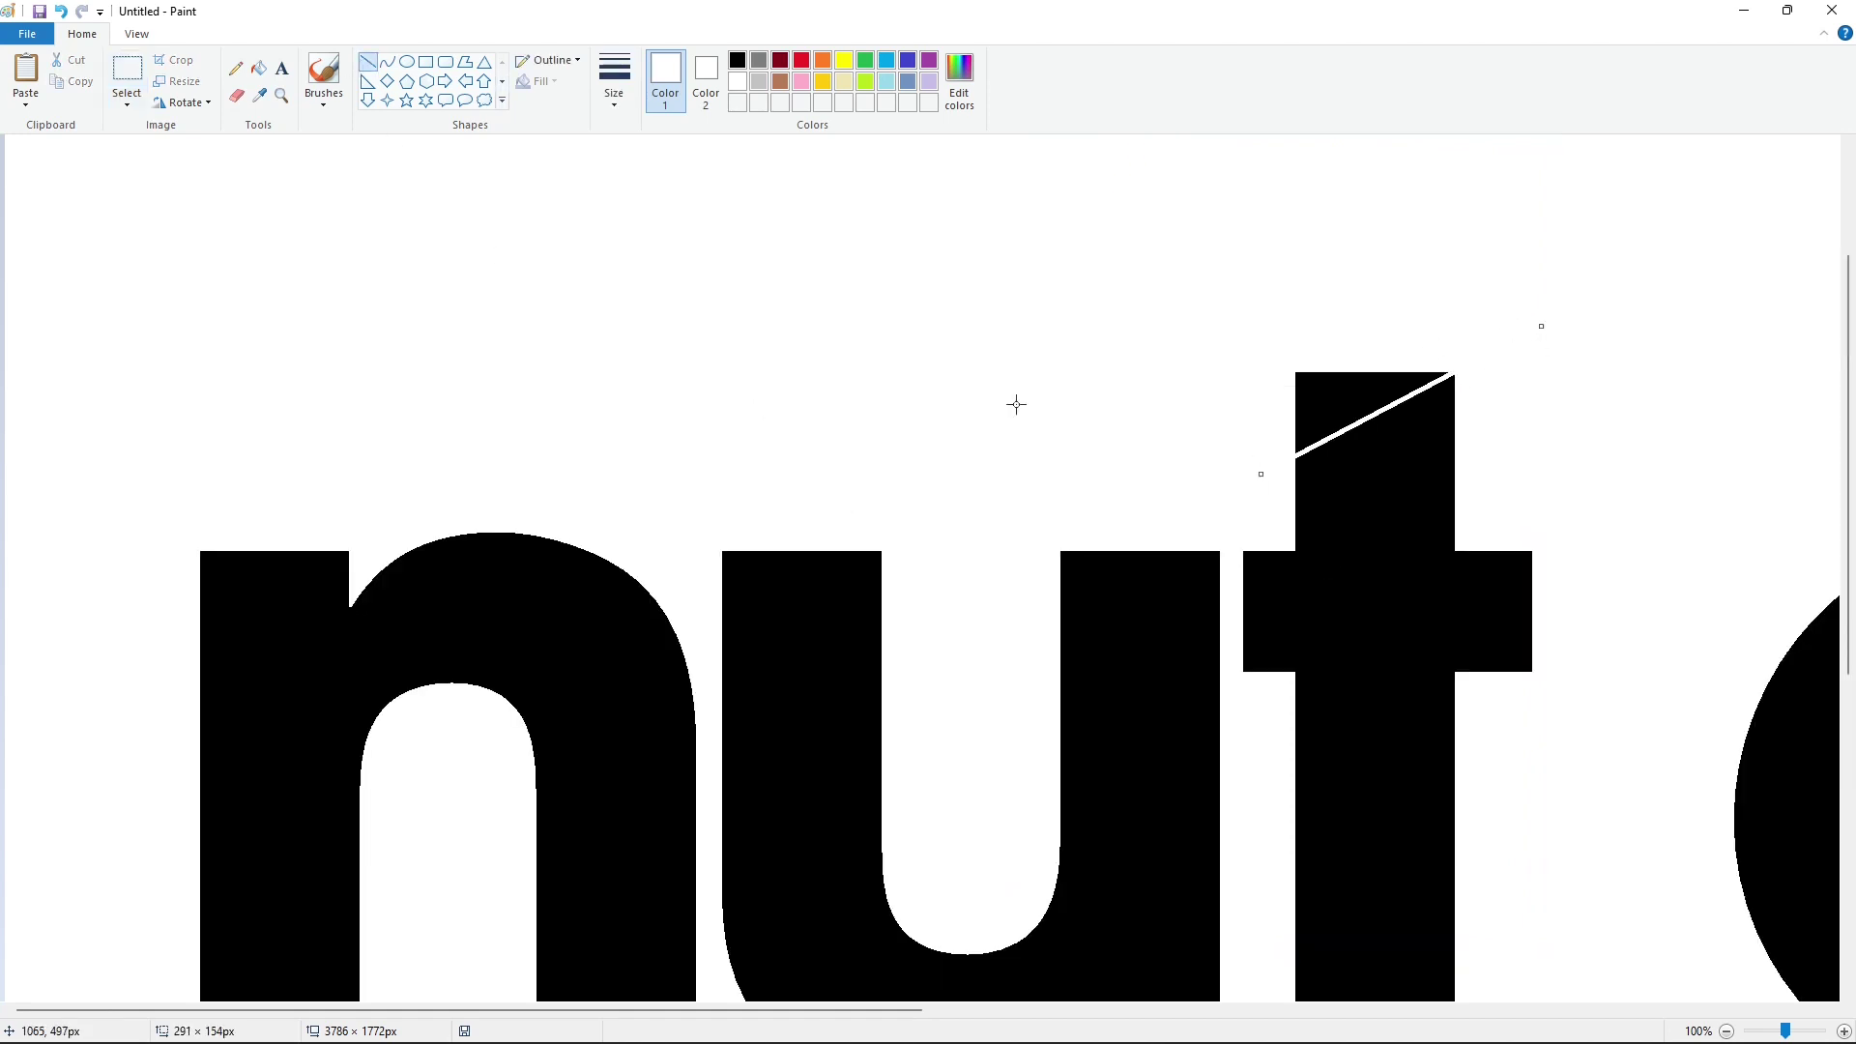
click(259, 67)
click(1344, 397)
Paste a copy of the lower end of the t's stem and rotate it into a horizontal piece.
scroll(967, 580, down, 4)
scroll(967, 580, right, 5)
scroll(967, 580, up, 2)
click(126, 77)
drag(961, 660, 961, 945)
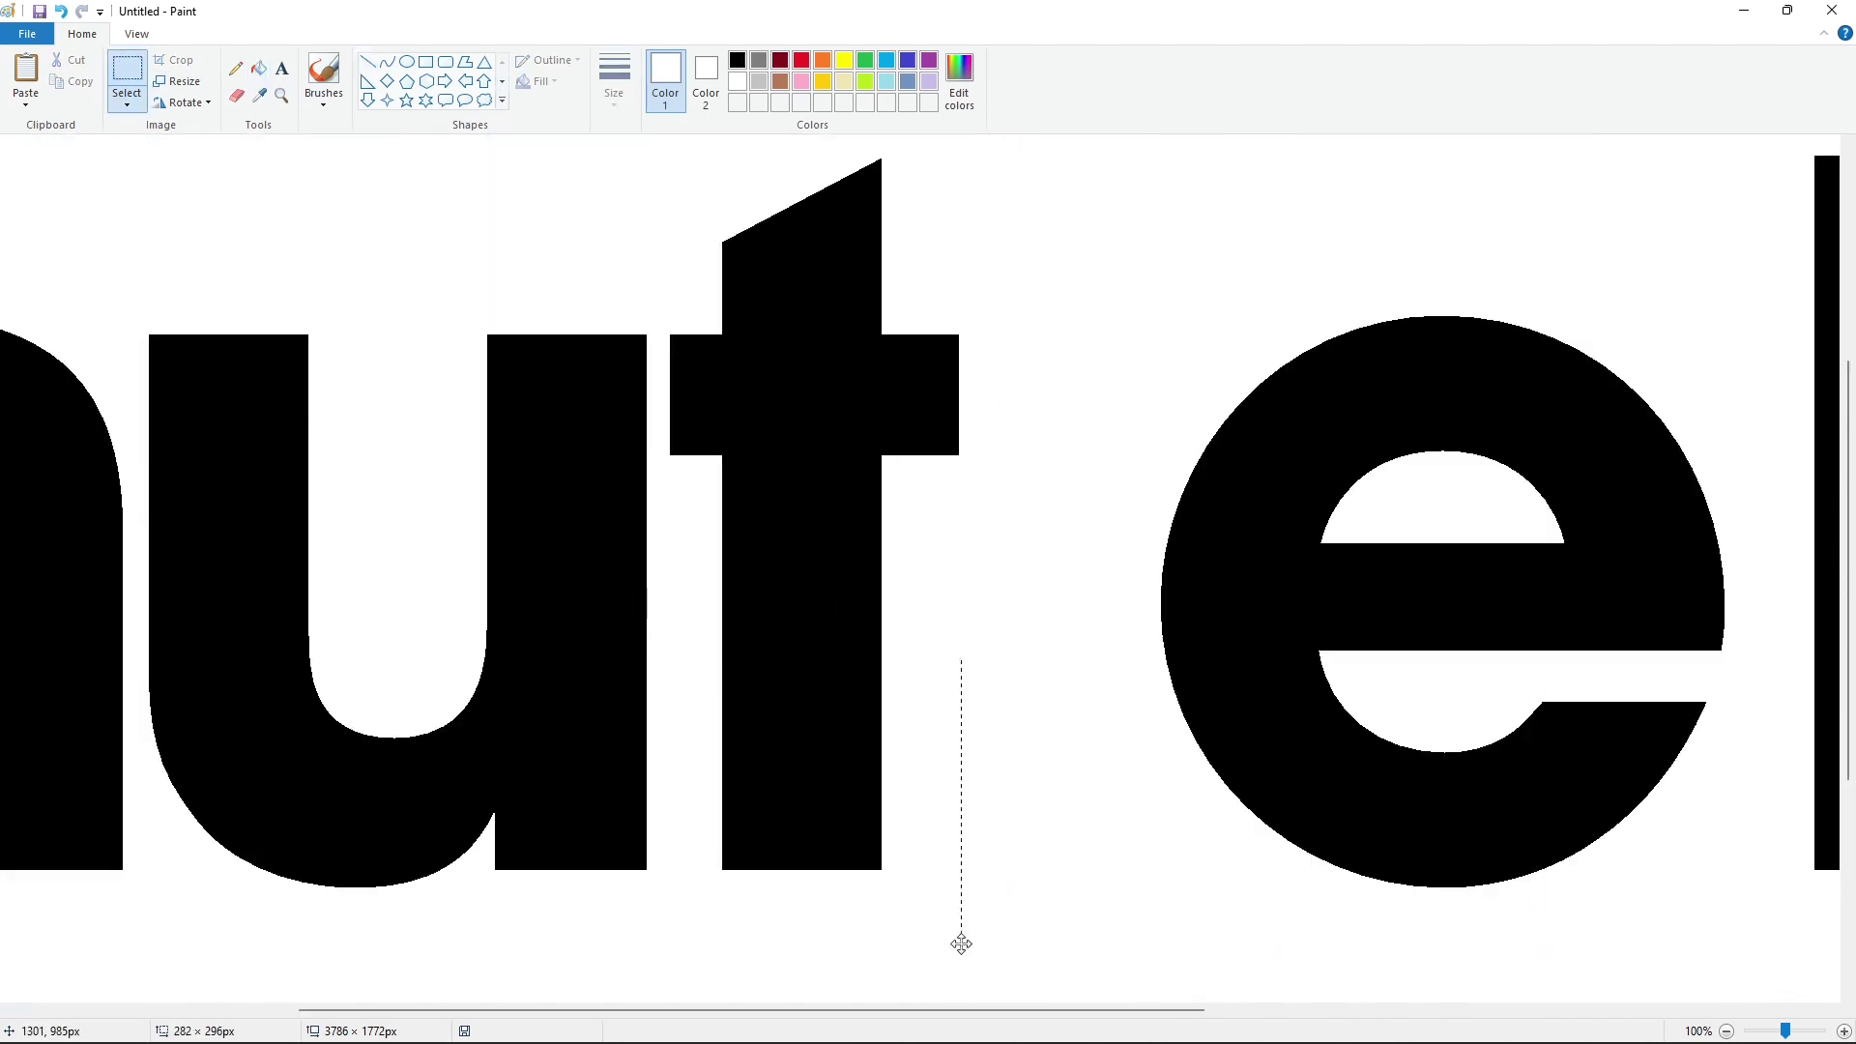
key(ctrl+v)
key(Escape)
key(ctrl+z)
key(ctrl+v)
click(183, 103)
click(199, 178)
Place the rotated piece over the t's stem and lower it to the baseline as a right-hand foot.
drag(188, 320, 916, 502)
key(Down)
key(Down)
key(Down)
key(Down)
key(Down)
key(Down)
key(Down)
key(Down)
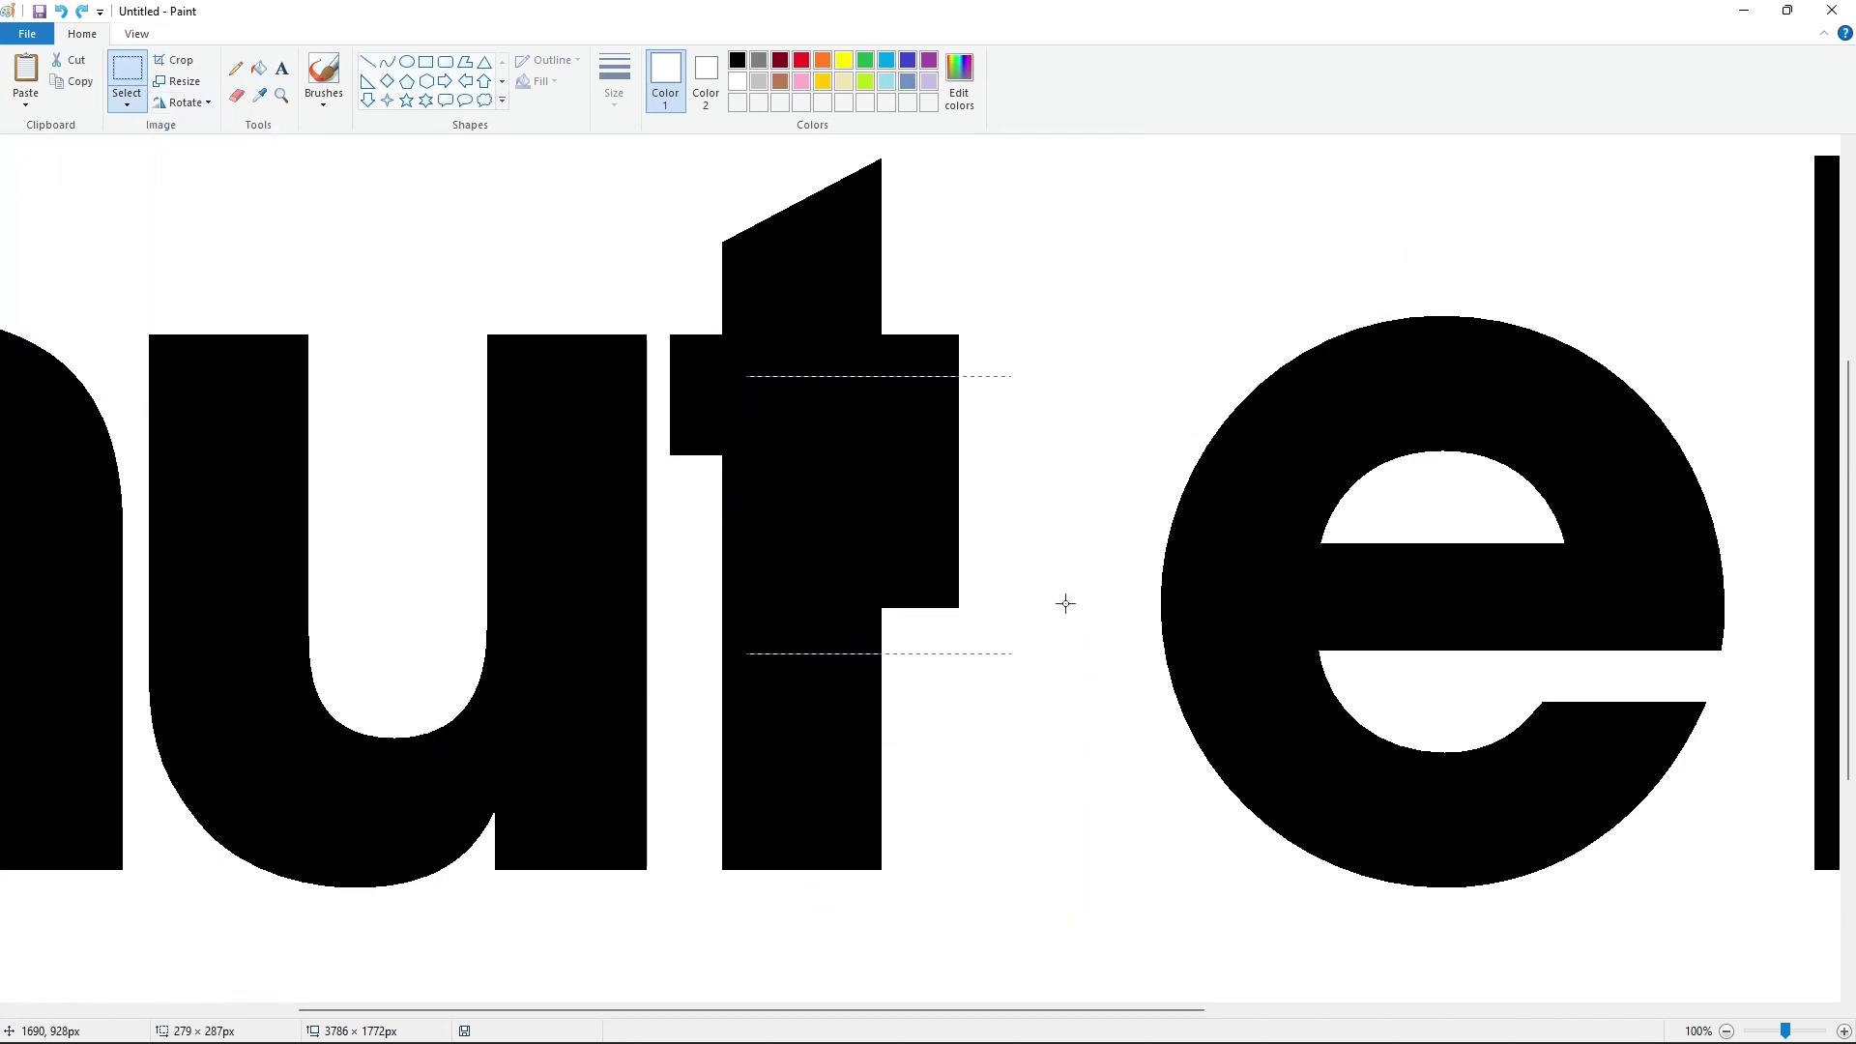
key(Down)
key(Down)
key(Down)
key(Down)
key(Down)
key(Down)
key(Down)
key(Down)
key(Down)
key(Down)
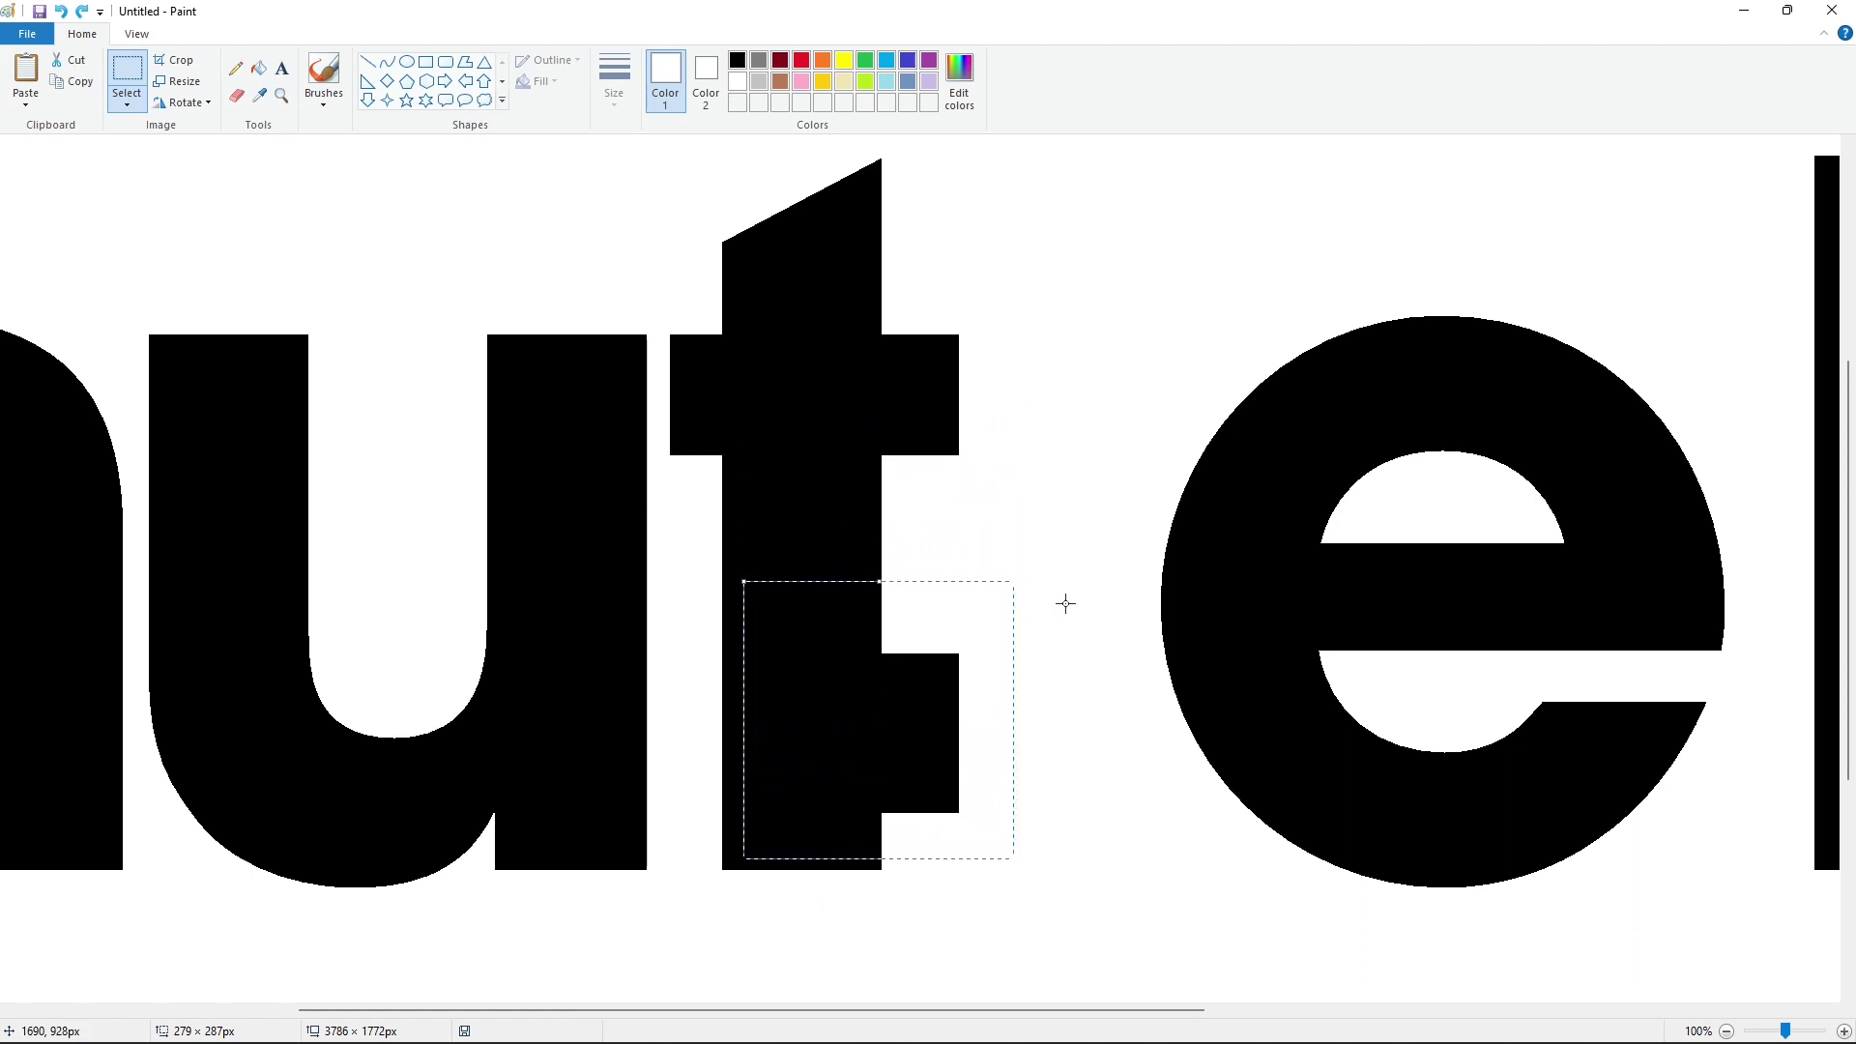
key(Down)
click(1066, 604)
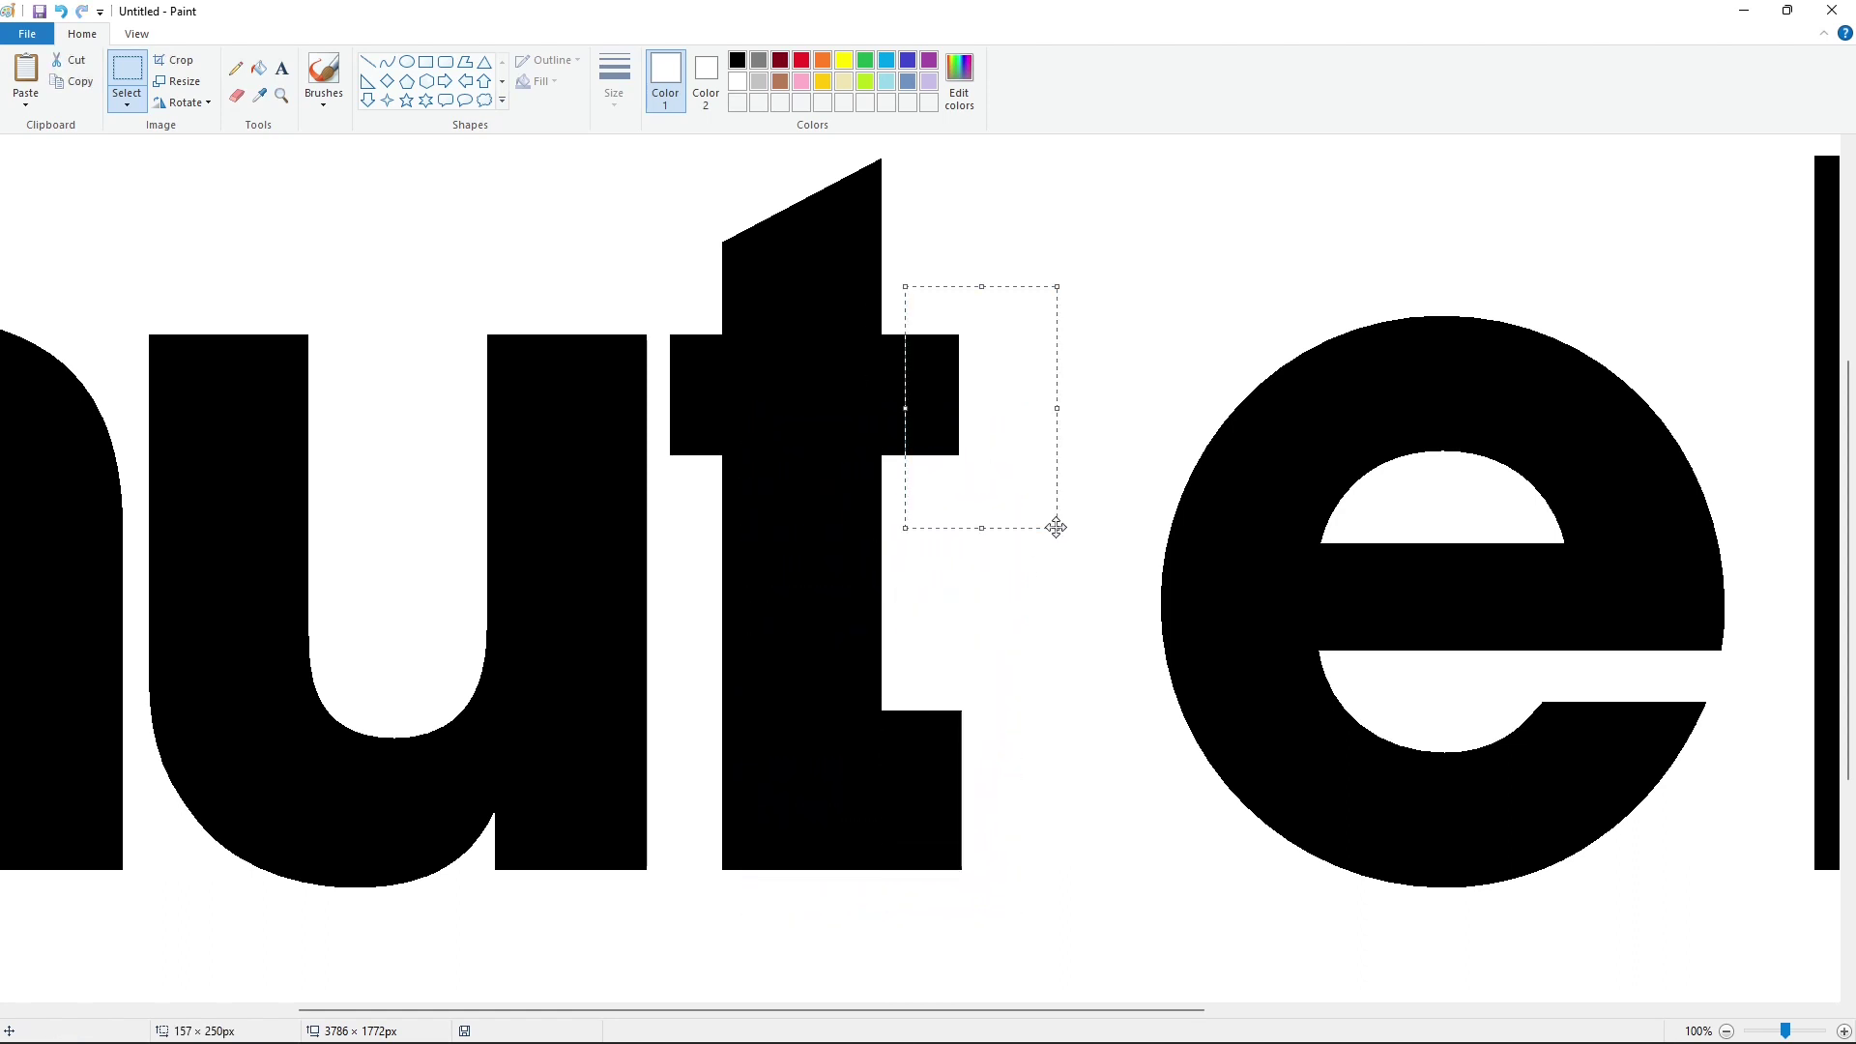
Nudge the right end of the t's crossbar outward to line up with the end of the foot.
key(Right)
key(Right)
key(Right)
key(Right)
key(Right)
key(Right)
key(Right)
key(Left)
key(Left)
key(Left)
Draw a brown circle about 292 × 307 px over the t's foot and move it to the blank area above the e.
click(407, 61)
click(929, 60)
drag(731, 563, 1019, 861)
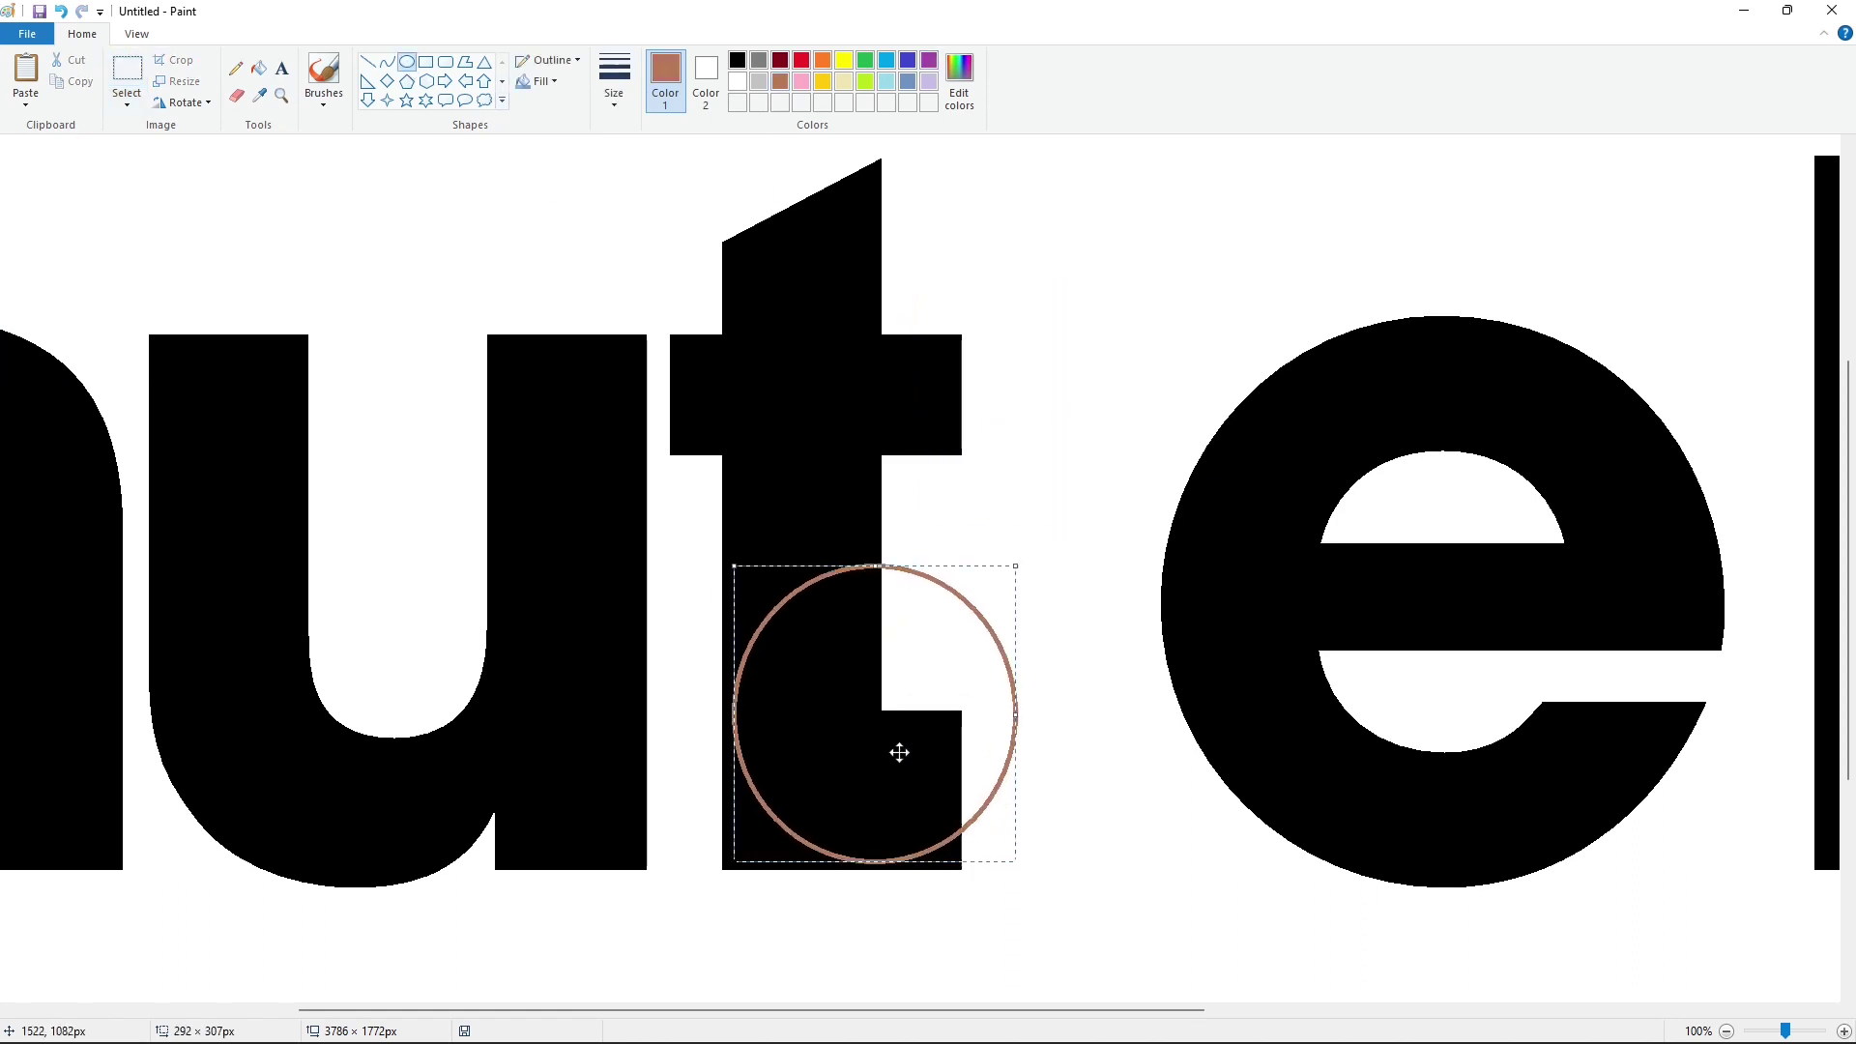
mouse_move(900, 750)
mouse_down()
mouse_move(1082, 696)
mouse_move(1172, 569)
mouse_move(1255, 377)
mouse_up()
Cut the brown circle with white lines and erase everything except its lower-left arc.
scroll(1255, 377, up, 3)
click(636, 216)
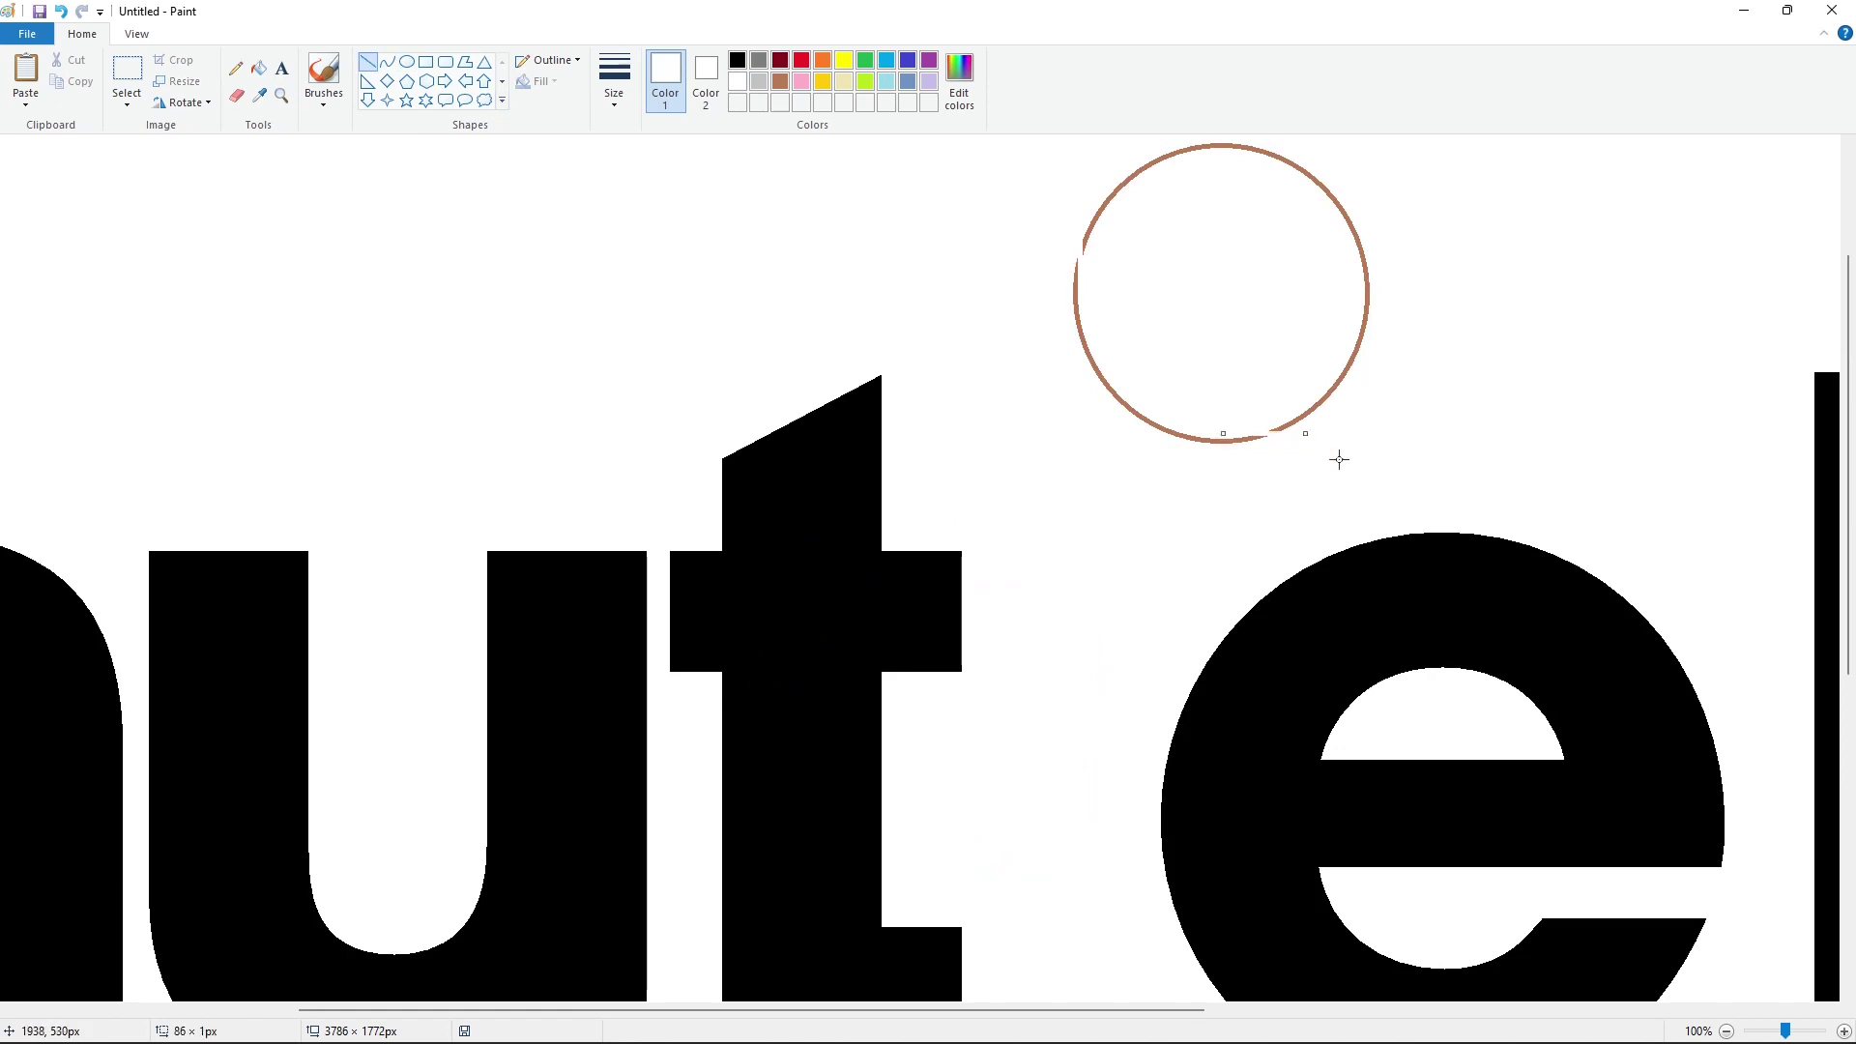
click(258, 68)
click(1337, 204)
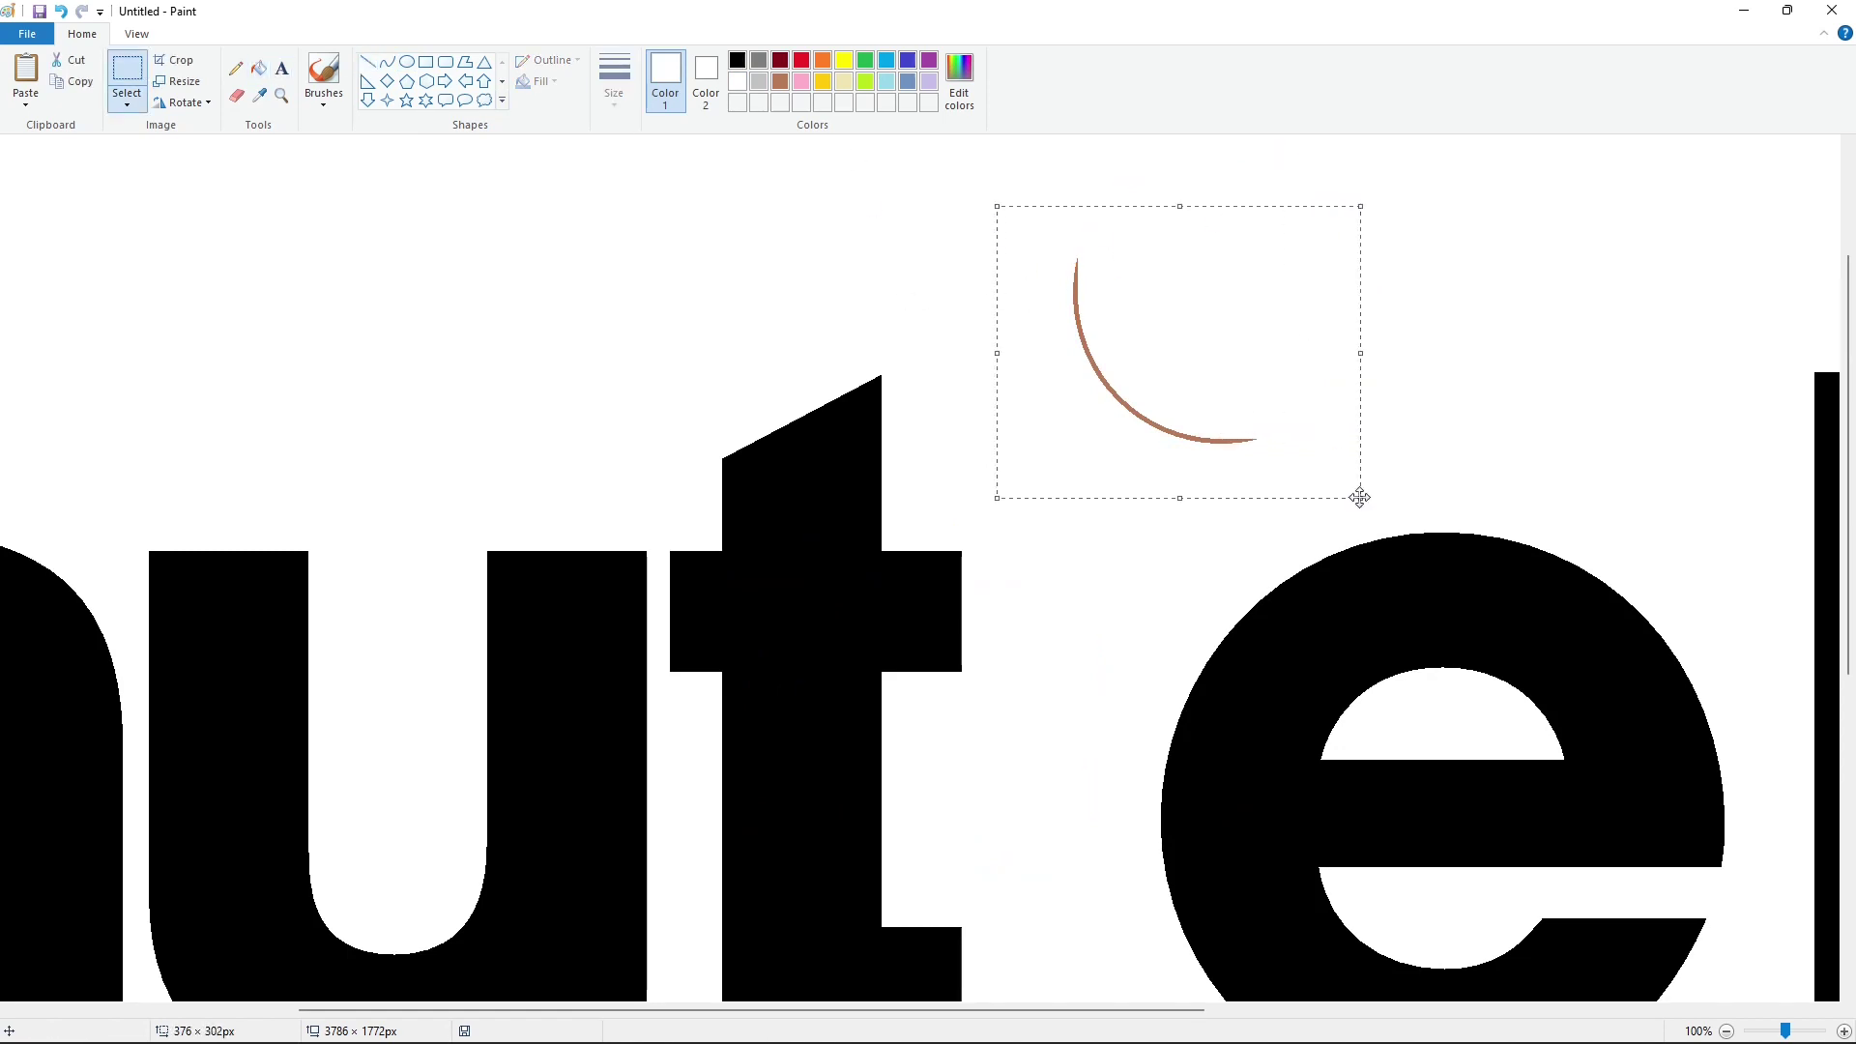
Copy the brown arc and place the copy on the lower-left corner of the t.
key(ctrl+c)
scroll(1416, 526, down, 3)
key(ctrl+v)
drag(123, 323, 786, 828)
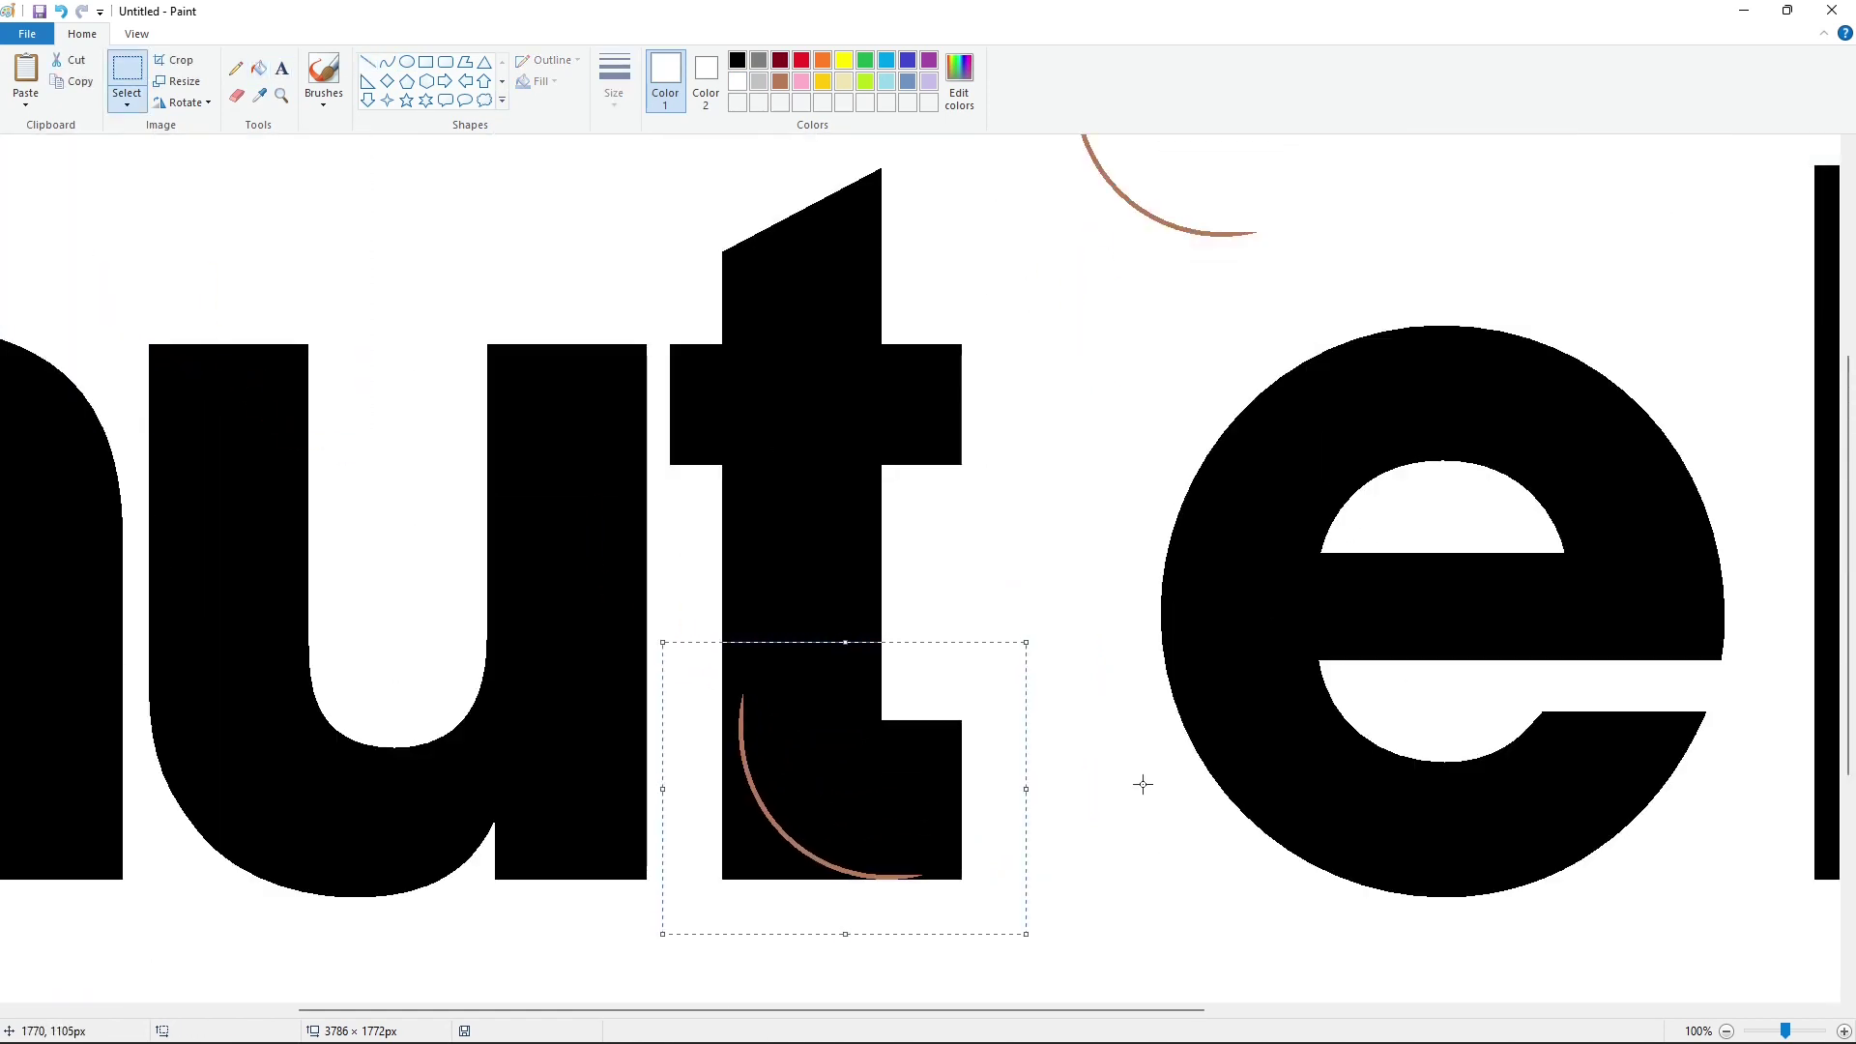
click(361, 257)
Round the t's lower-left corner by filling the area outside the arc white and the arc black.
click(258, 68)
click(749, 793)
click(736, 60)
click(750, 793)
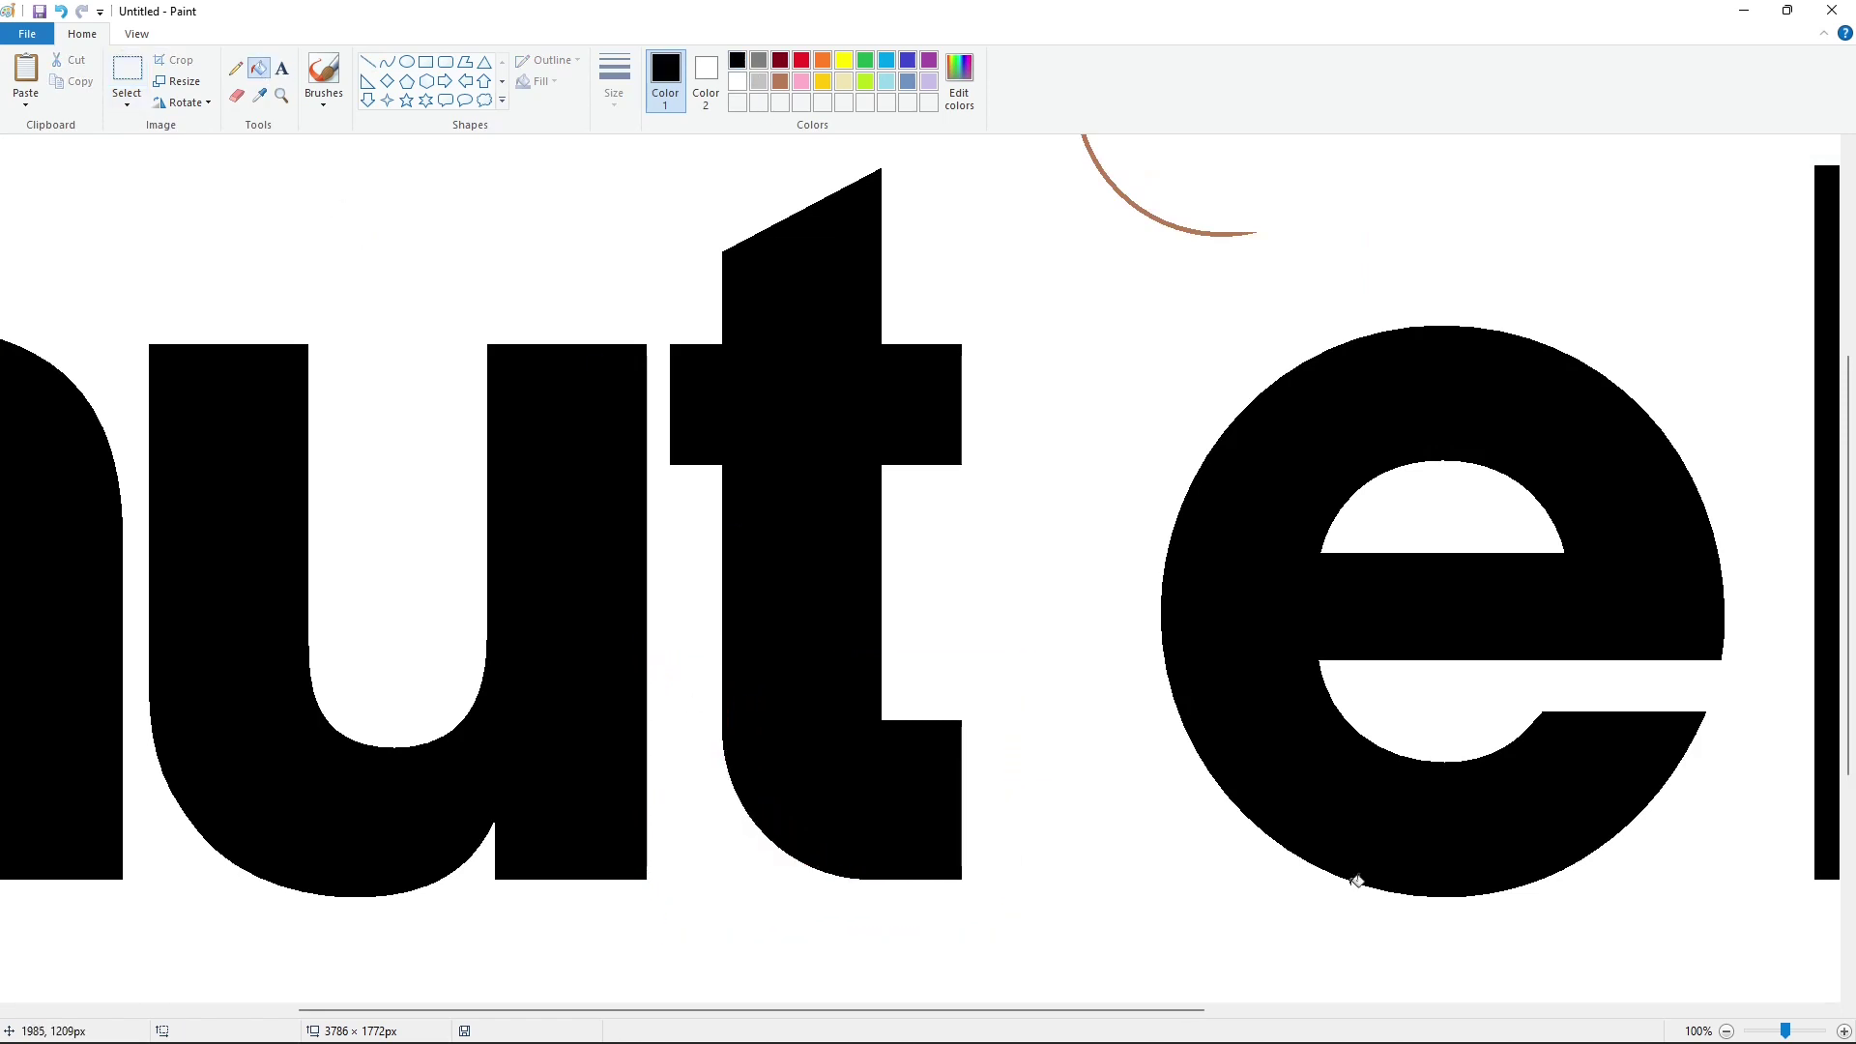
click(1727, 1030)
scroll(1619, 935, up, 1)
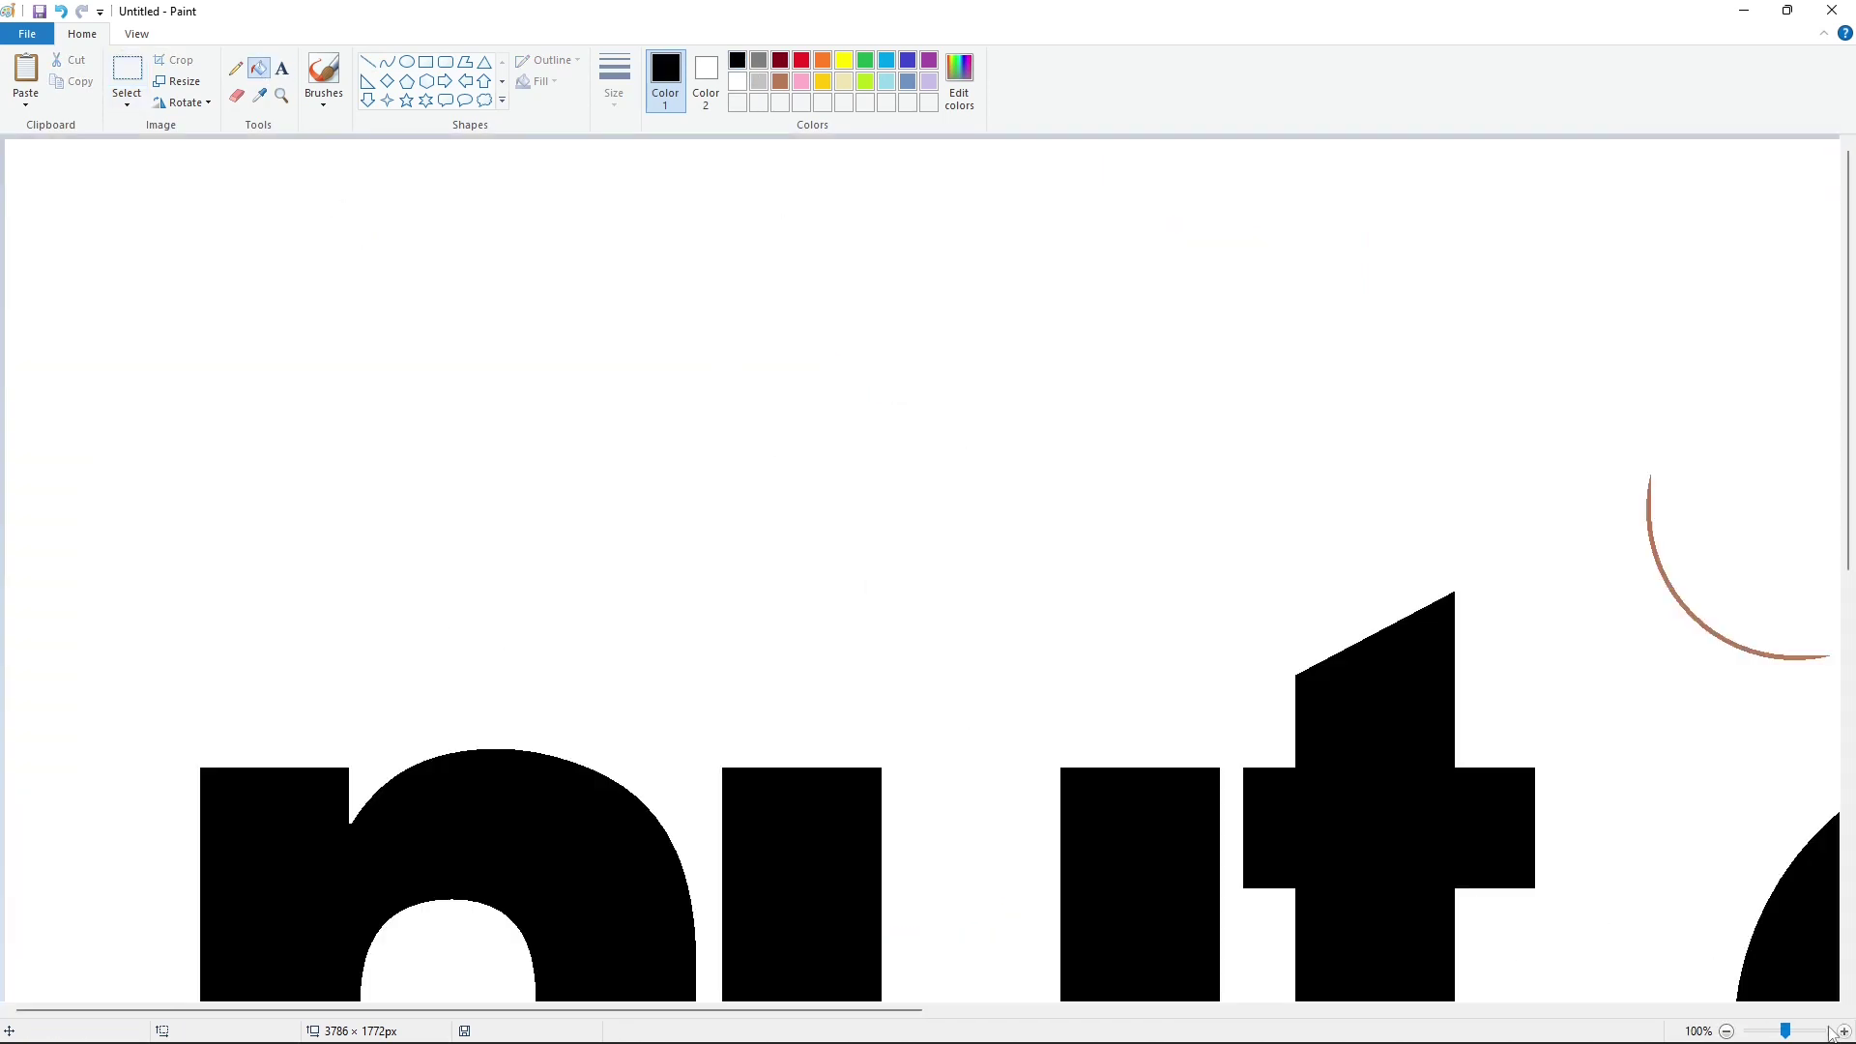
Undo the t's corner rounding and the circle trimming, back to the full brown circle.
scroll(1161, 915, right, 5)
scroll(1160, 916, down, 4)
key(ctrl+z)
key(ctrl+y)
scroll(1168, 917, up, 2)
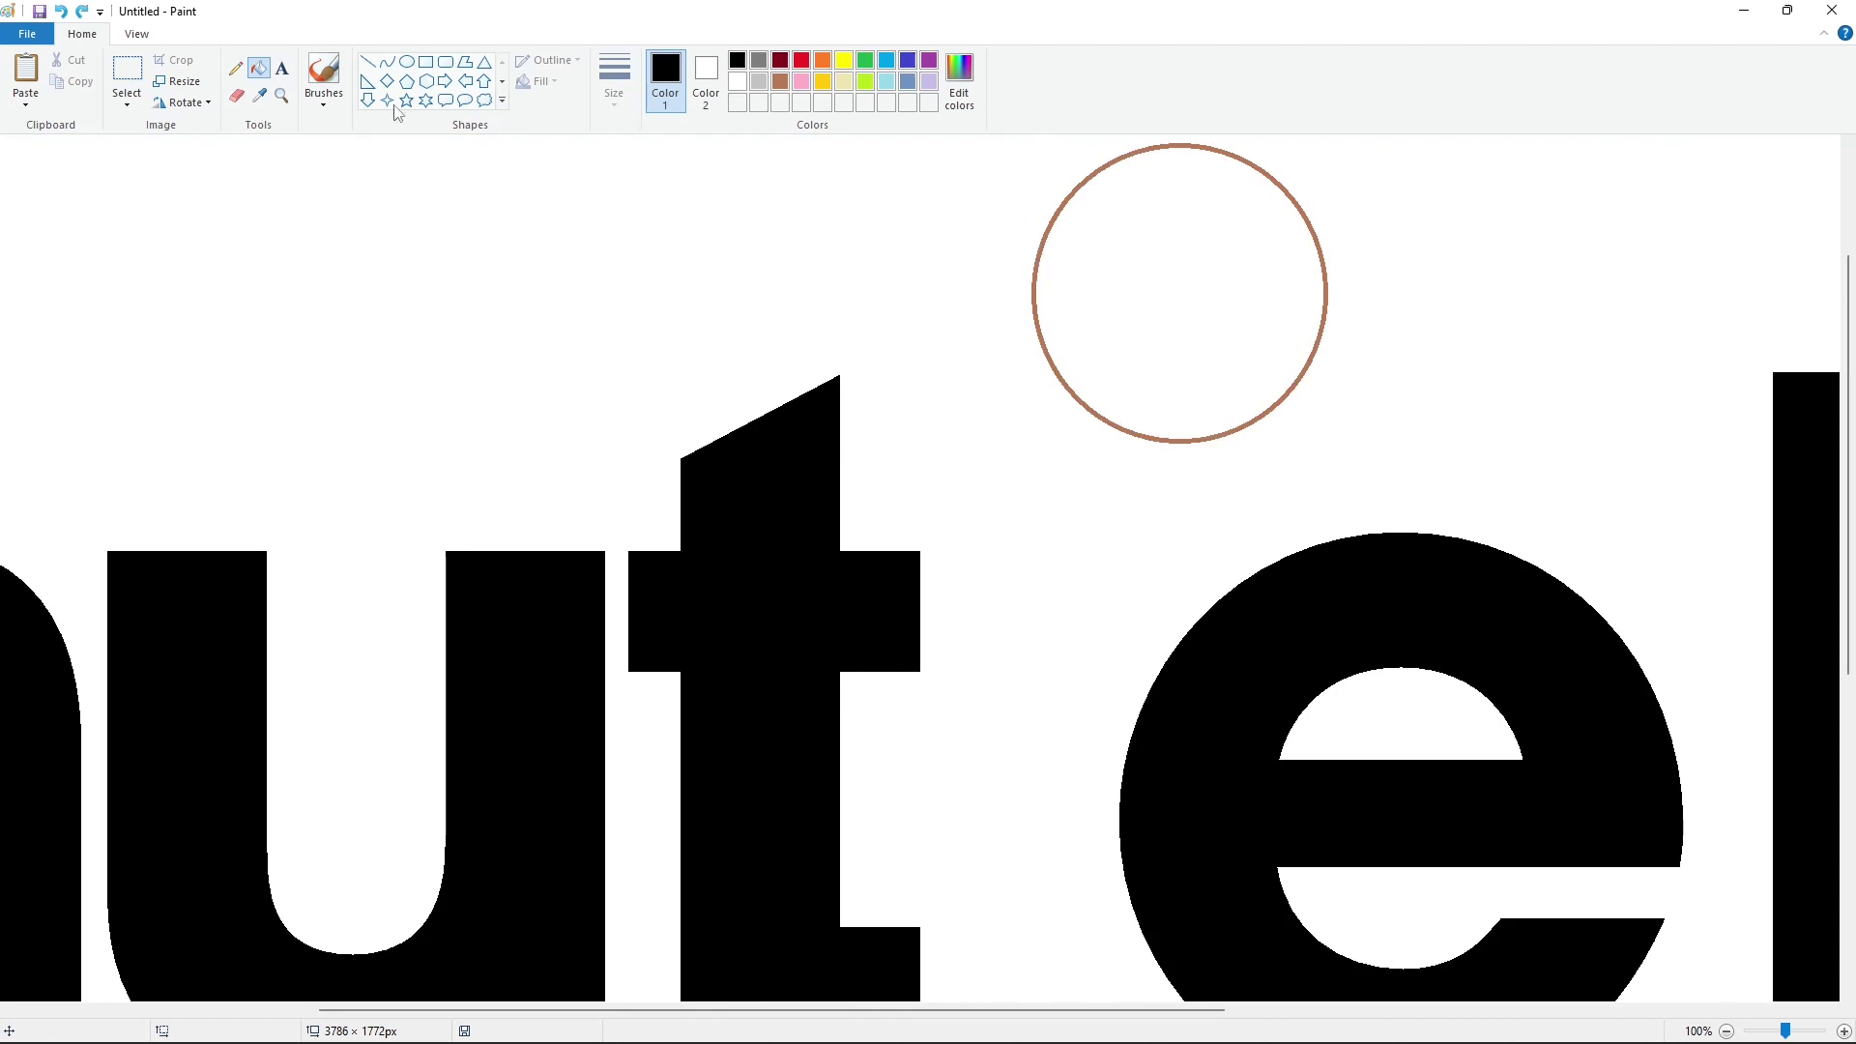
Draw a smaller brown circle about 261 × 263 px beside the first one and fill the first circle's outline white.
click(406, 61)
click(780, 81)
mouse_move(1067, 177)
mouse_down()
mouse_move(1326, 435)
mouse_move(1305, 419)
mouse_up()
drag(1234, 342, 1529, 336)
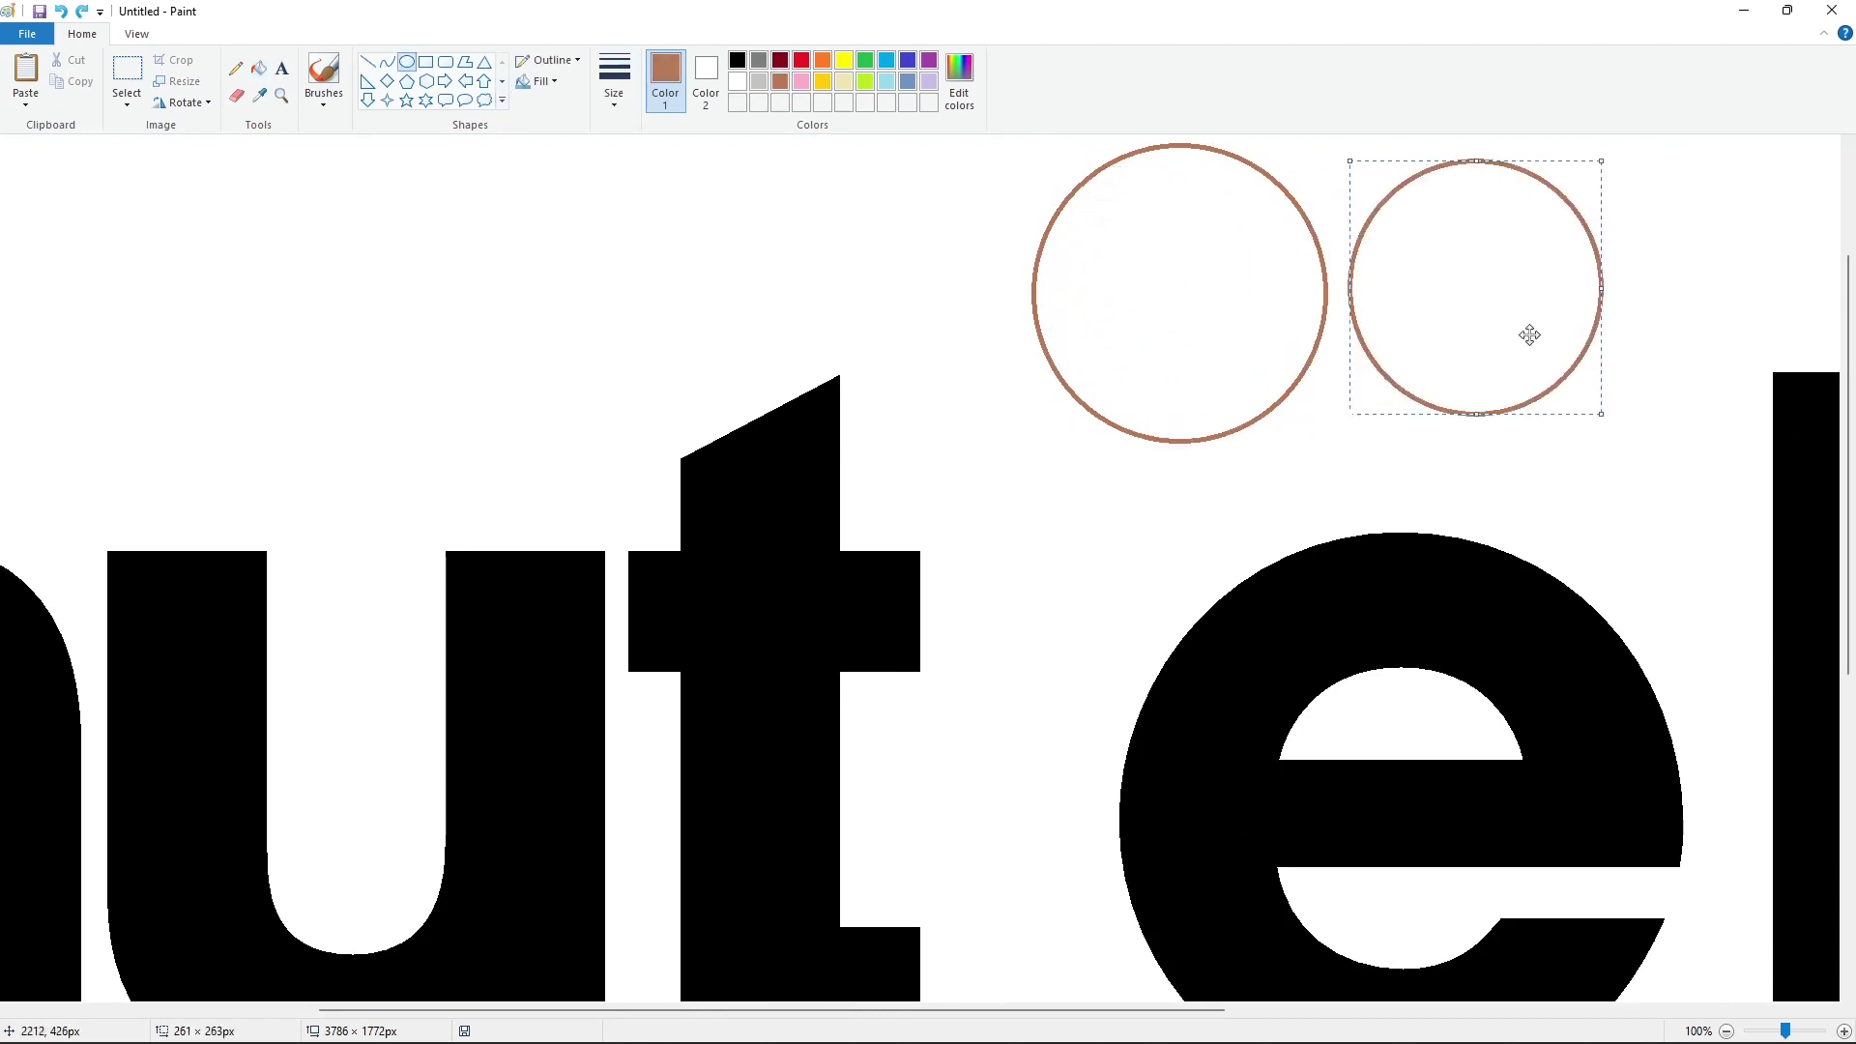
click(258, 68)
click(738, 81)
click(1035, 281)
Cut the smaller brown circle with white lines and erase its upper part, keeping the lower-left arc.
click(368, 61)
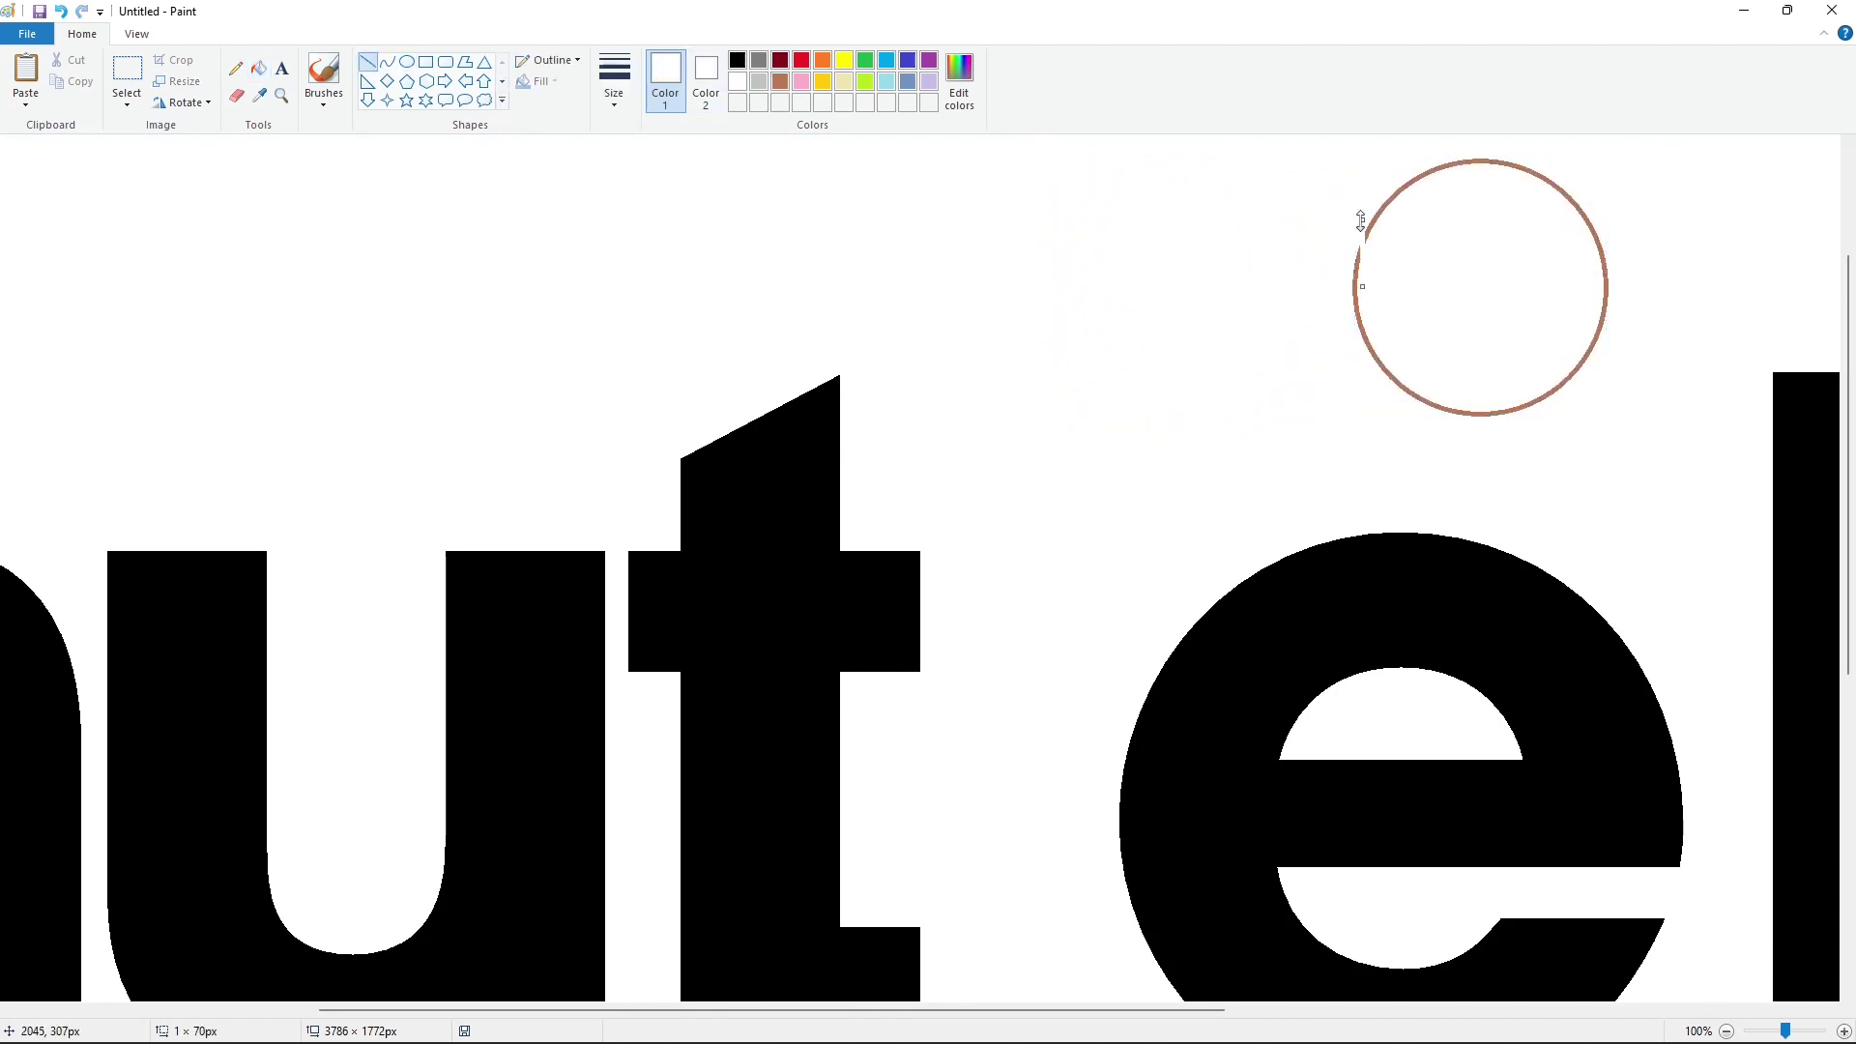
click(258, 67)
click(1550, 170)
Copy the smaller brown arc and place it on the t's lower-left corner.
click(126, 73)
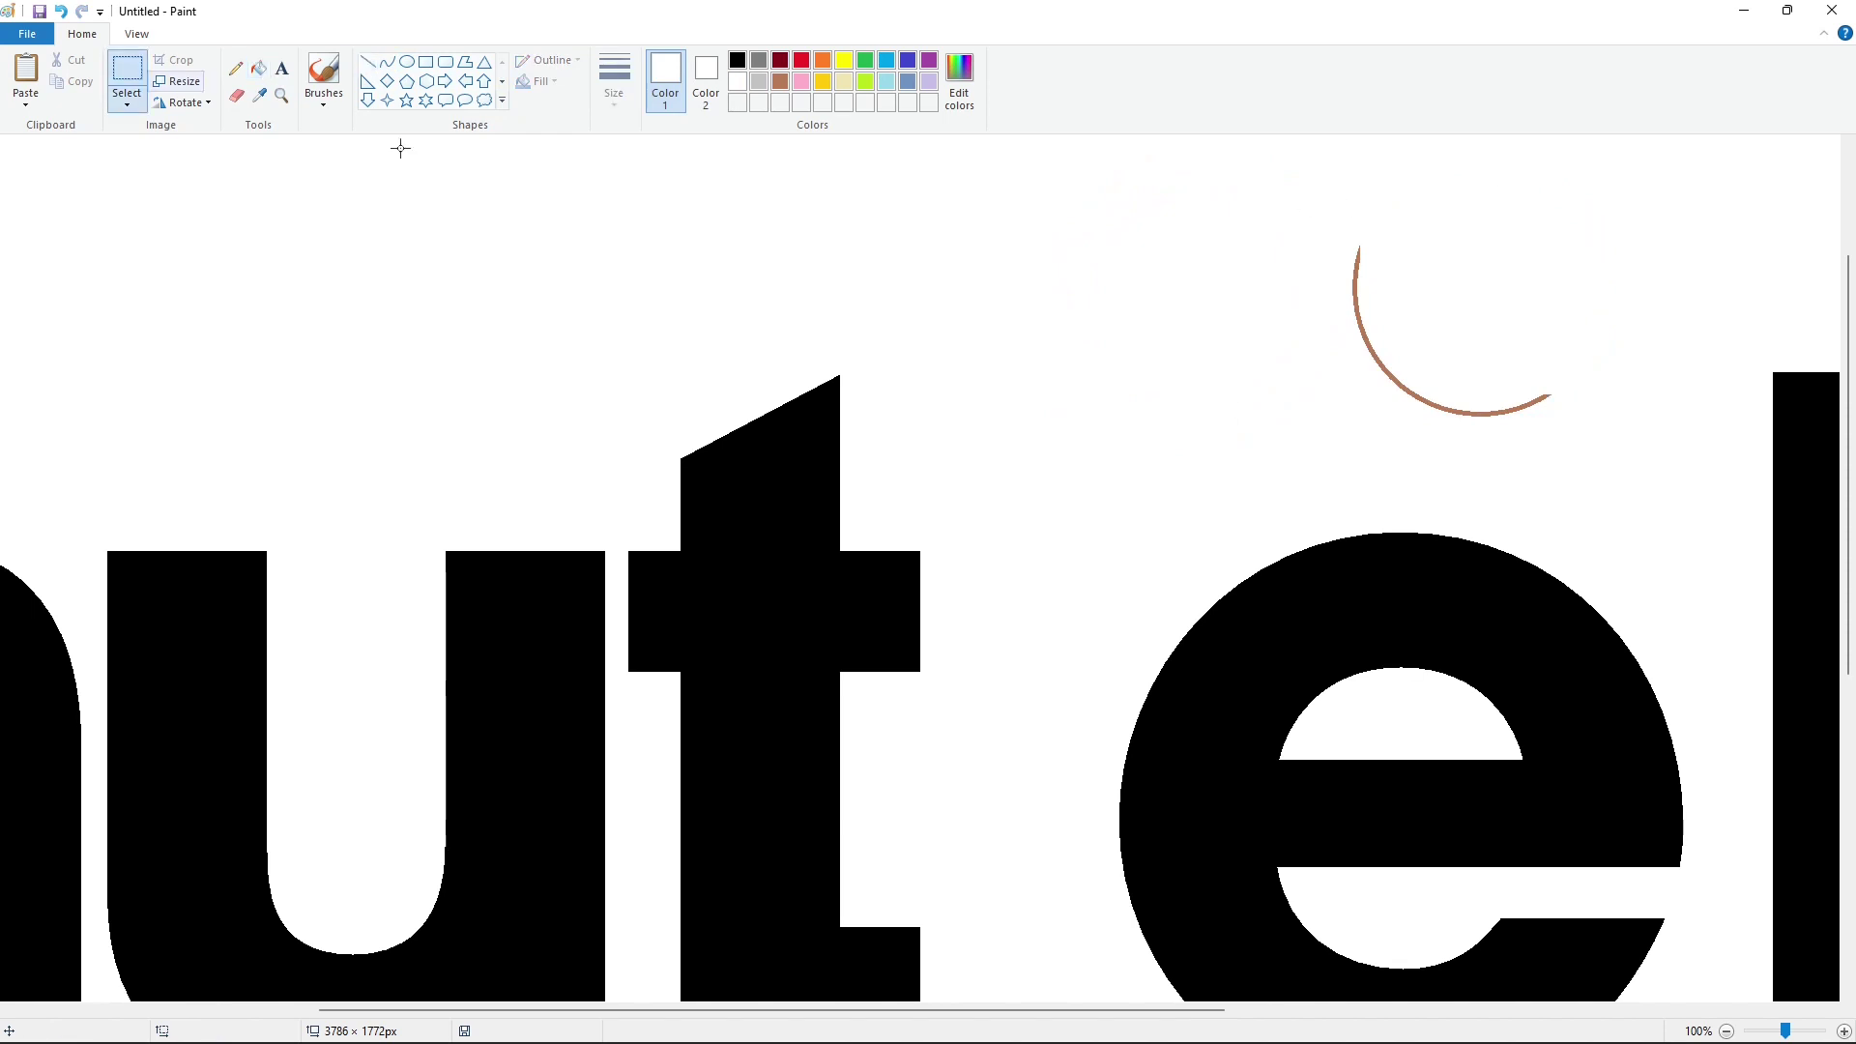
key(ctrl+c)
scroll(1547, 483, down, 2)
key(ctrl+v)
drag(208, 290, 767, 783)
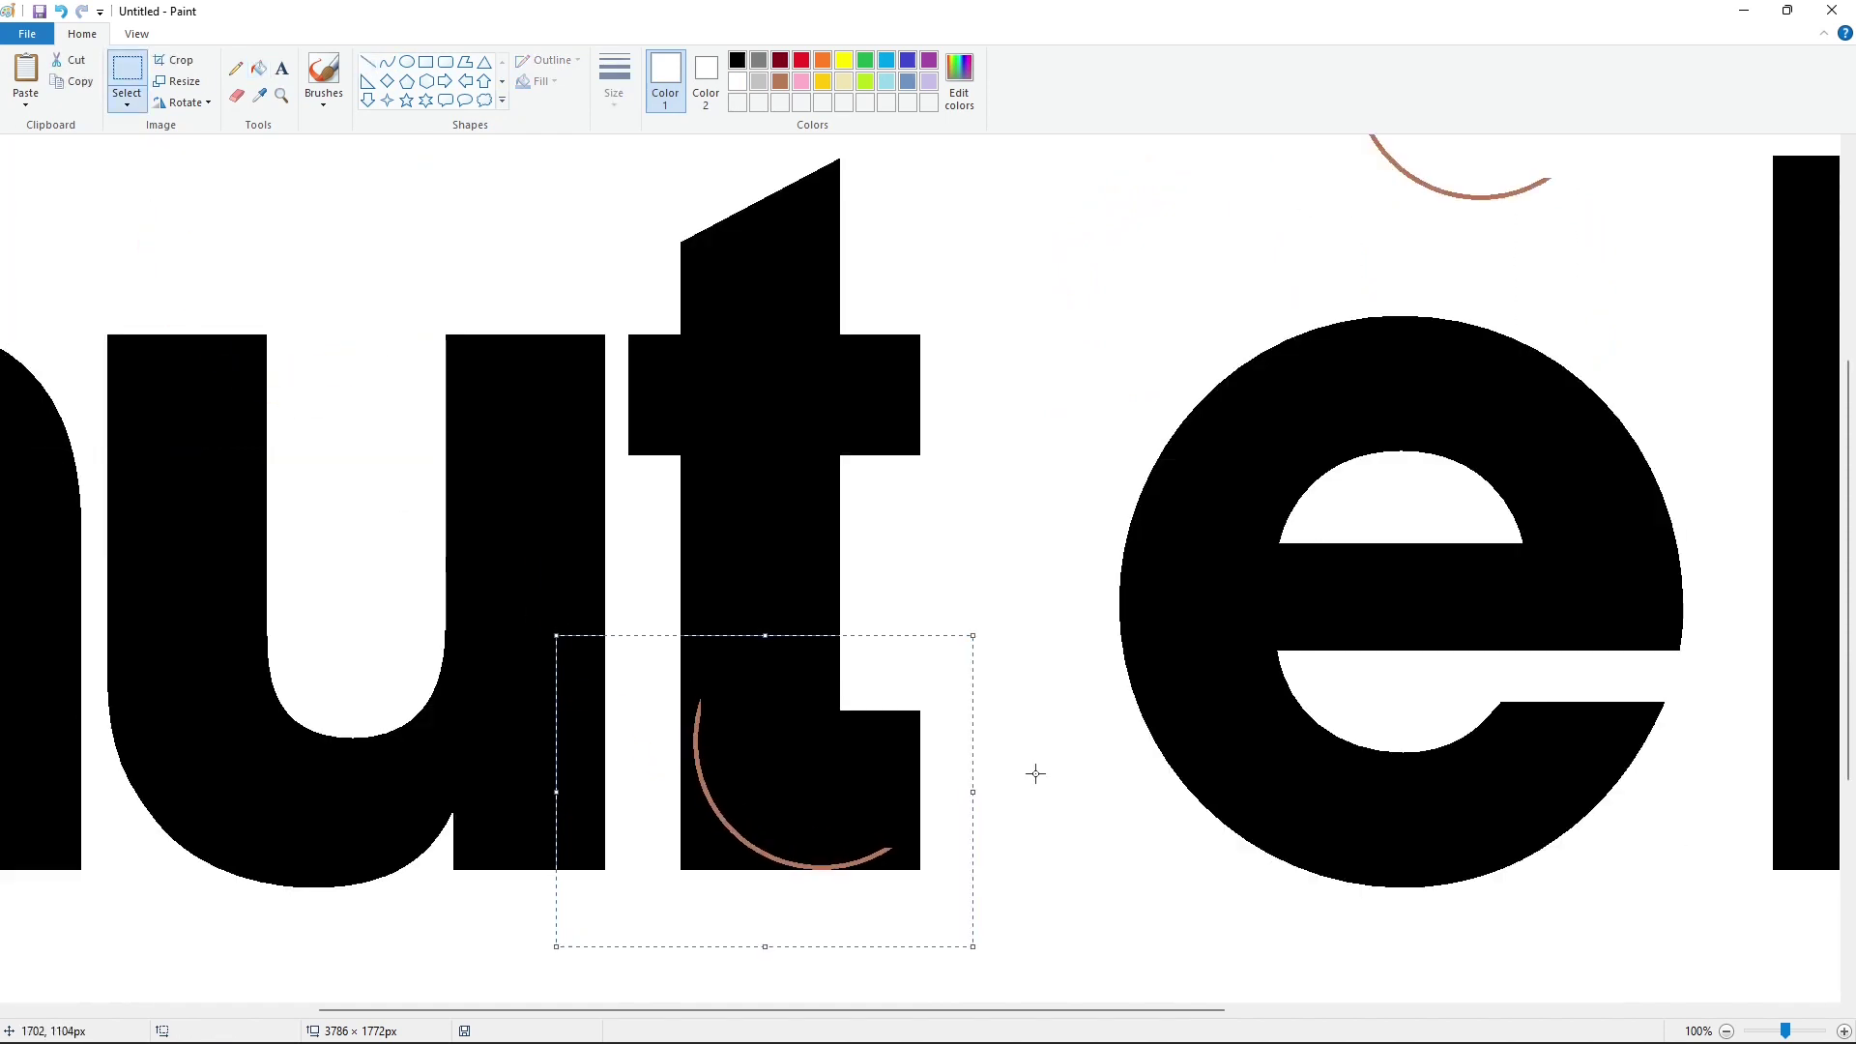
click(1035, 773)
Fill the corner outside the smaller arc white and the arc itself black to round the t's base.
click(259, 68)
click(697, 798)
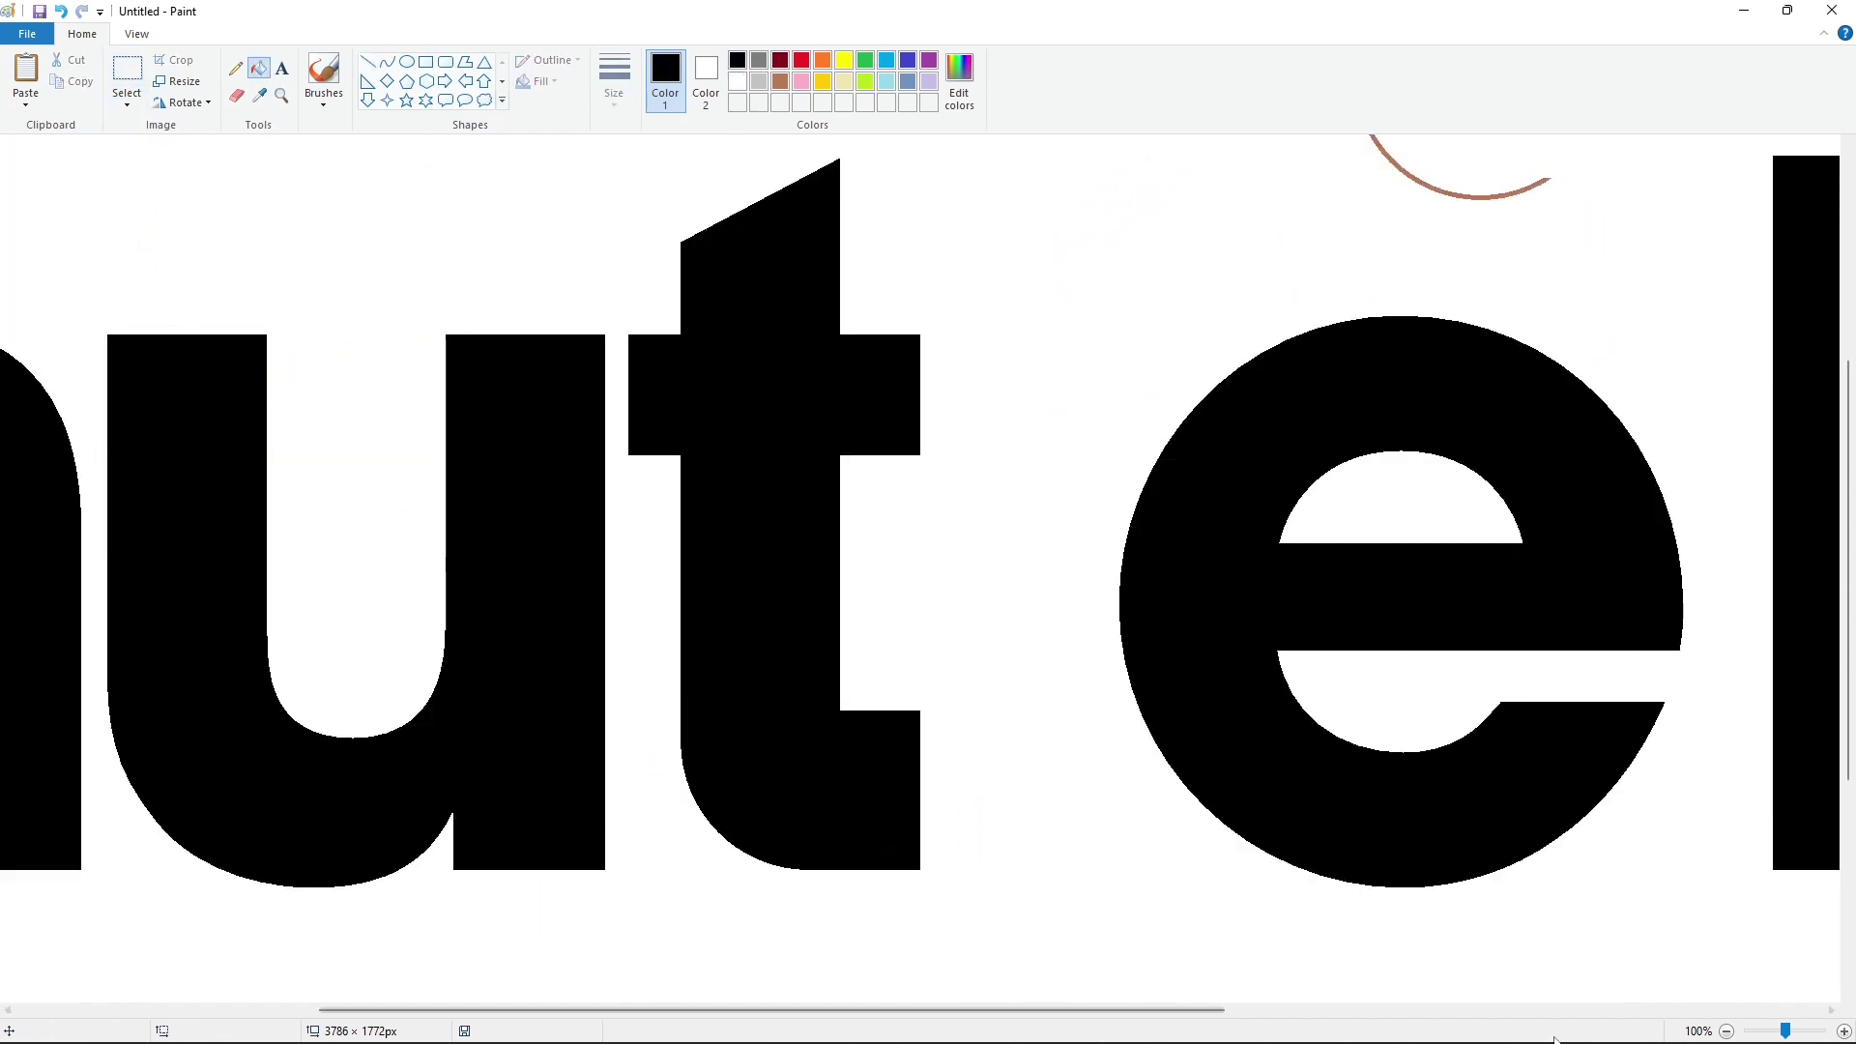
click(1726, 1031)
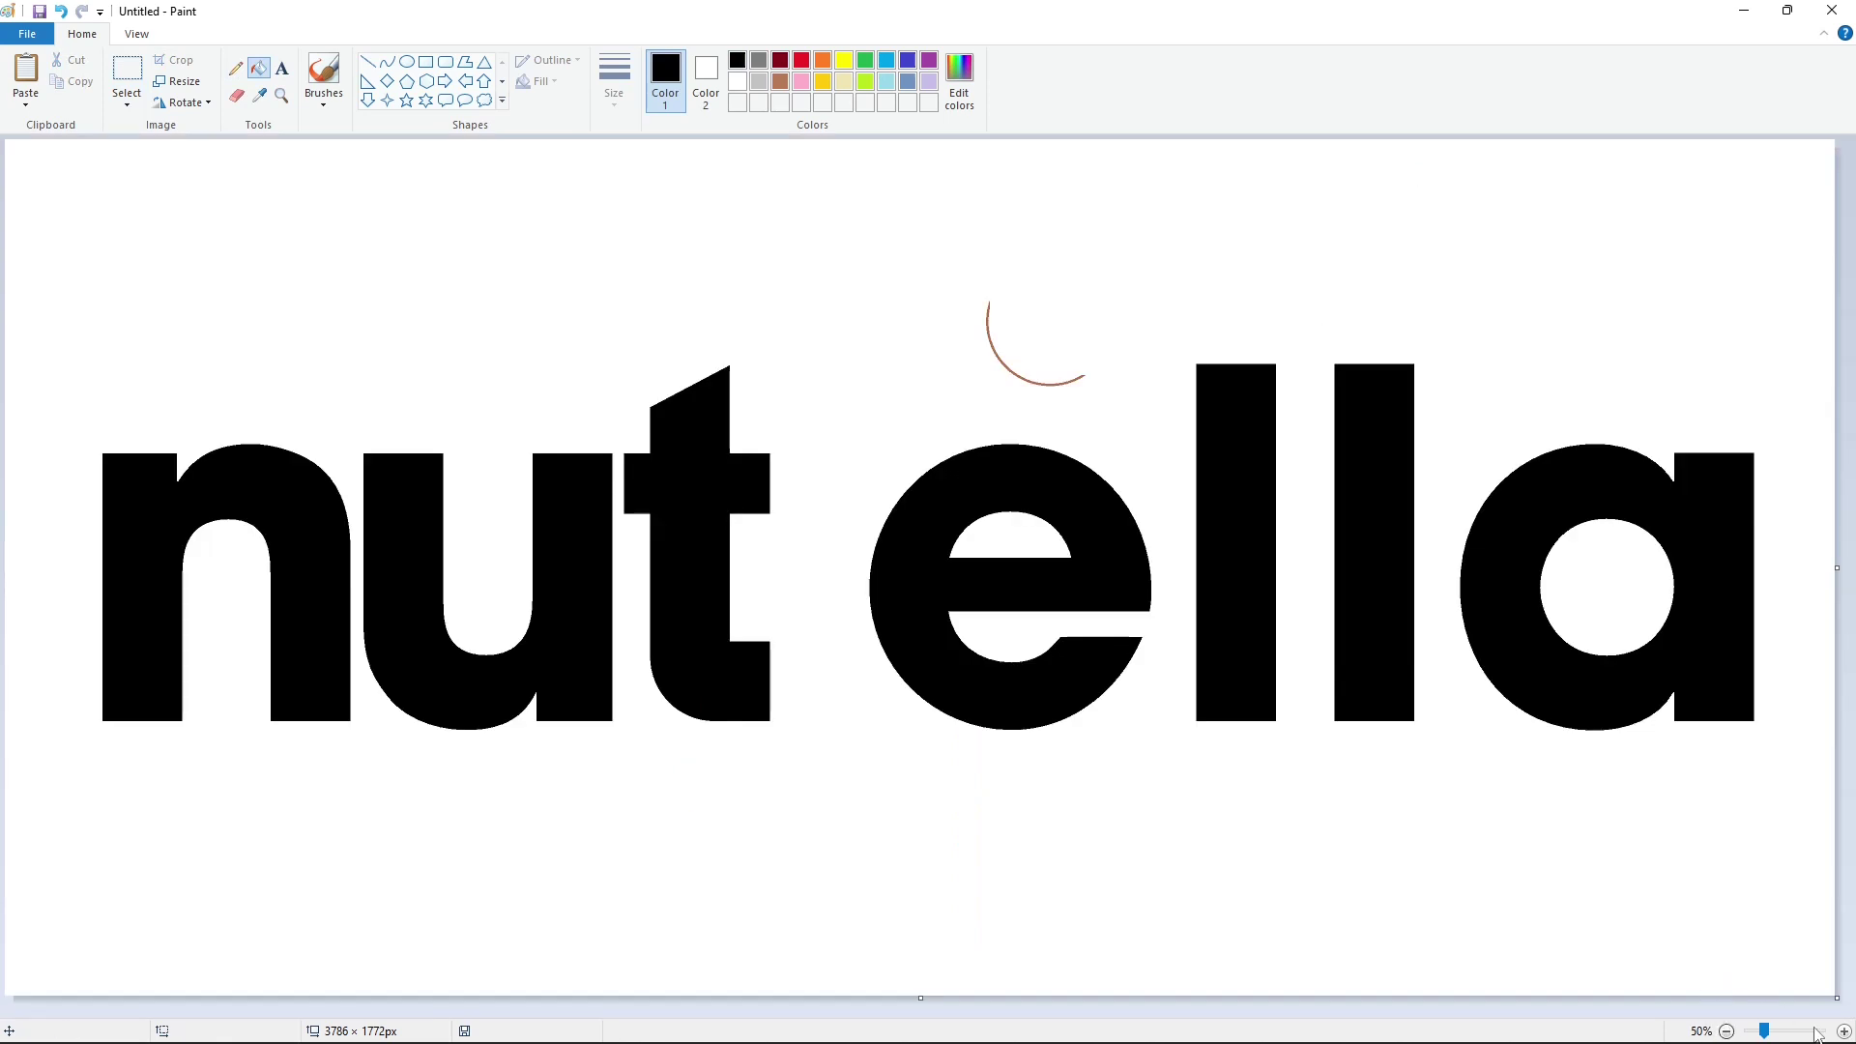
Select the right end of the t's foot and shift it outward to lengthen the foot.
click(1844, 1031)
scroll(1082, 937, right, 5)
click(126, 73)
drag(829, 683, 958, 945)
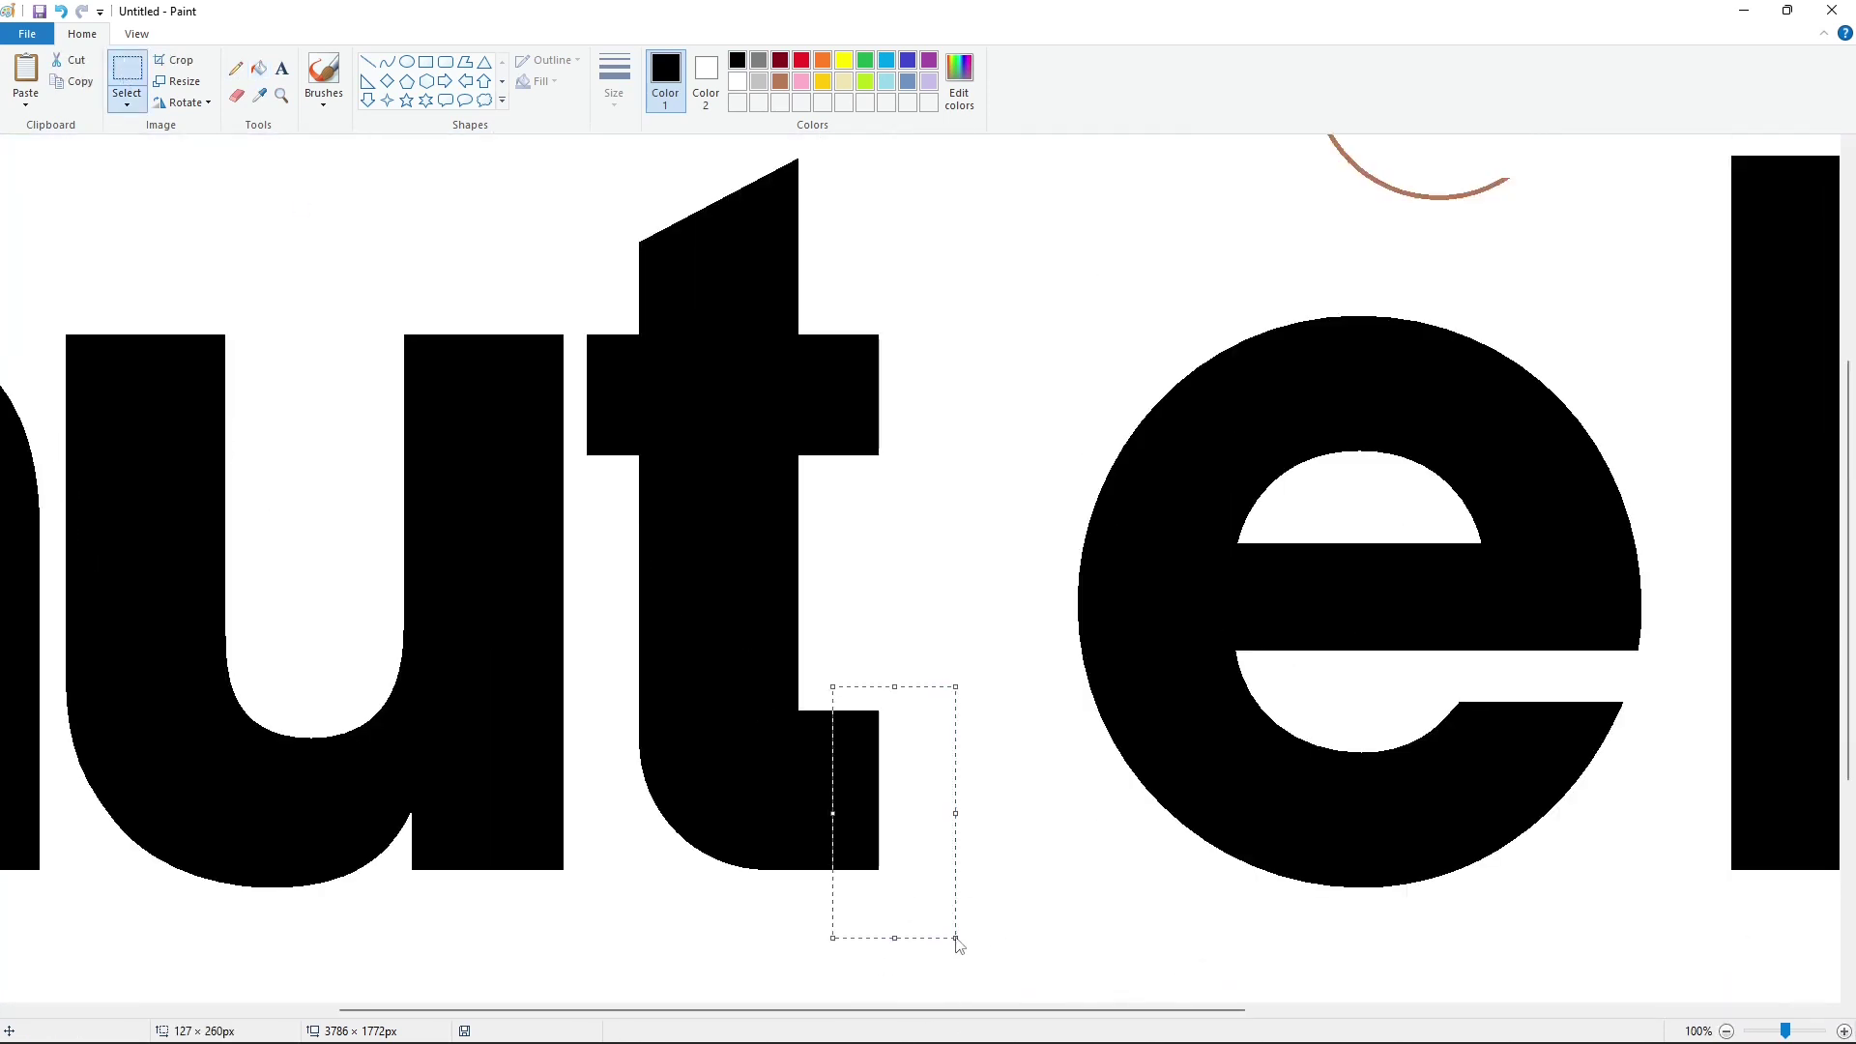
mouse_move(904, 817)
mouse_down()
mouse_move(689, 740)
mouse_move(888, 824)
mouse_up()
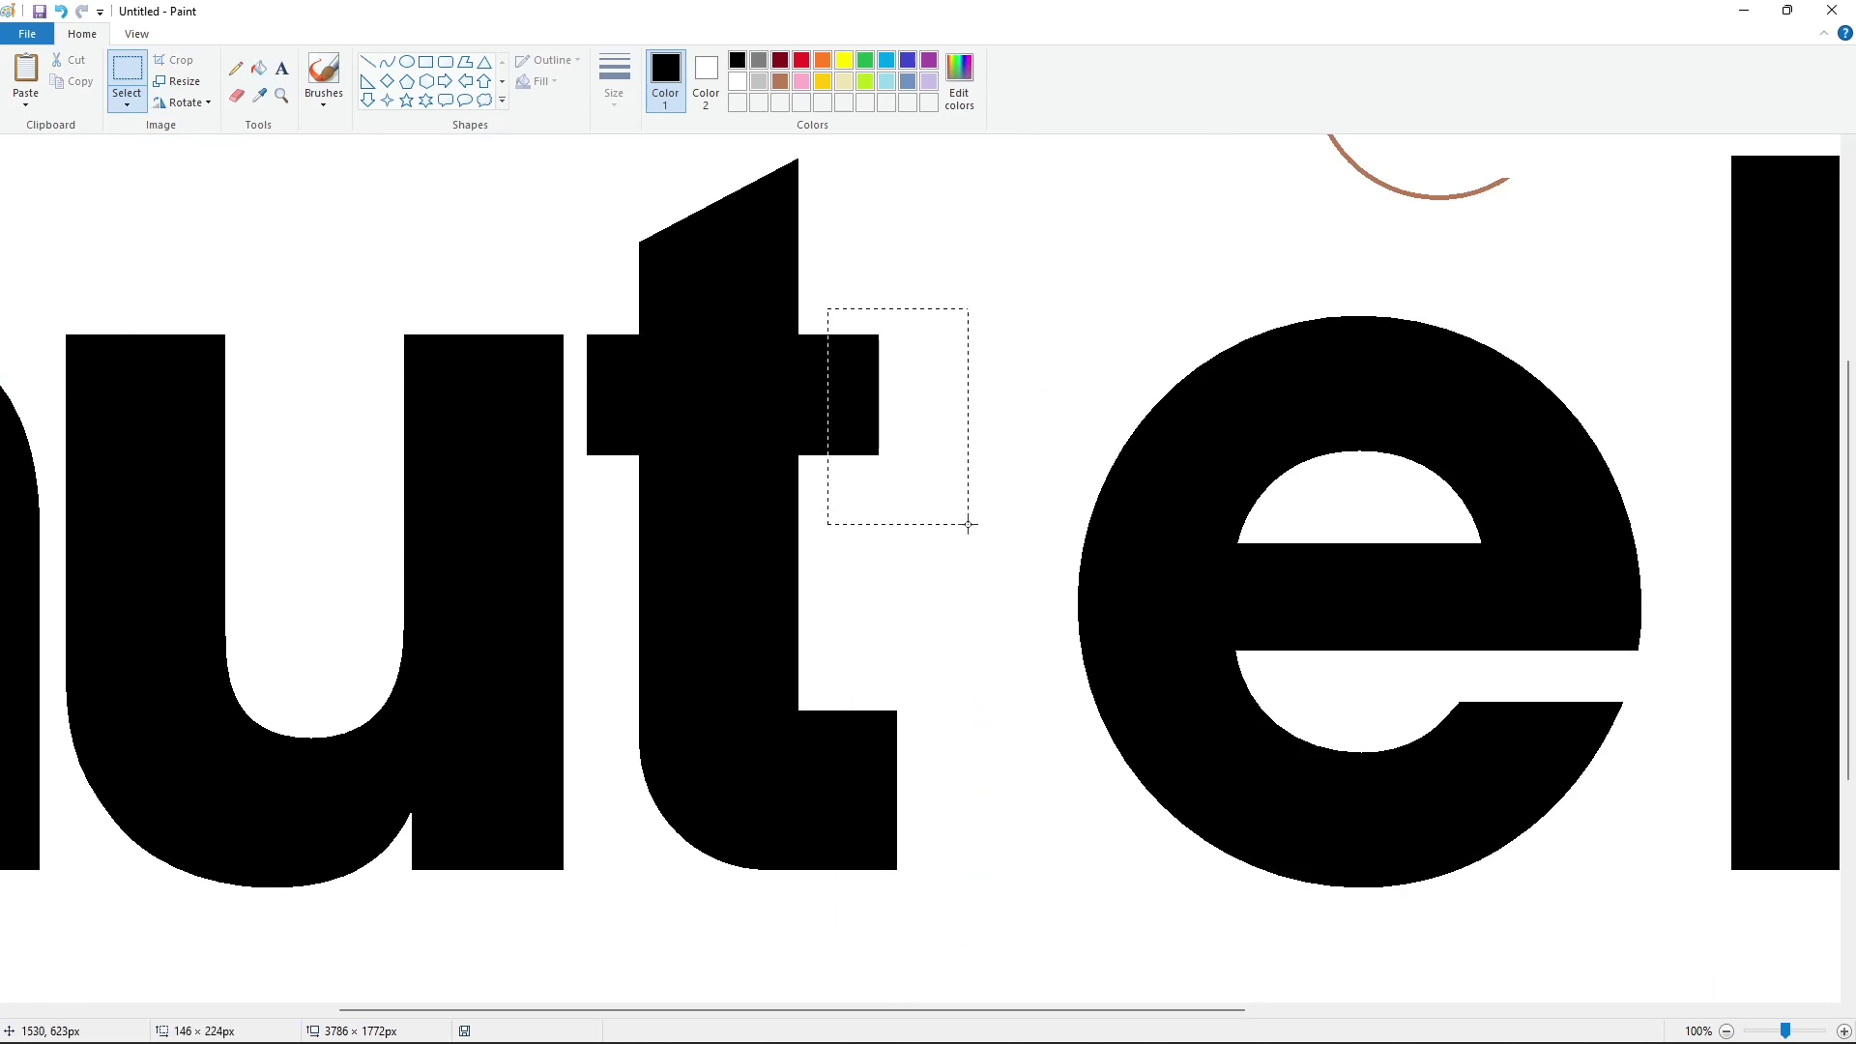
Extend the t's crossbar to the foot's length by shifting its right end outward and aligning it with the bar.
drag(949, 427, 969, 686)
key(Up)
key(Up)
key(Up)
key(Up)
key(Up)
key(Up)
key(Up)
key(Up)
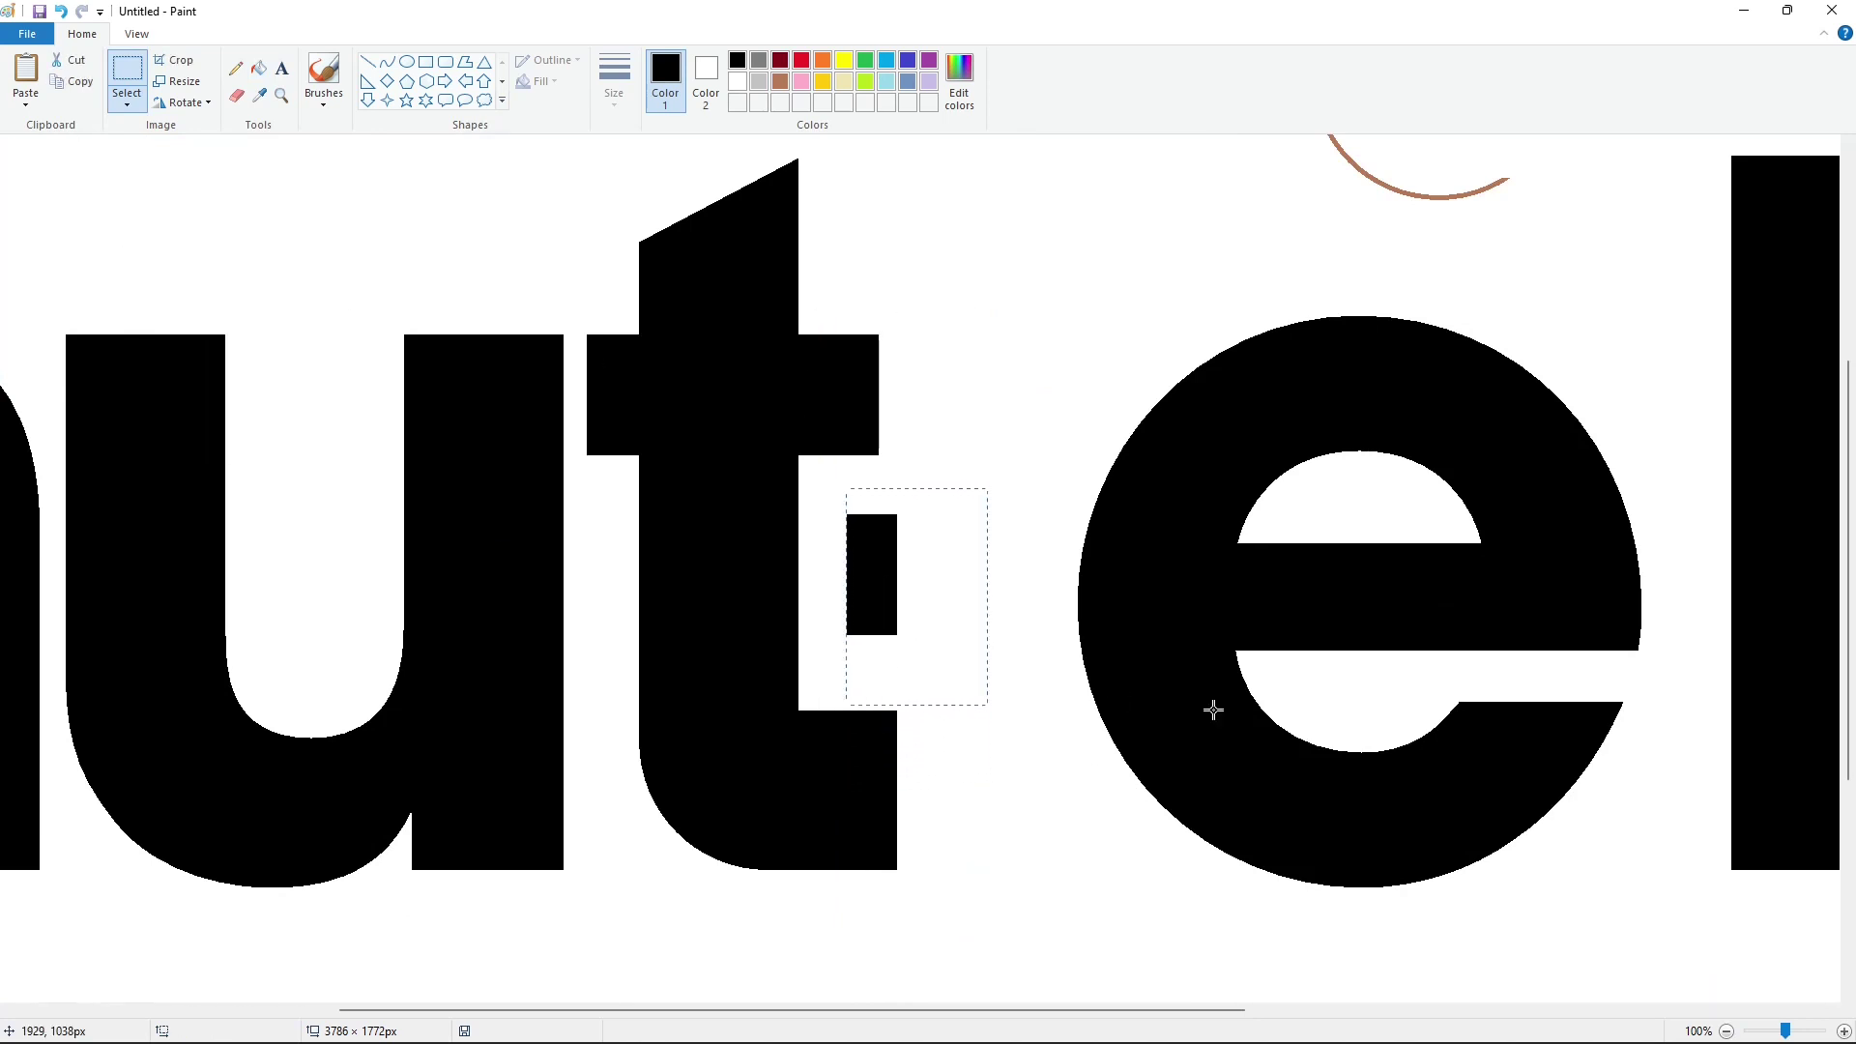
key(Up)
key(Up)
key(Up)
key(Up)
key(Up)
key(Up)
key(Up)
key(Up)
key(Up)
key(Up)
key(Up)
key(Up)
key(Up)
key(Up)
key(Up)
key(Up)
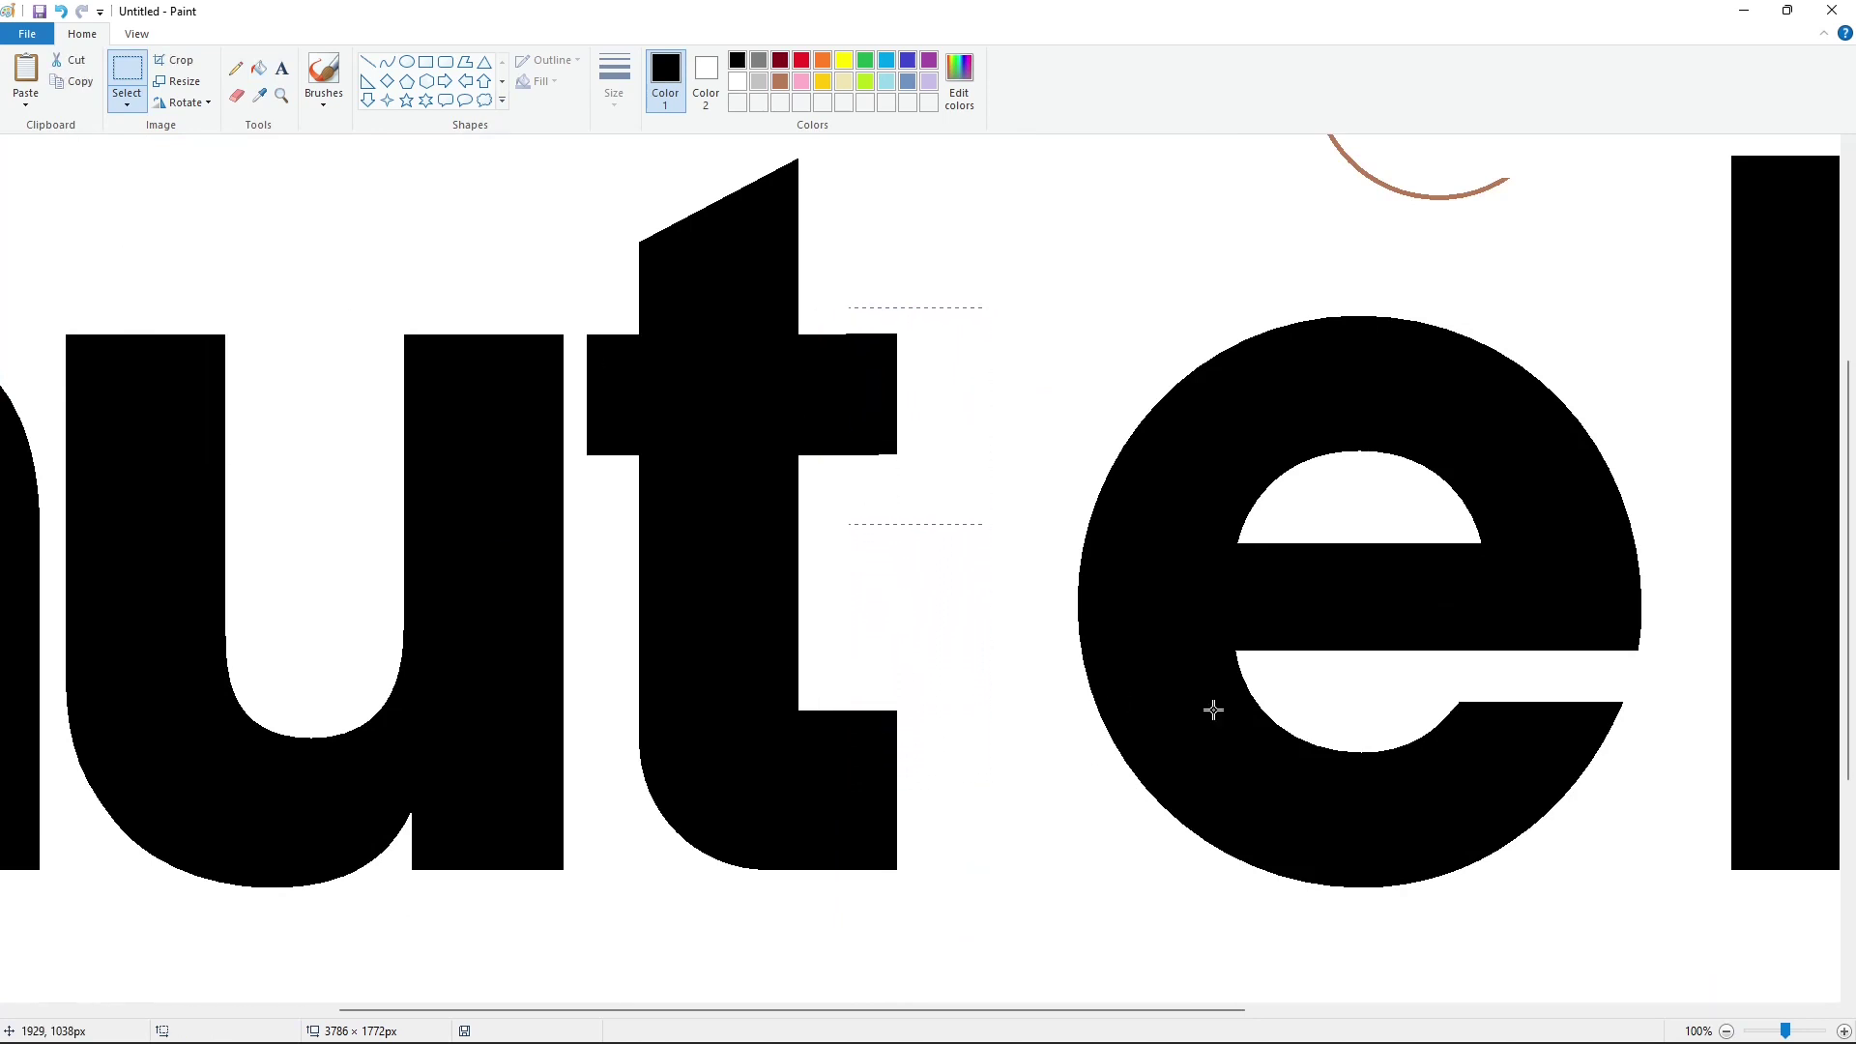
key(Up)
Try to round the inner corner above the t's foot using a small brown circle.
click(407, 60)
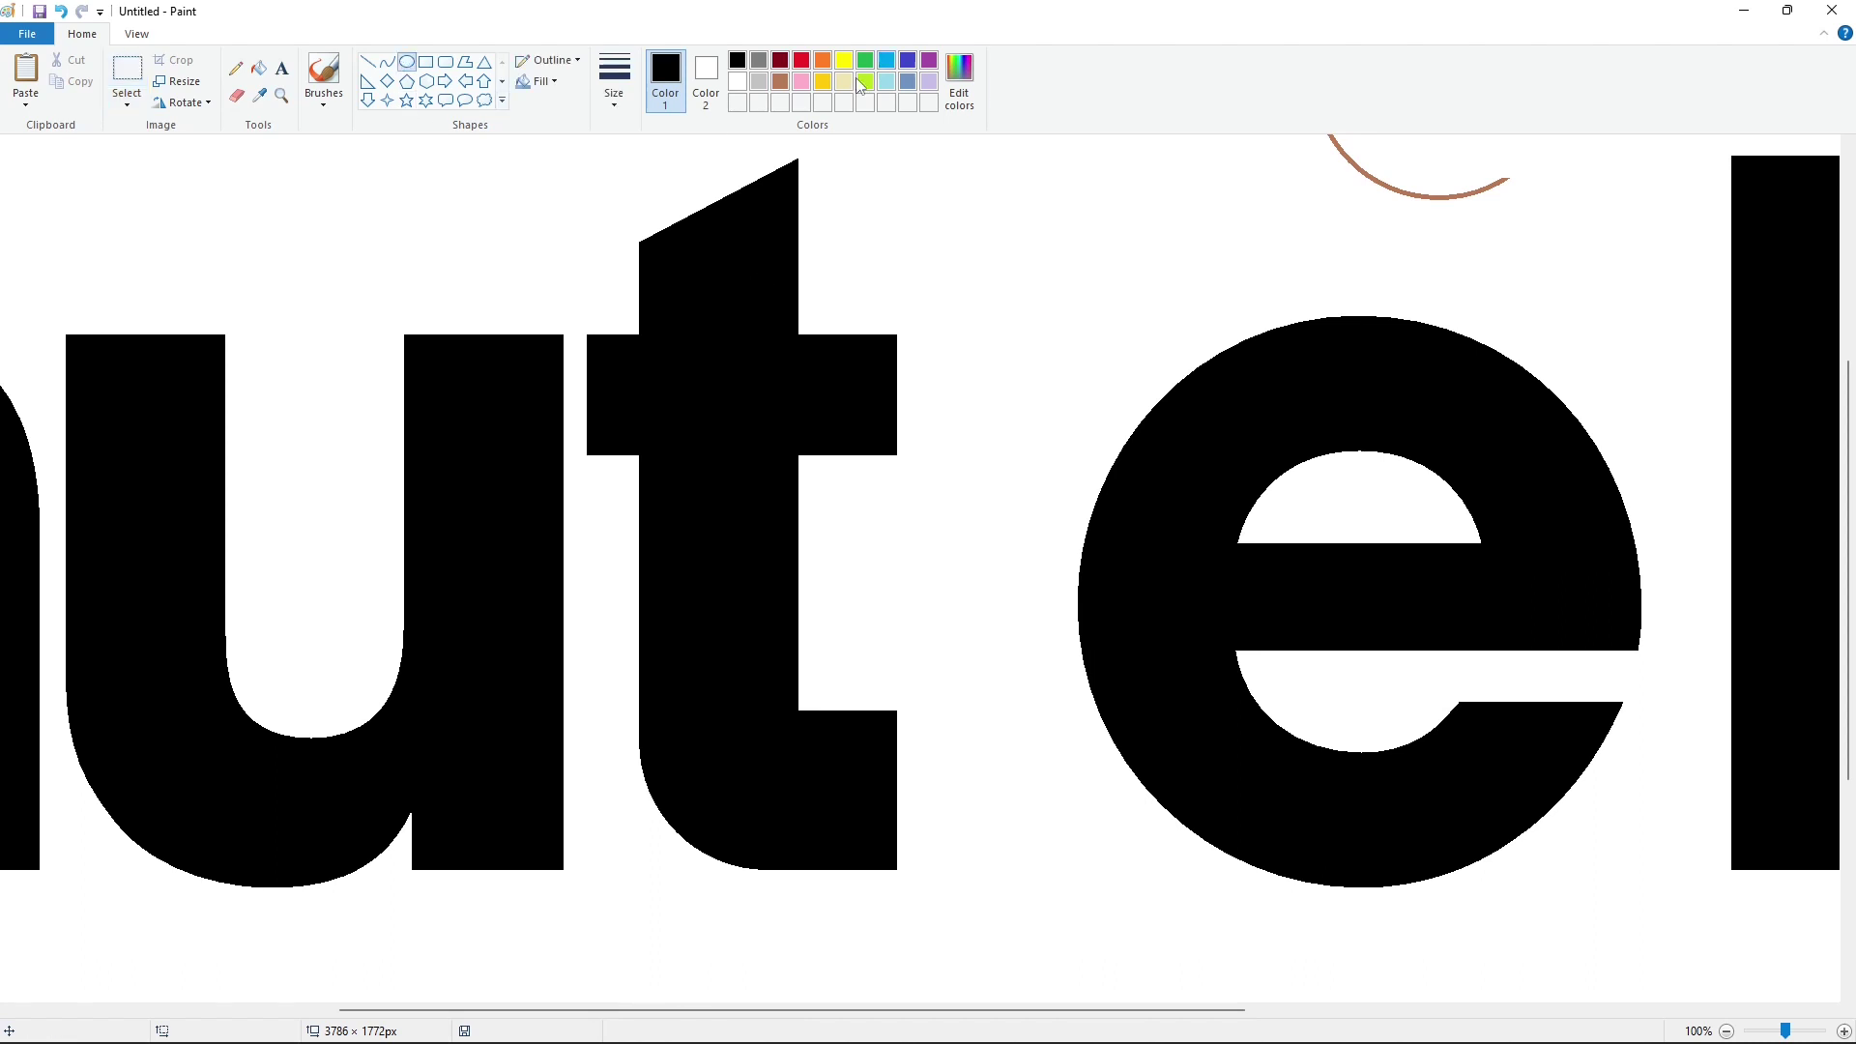
drag(894, 695, 870, 709)
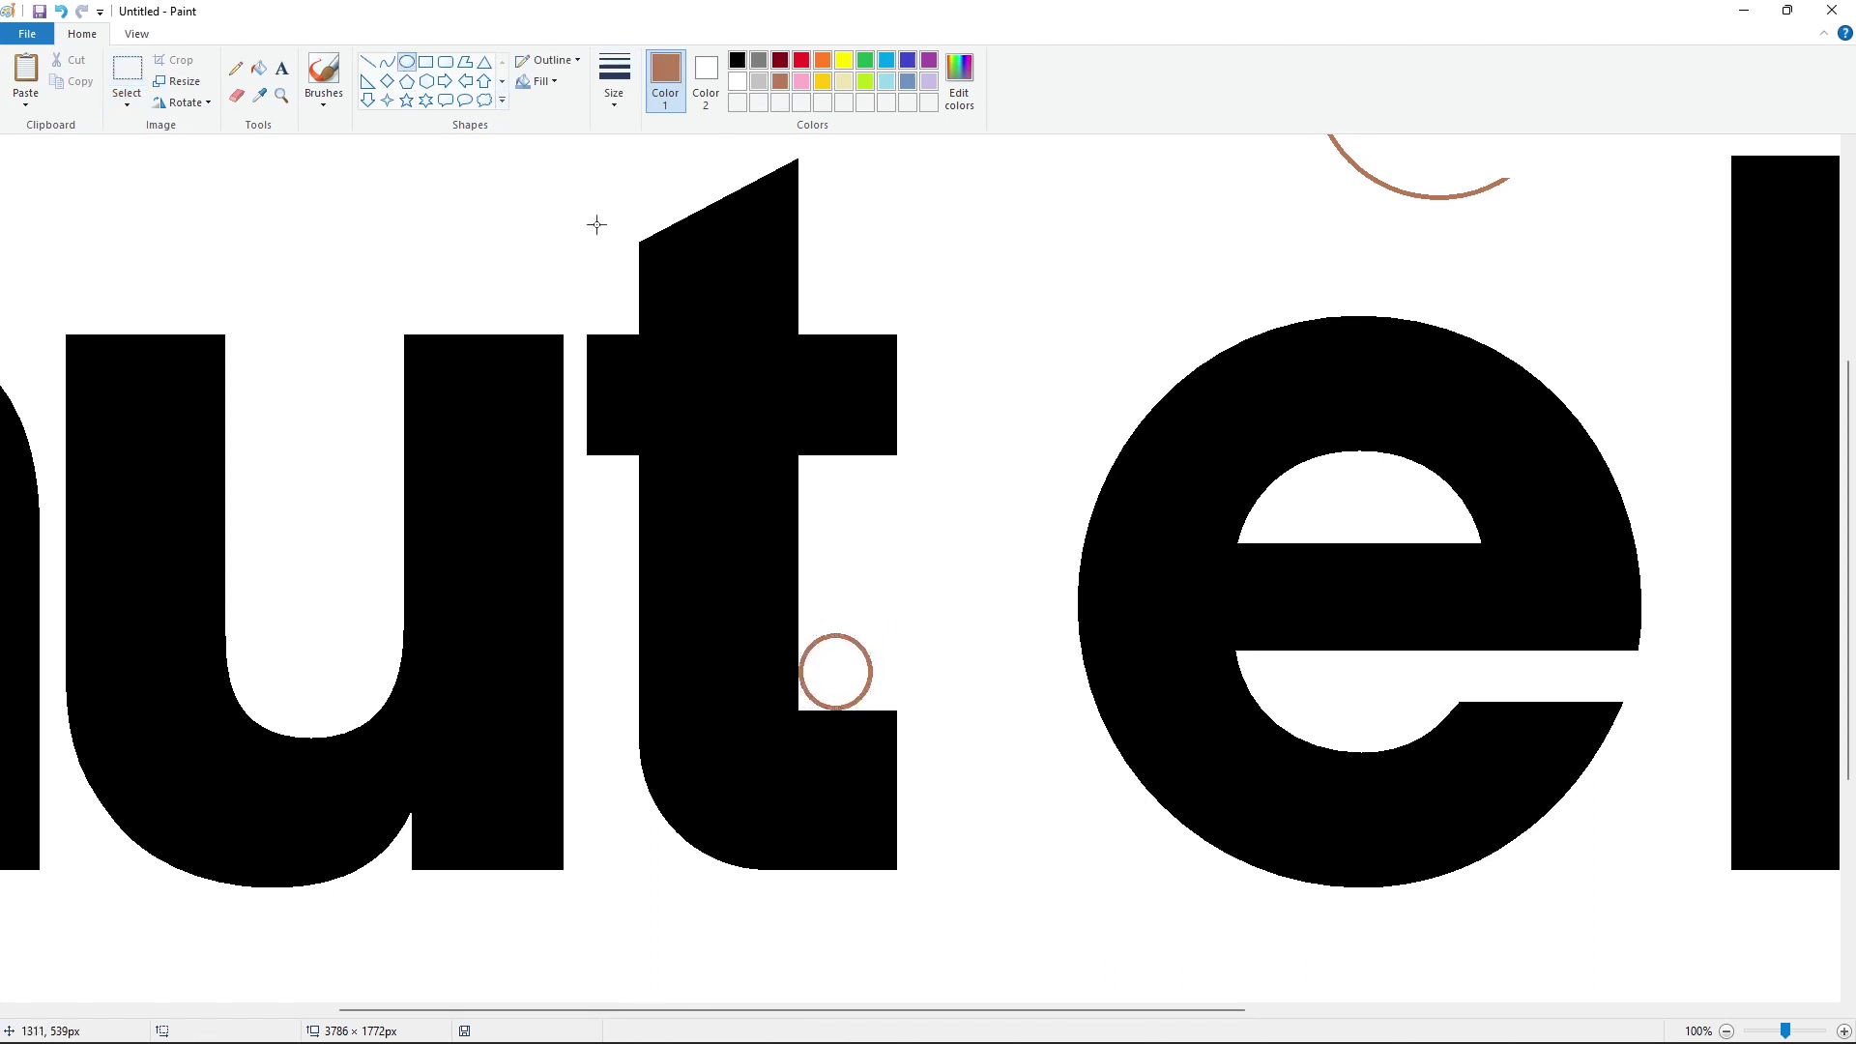
click(258, 67)
click(736, 60)
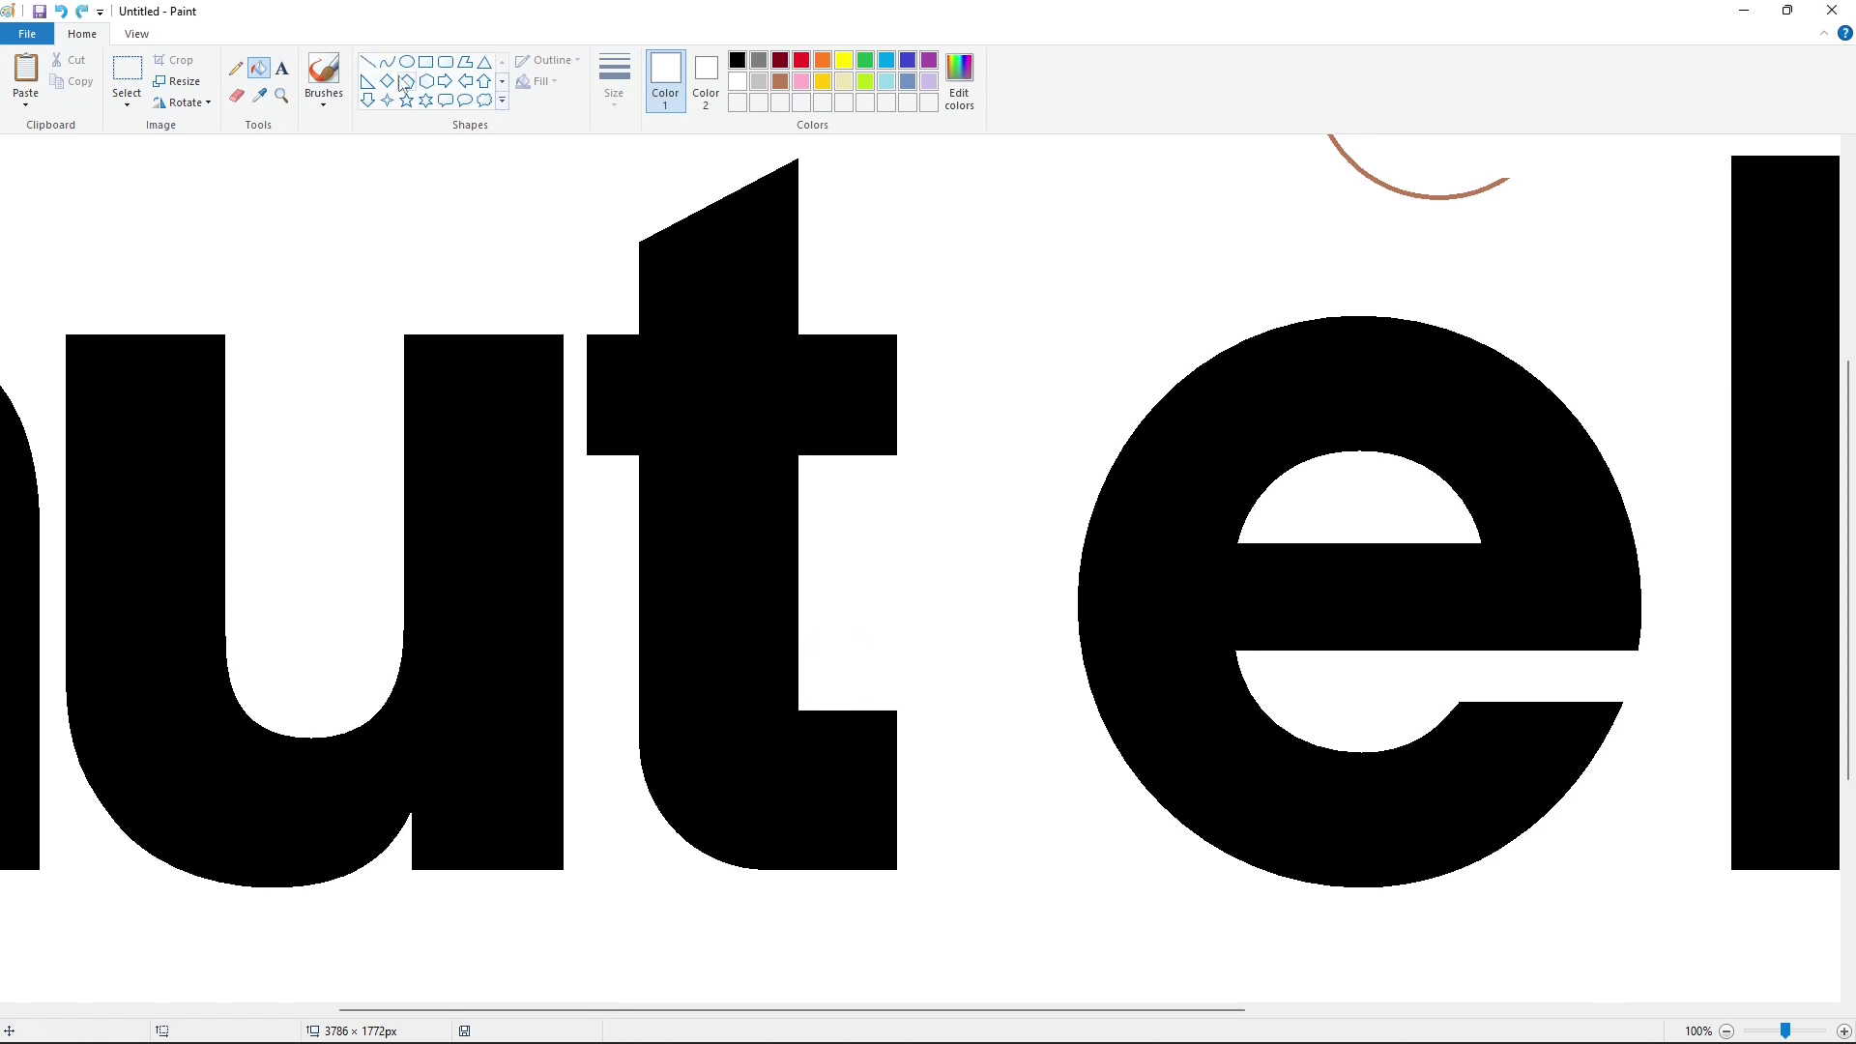
Thin the t's foot from above with white and round its inner corner using a brown circle about 69 × 72 px.
click(373, 64)
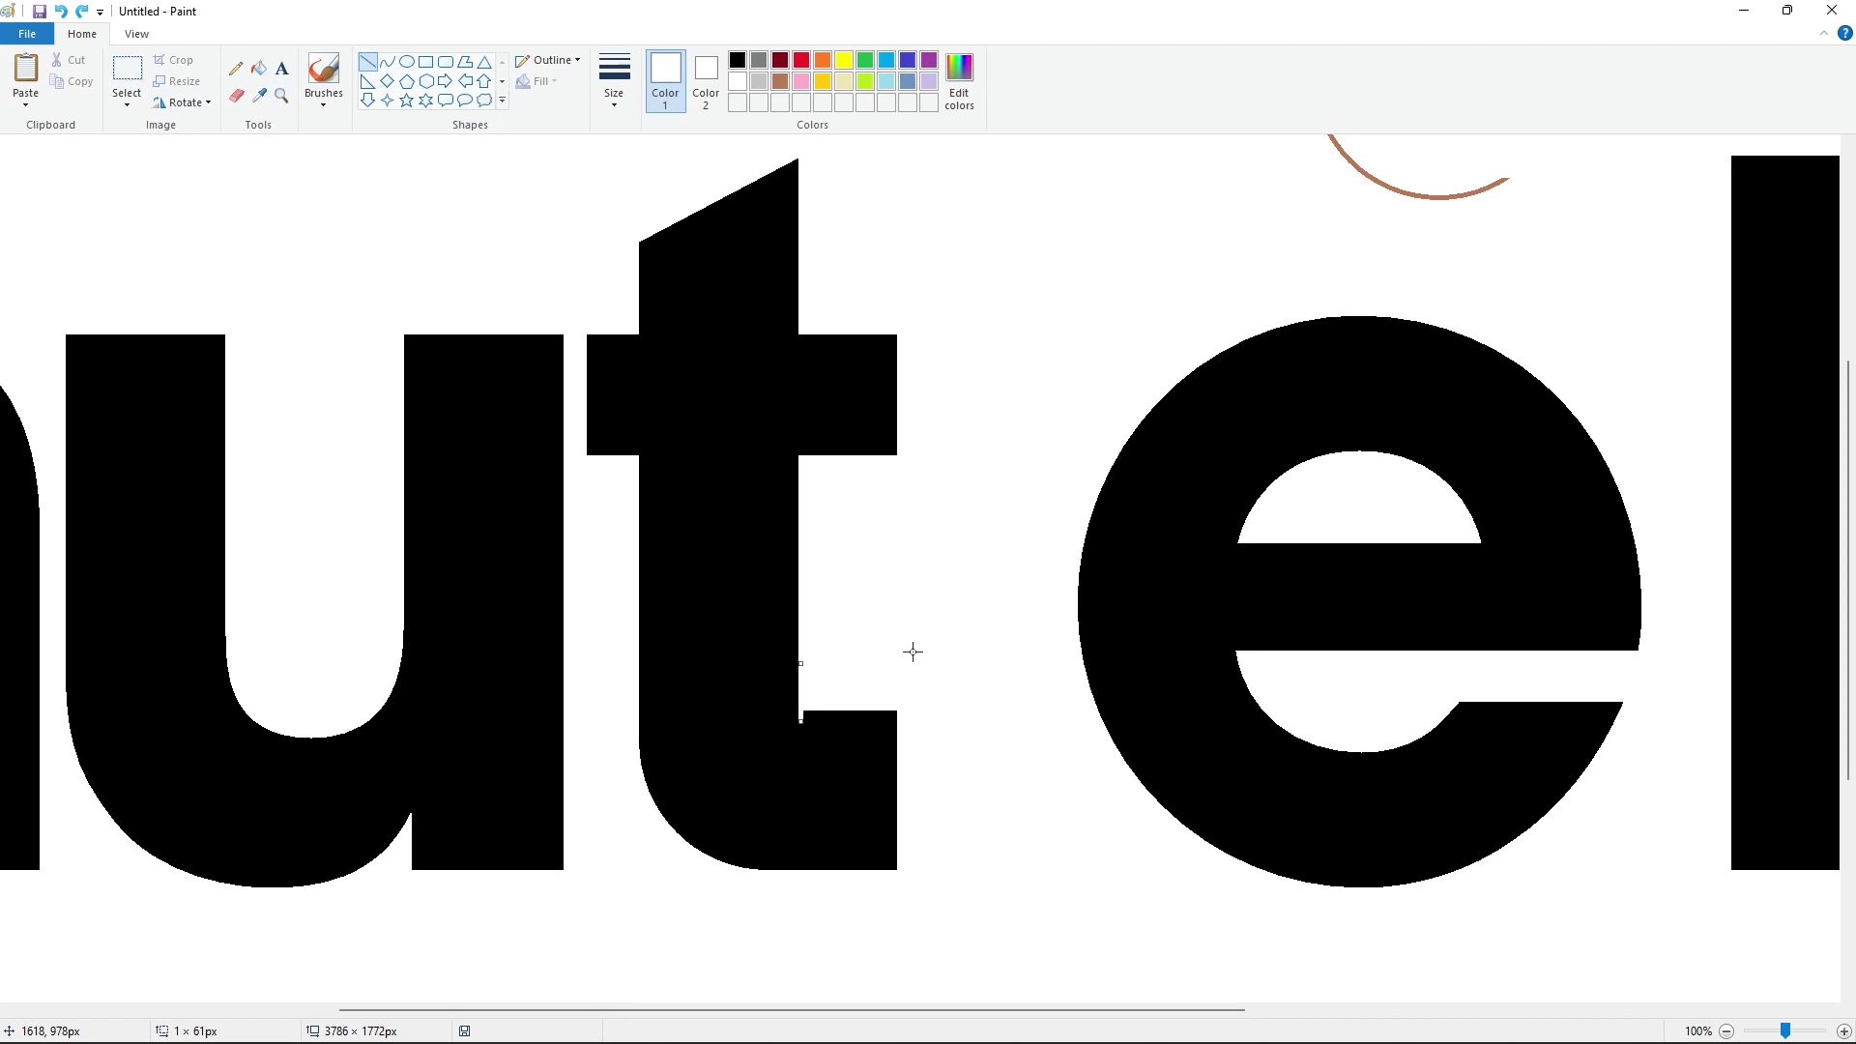
click(257, 70)
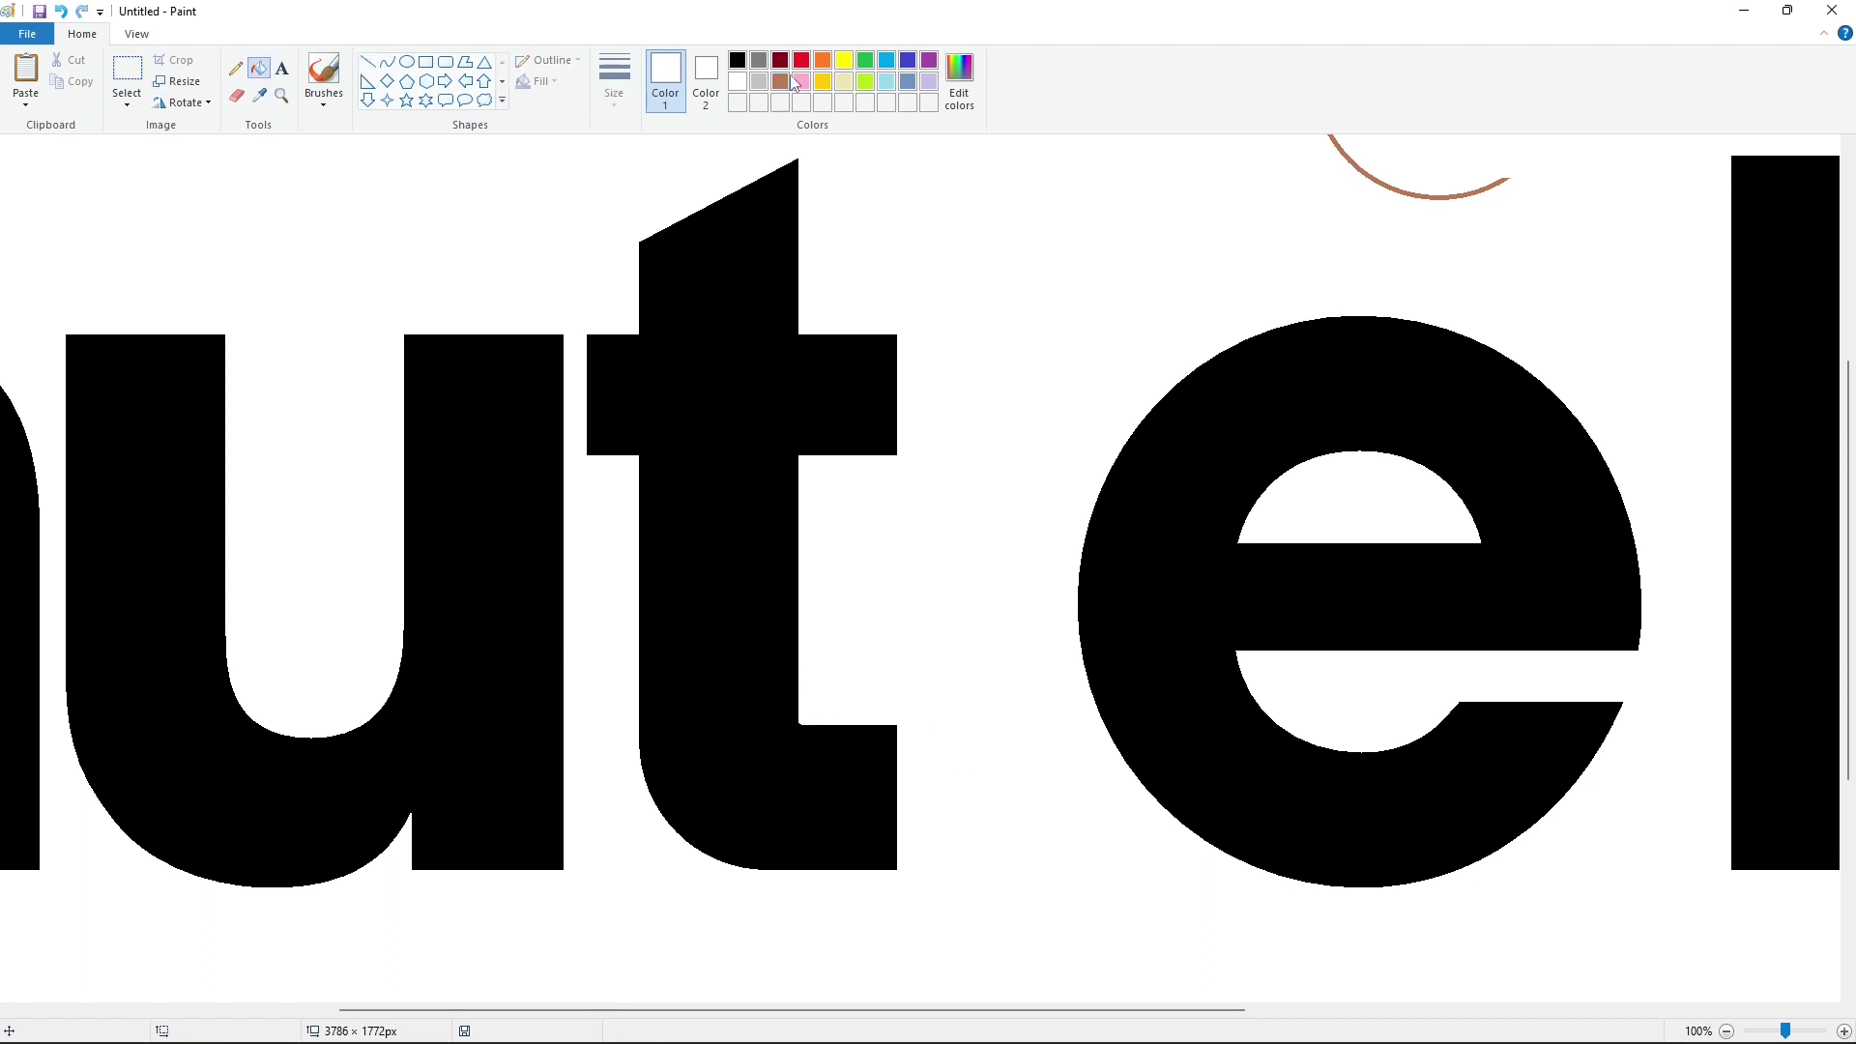
click(407, 62)
mouse_move(828, 651)
mouse_down()
mouse_move(895, 718)
mouse_move(837, 694)
mouse_up()
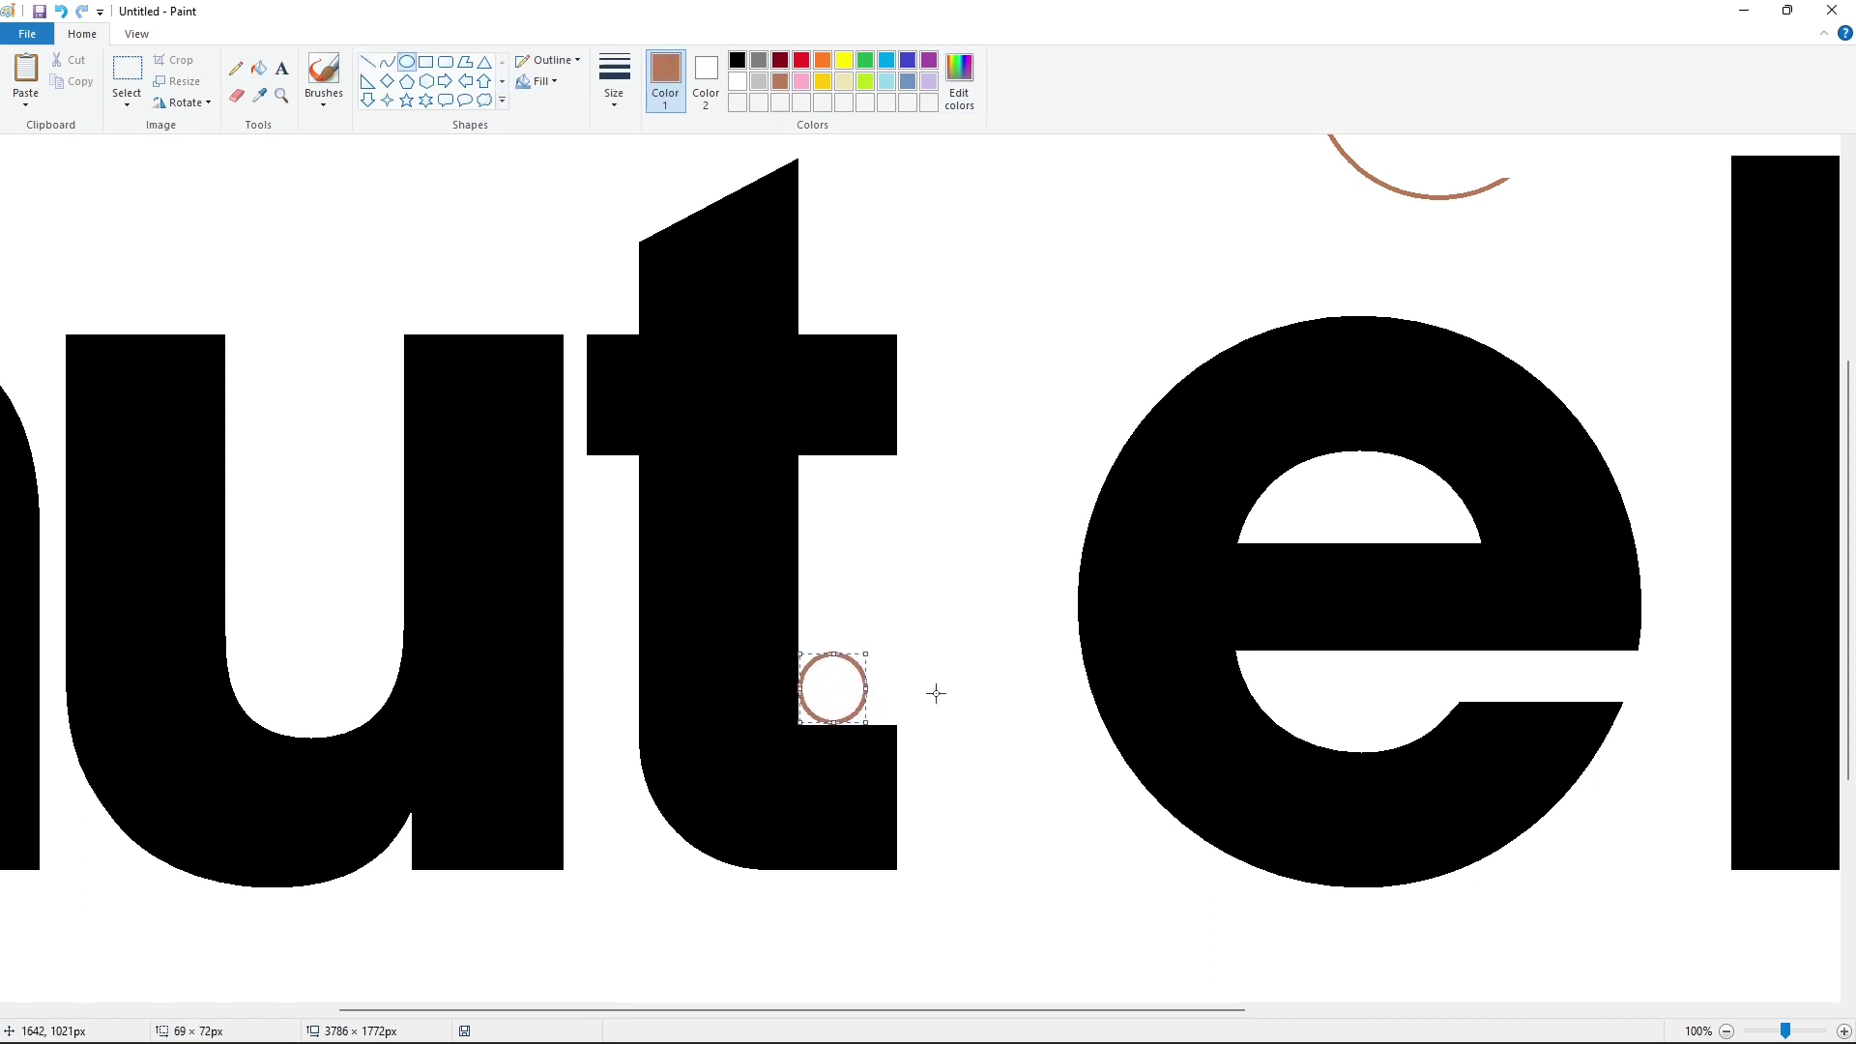
click(258, 67)
click(737, 60)
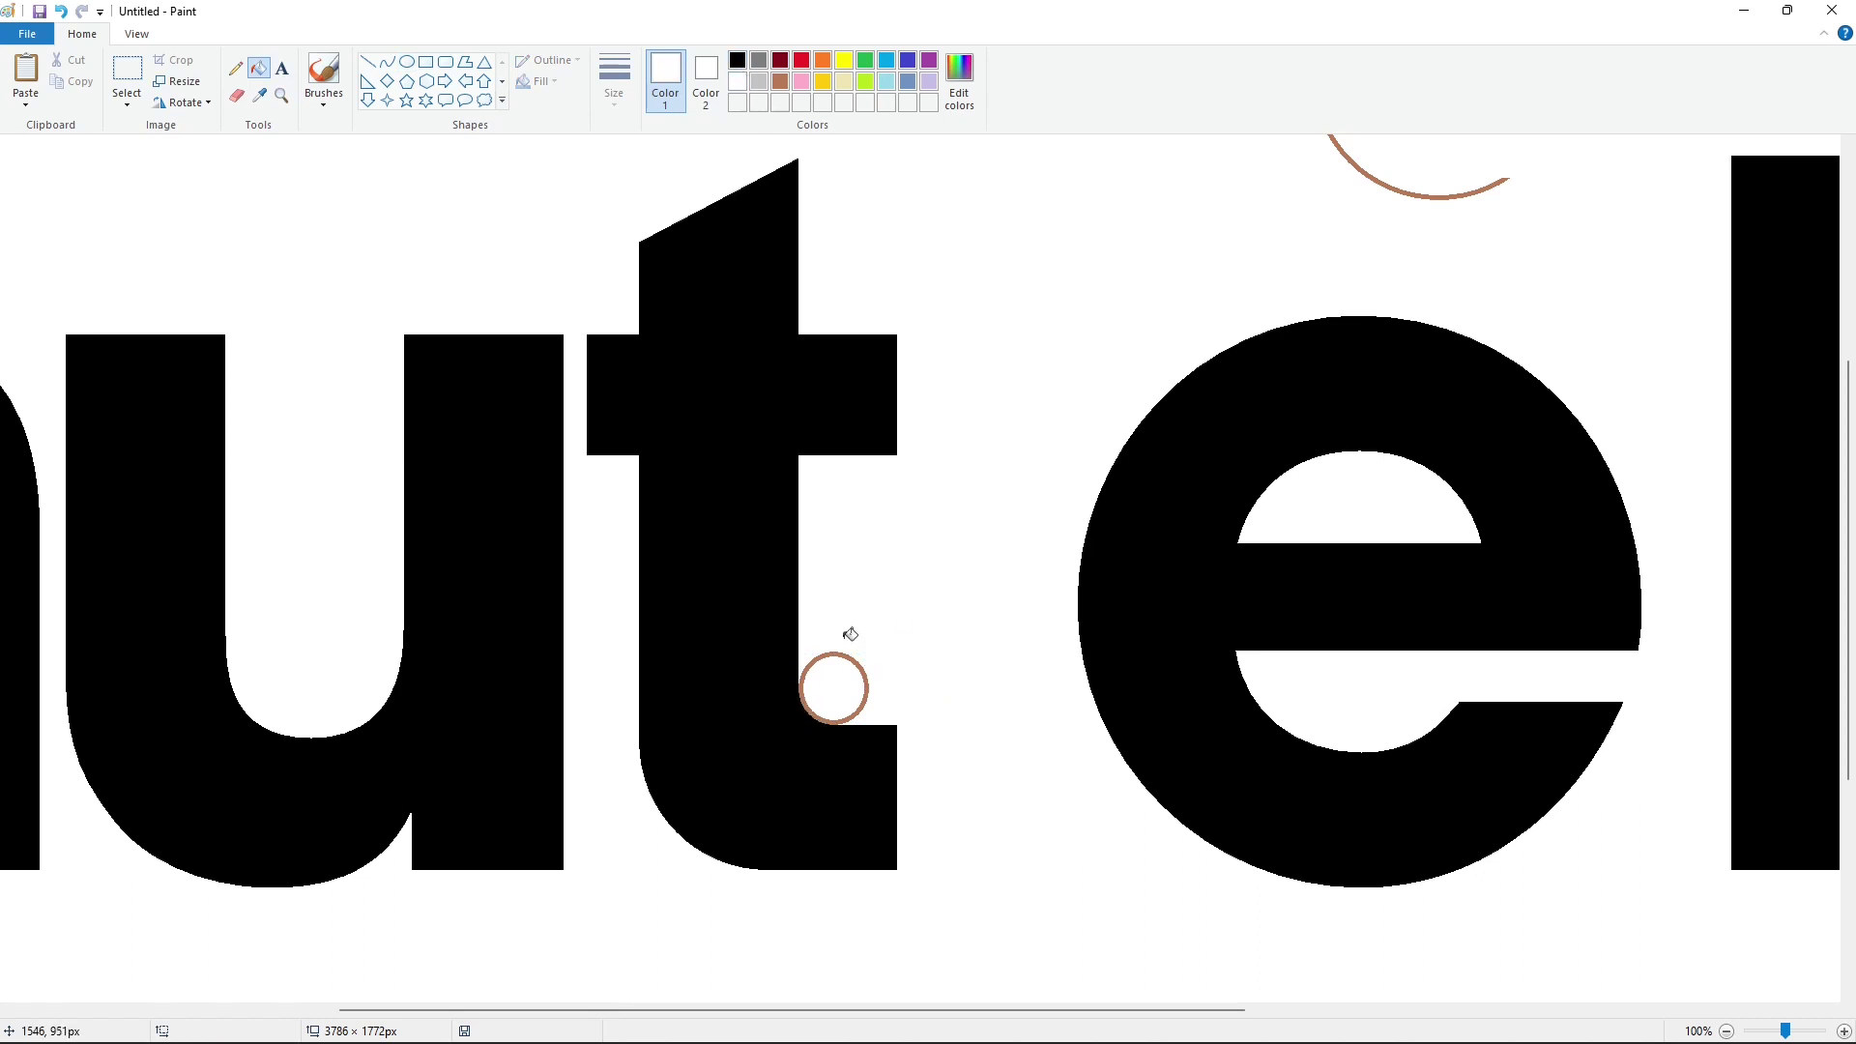
Trim the right ends of the t's crossbar and foot with a filled white rectangle about 93 × 730 px.
click(425, 62)
click(542, 81)
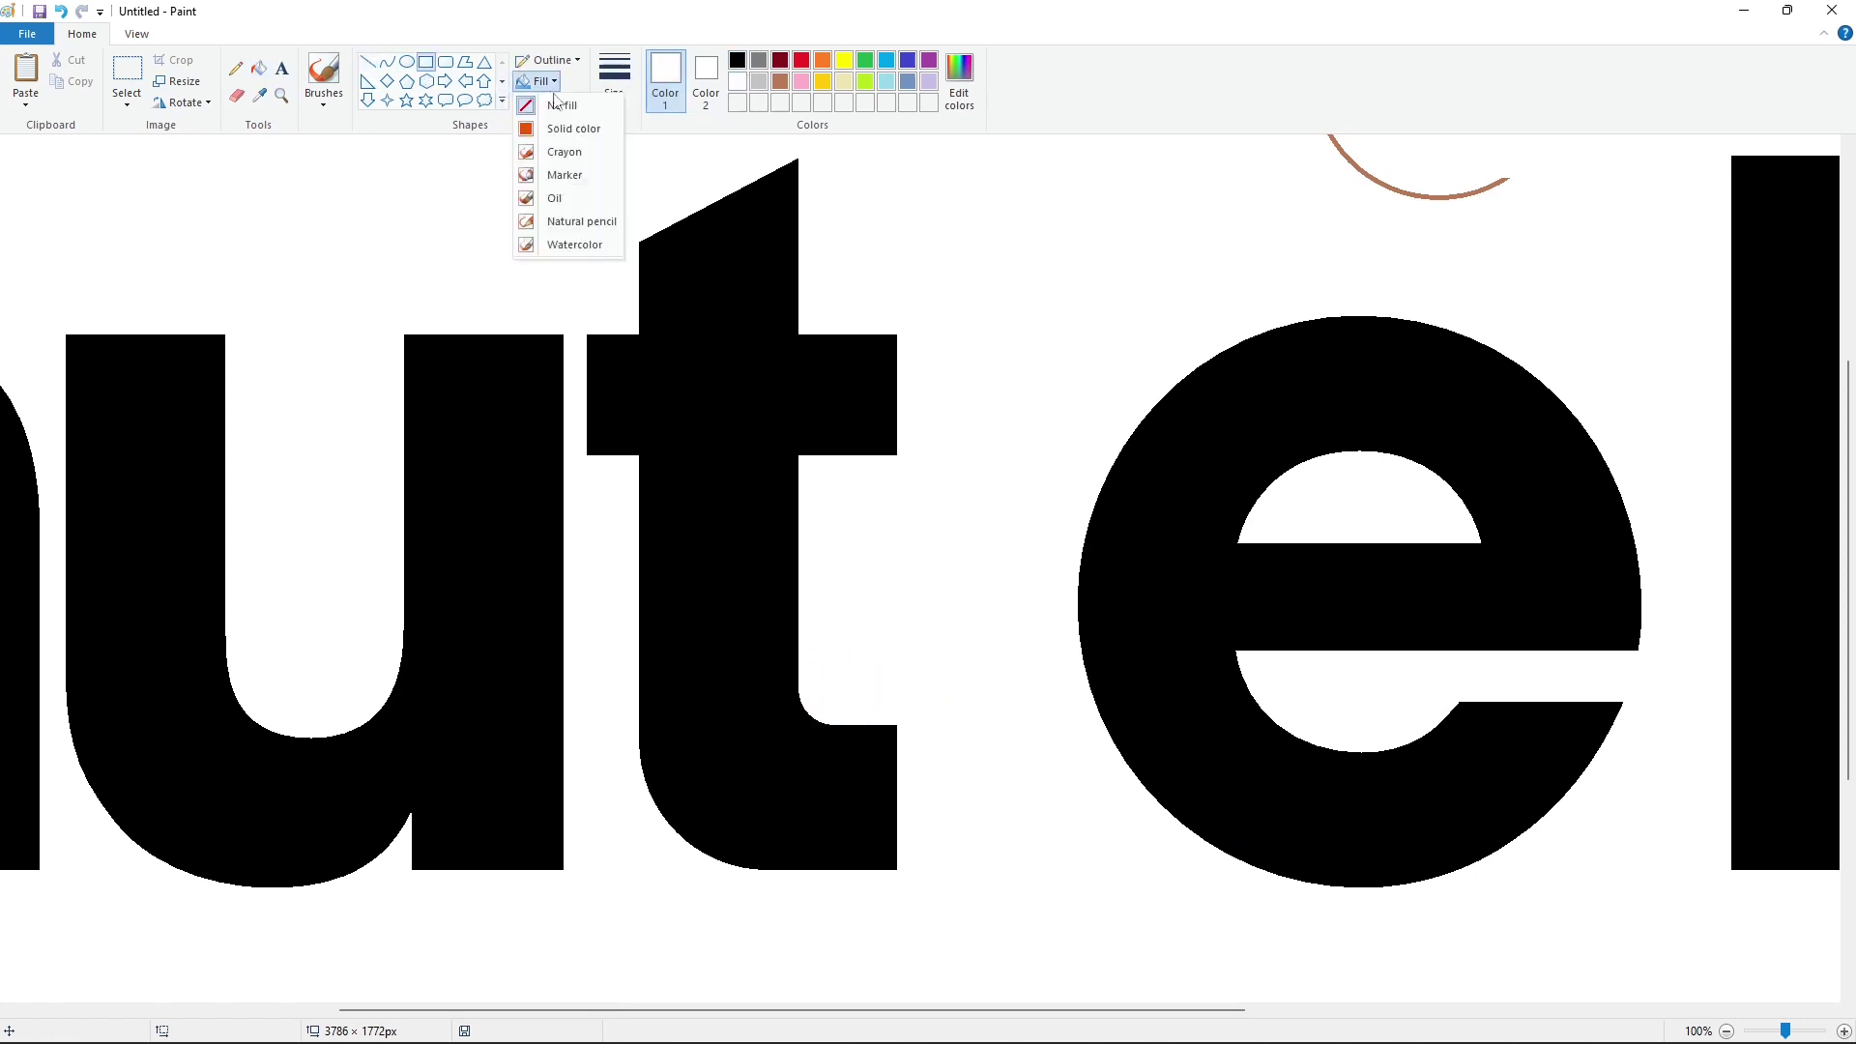
click(556, 154)
drag(908, 979, 881, 985)
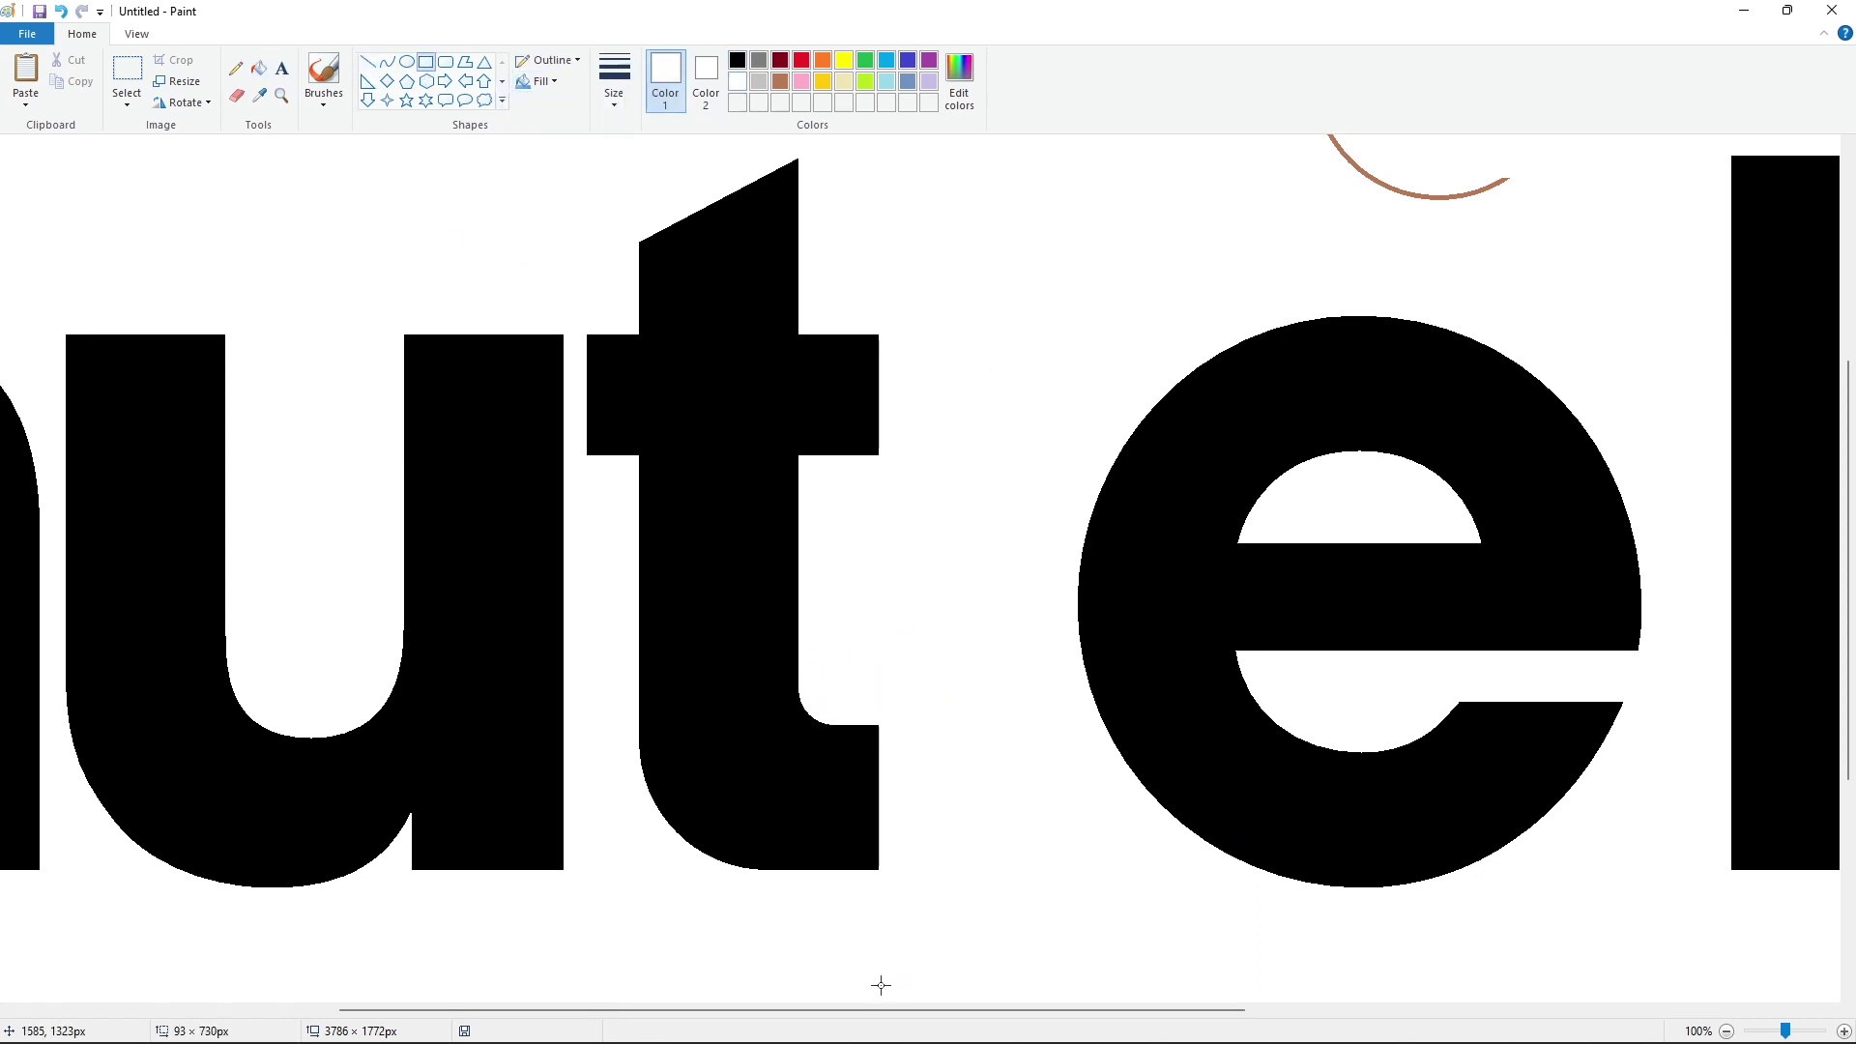
Clear the leftover brown arc above the e.
scroll(971, 828, down, 1)
click(258, 68)
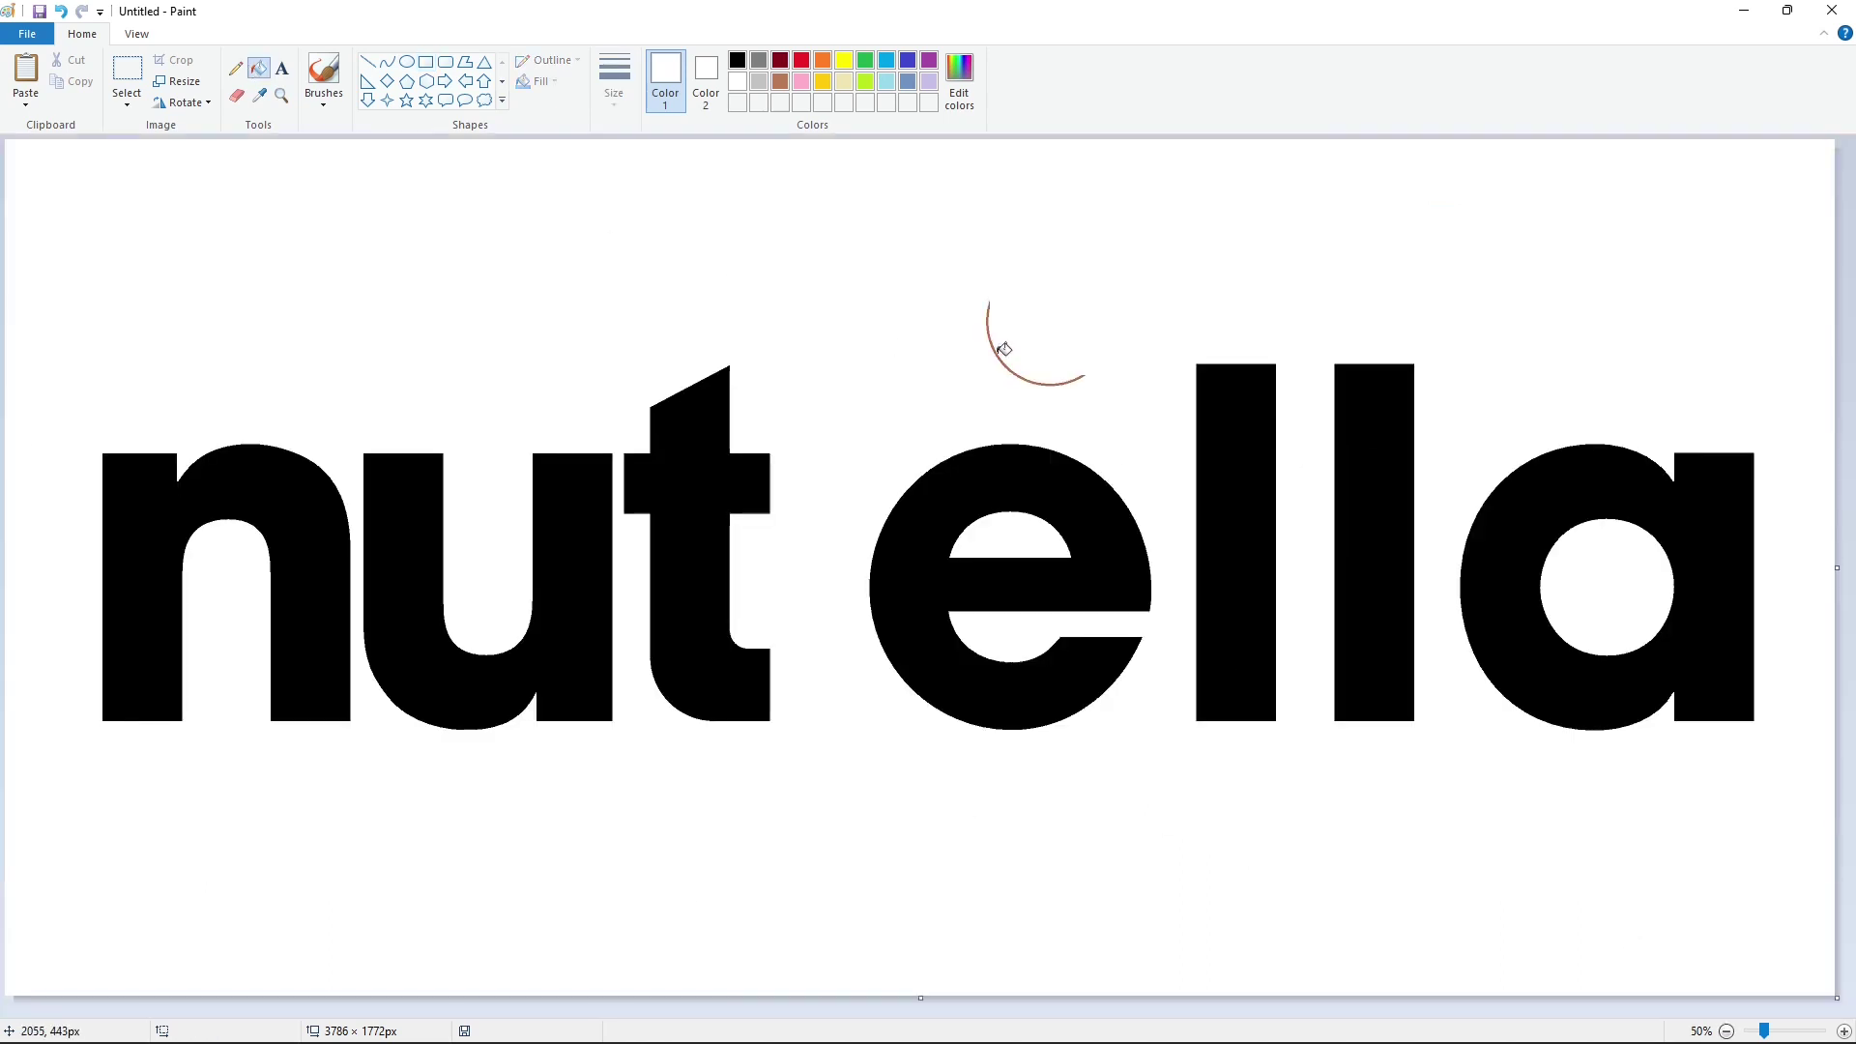
Try to replace the e with a black bold letter o typed in ITC Avant Garde Gothic at size 750.
click(134, 70)
drag(847, 342, 1183, 811)
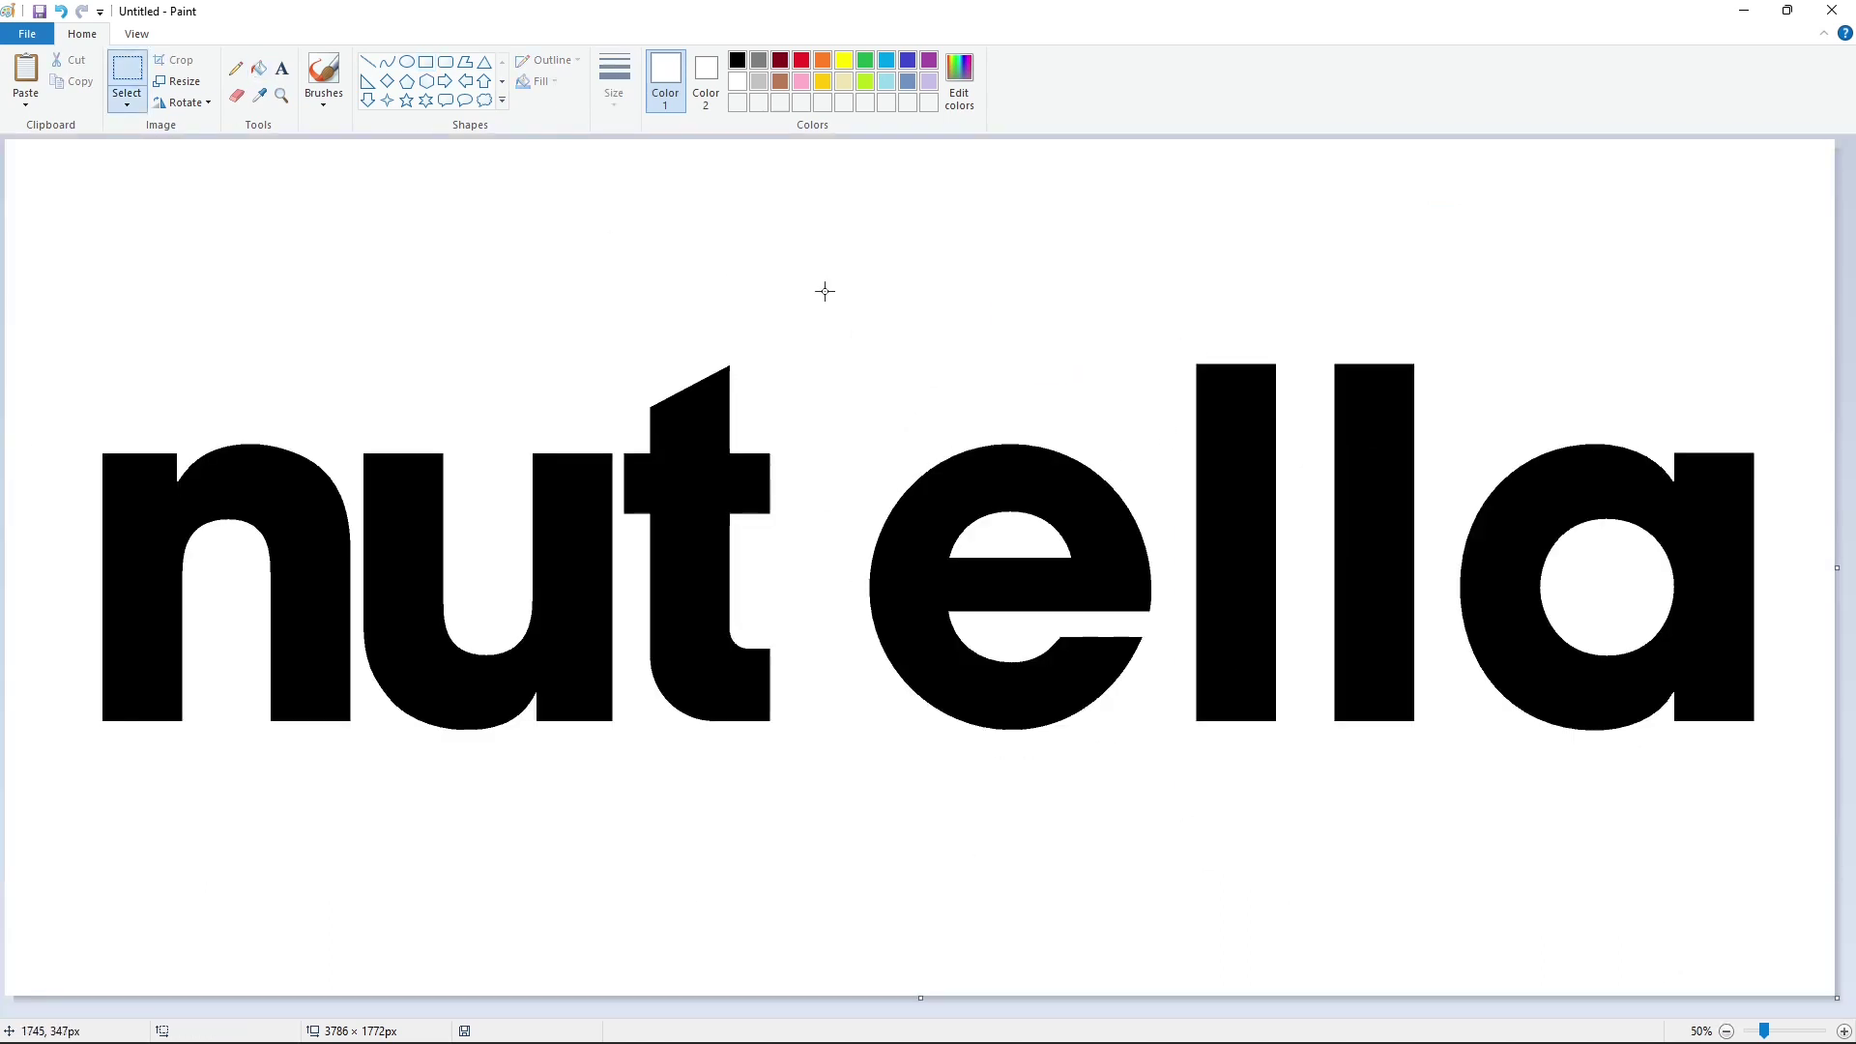
key(Delete)
click(281, 67)
click(737, 60)
click(854, 141)
text(o)
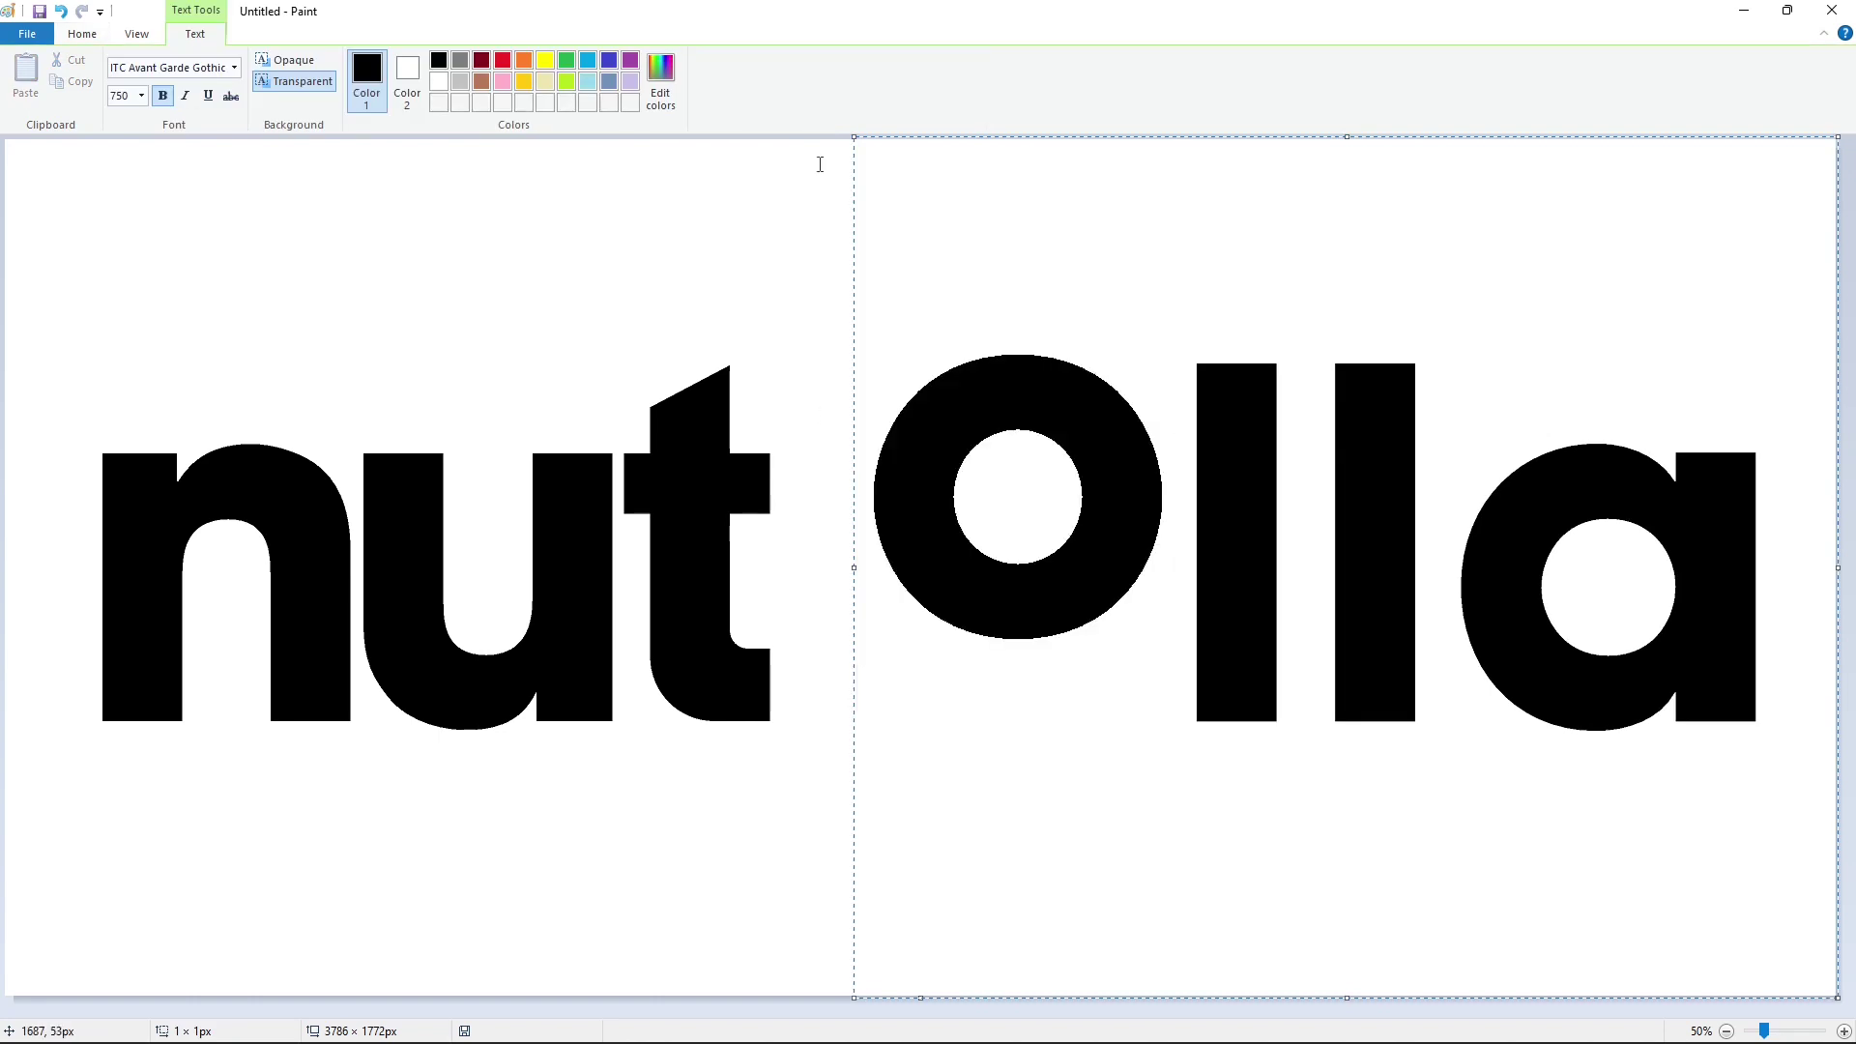
drag(852, 141, 839, 209)
key(ctrl+z)
key(ctrl+z)
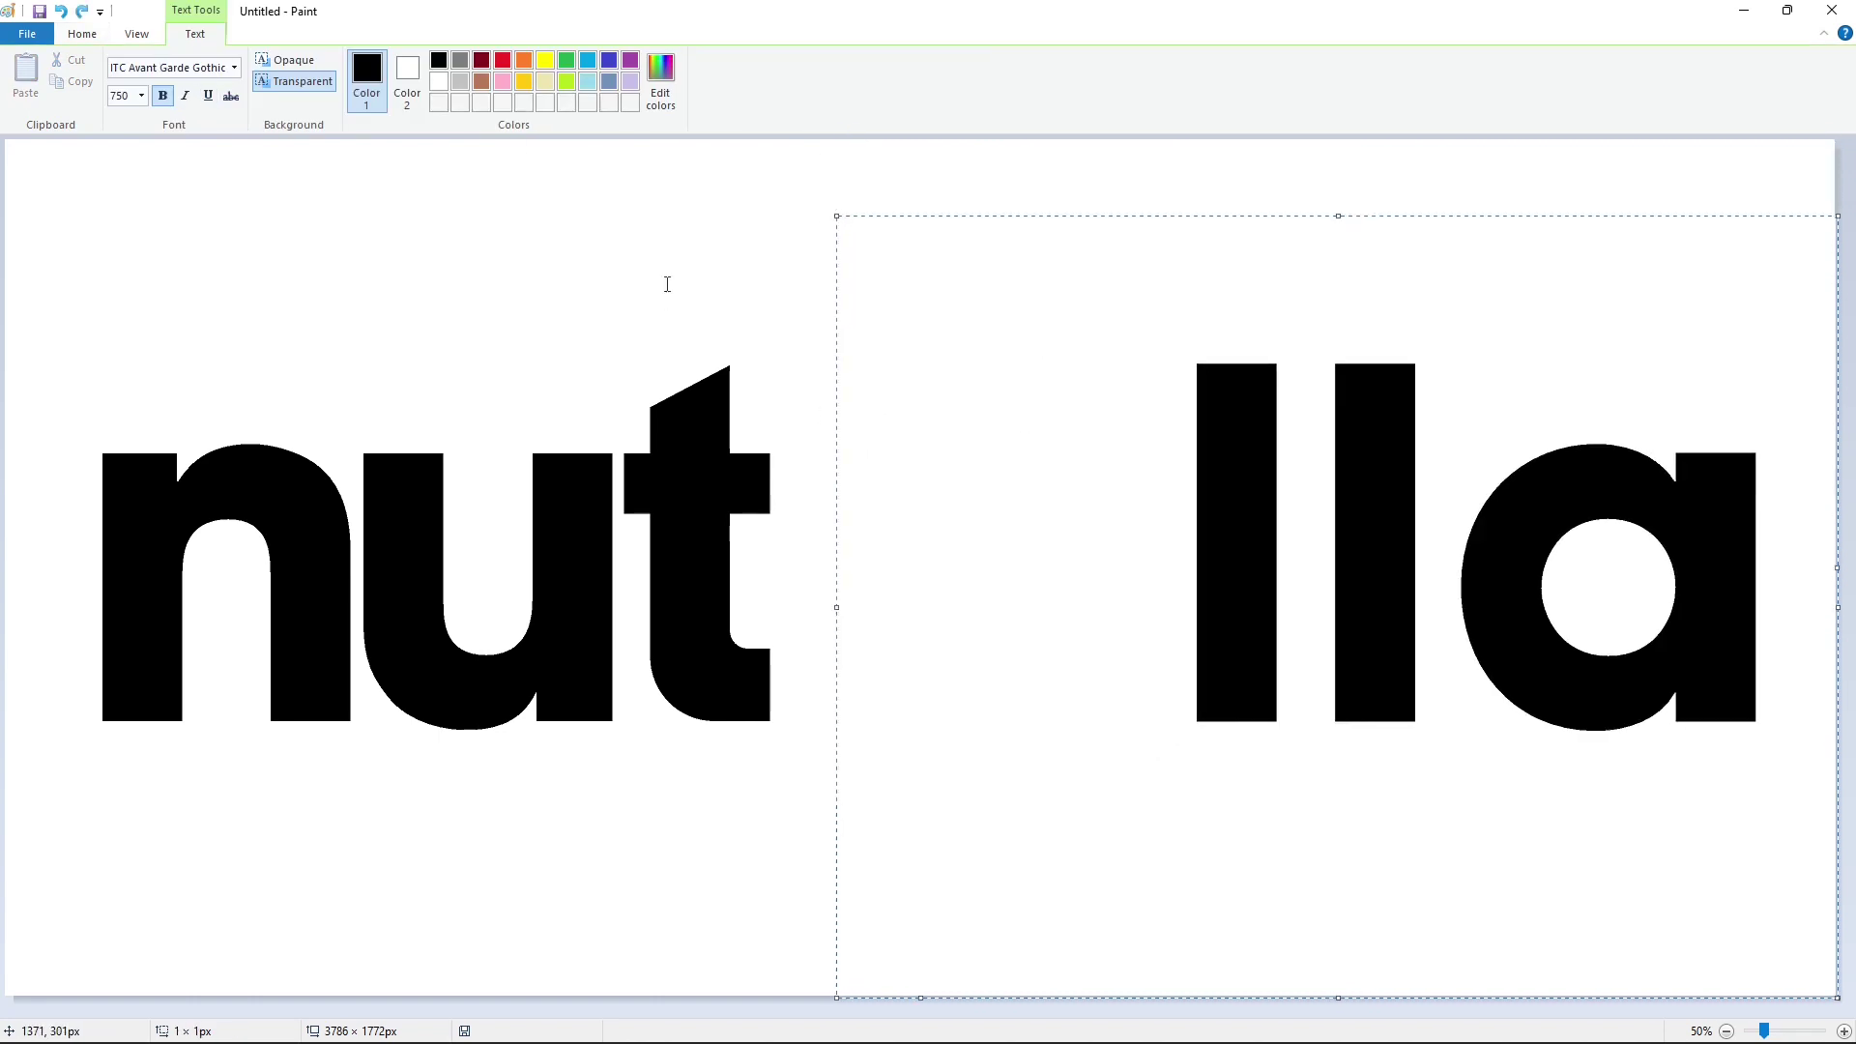
Try to raise the top edge of the e's lower arm using a relocated piece of the letter.
click(1844, 1031)
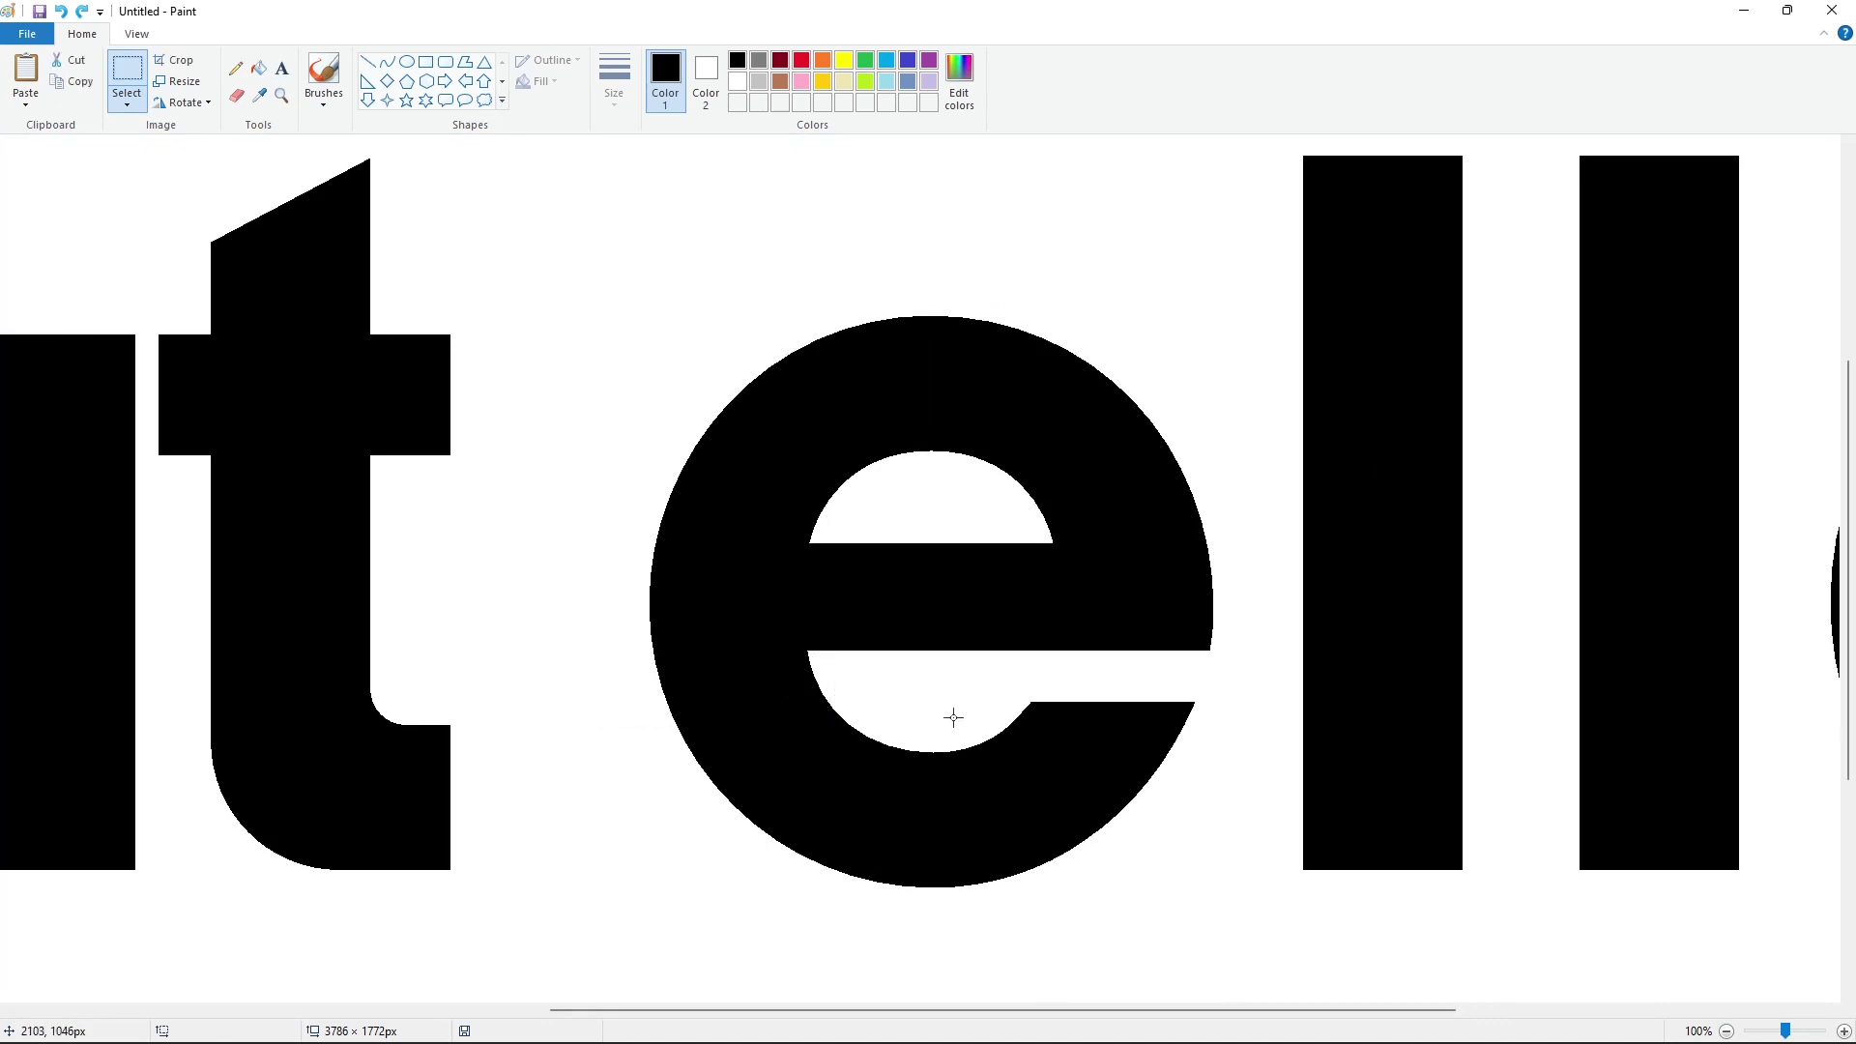
drag(773, 697, 1121, 709)
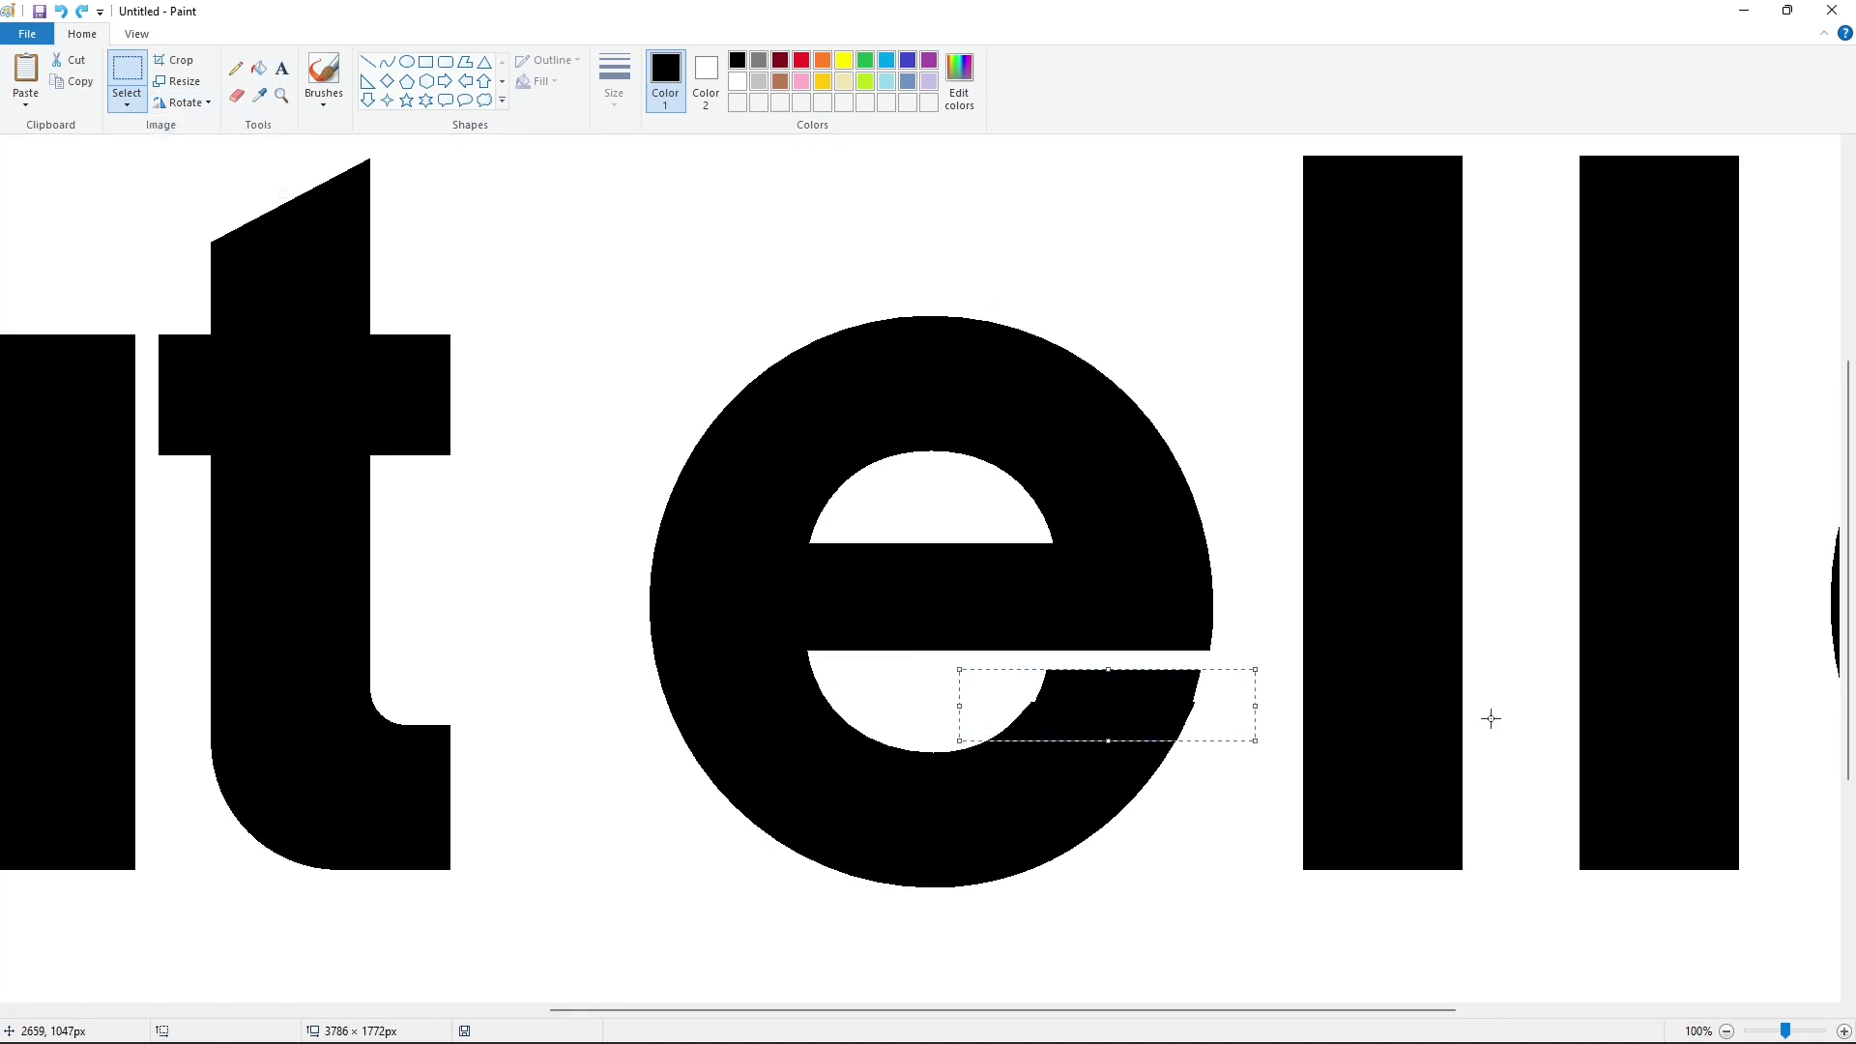
key(ctrl+z)
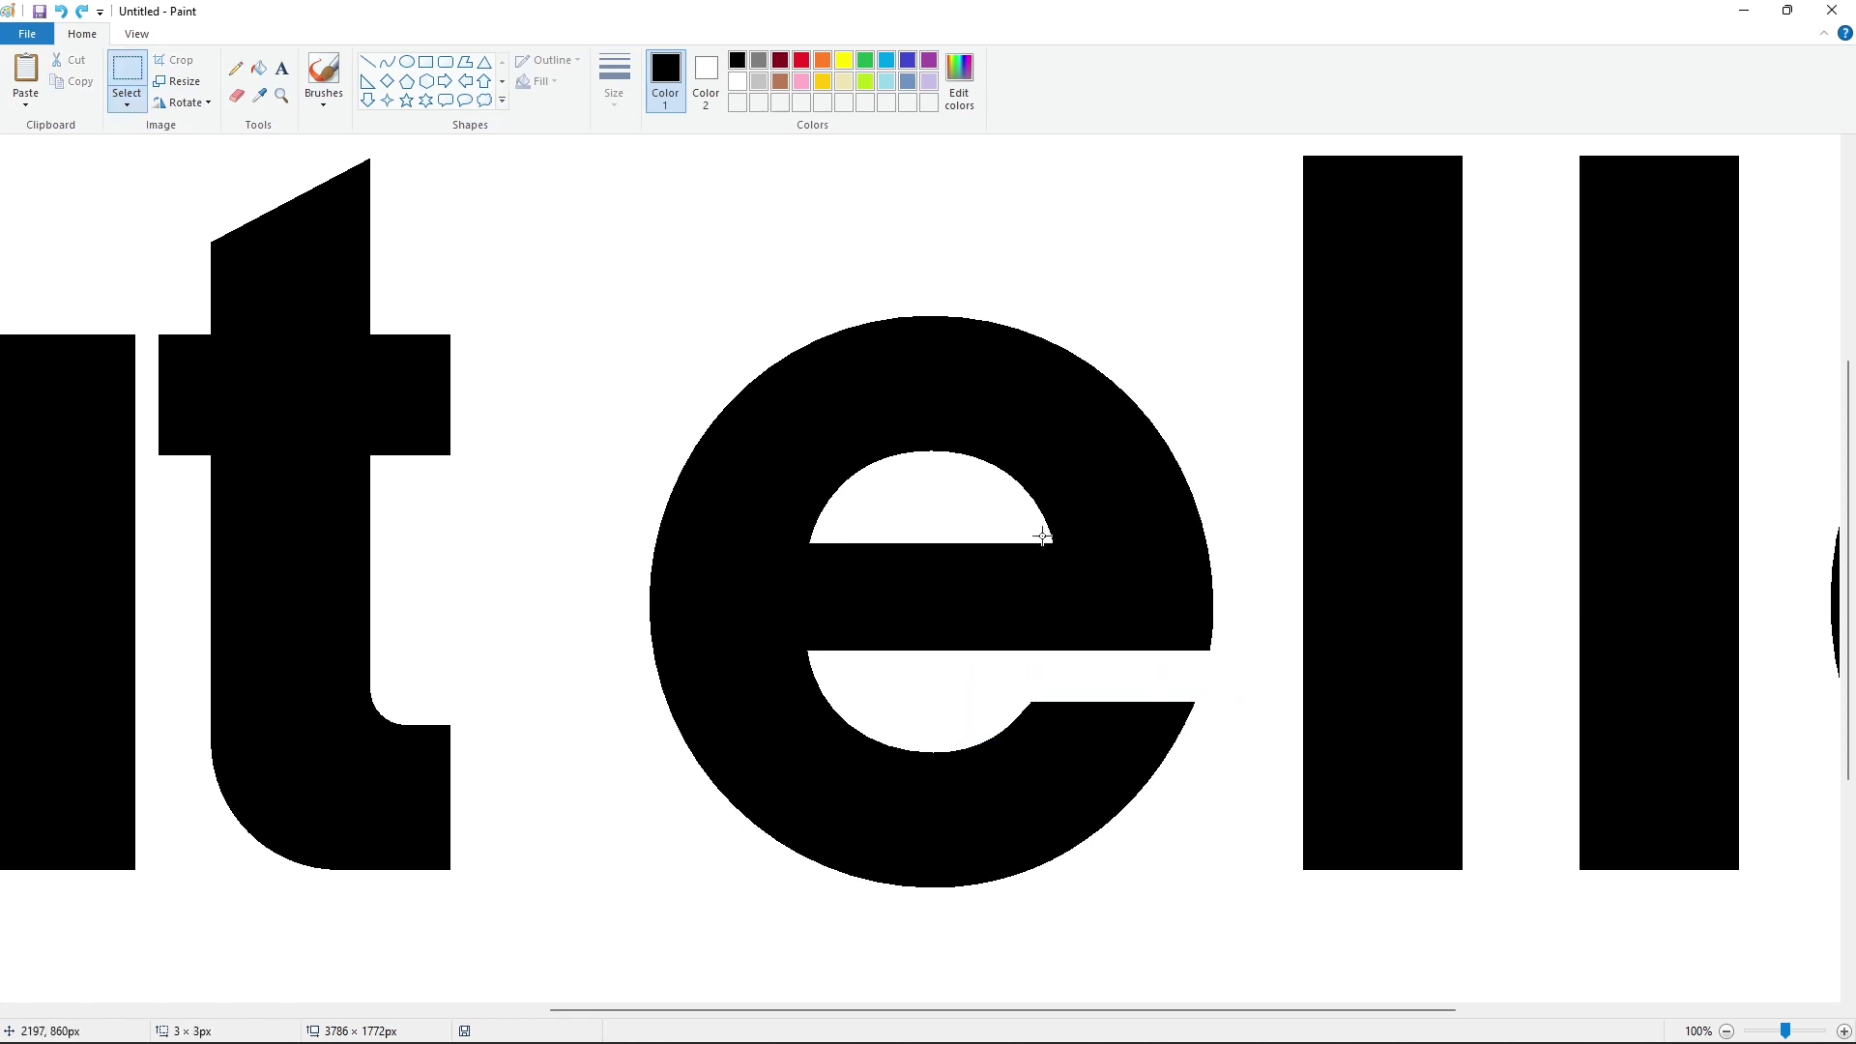
Raise the e's lower arm with a flipped piece of its bowl, narrowing the gap under the crossbar and smoothing the arm's inner edge.
click(182, 102)
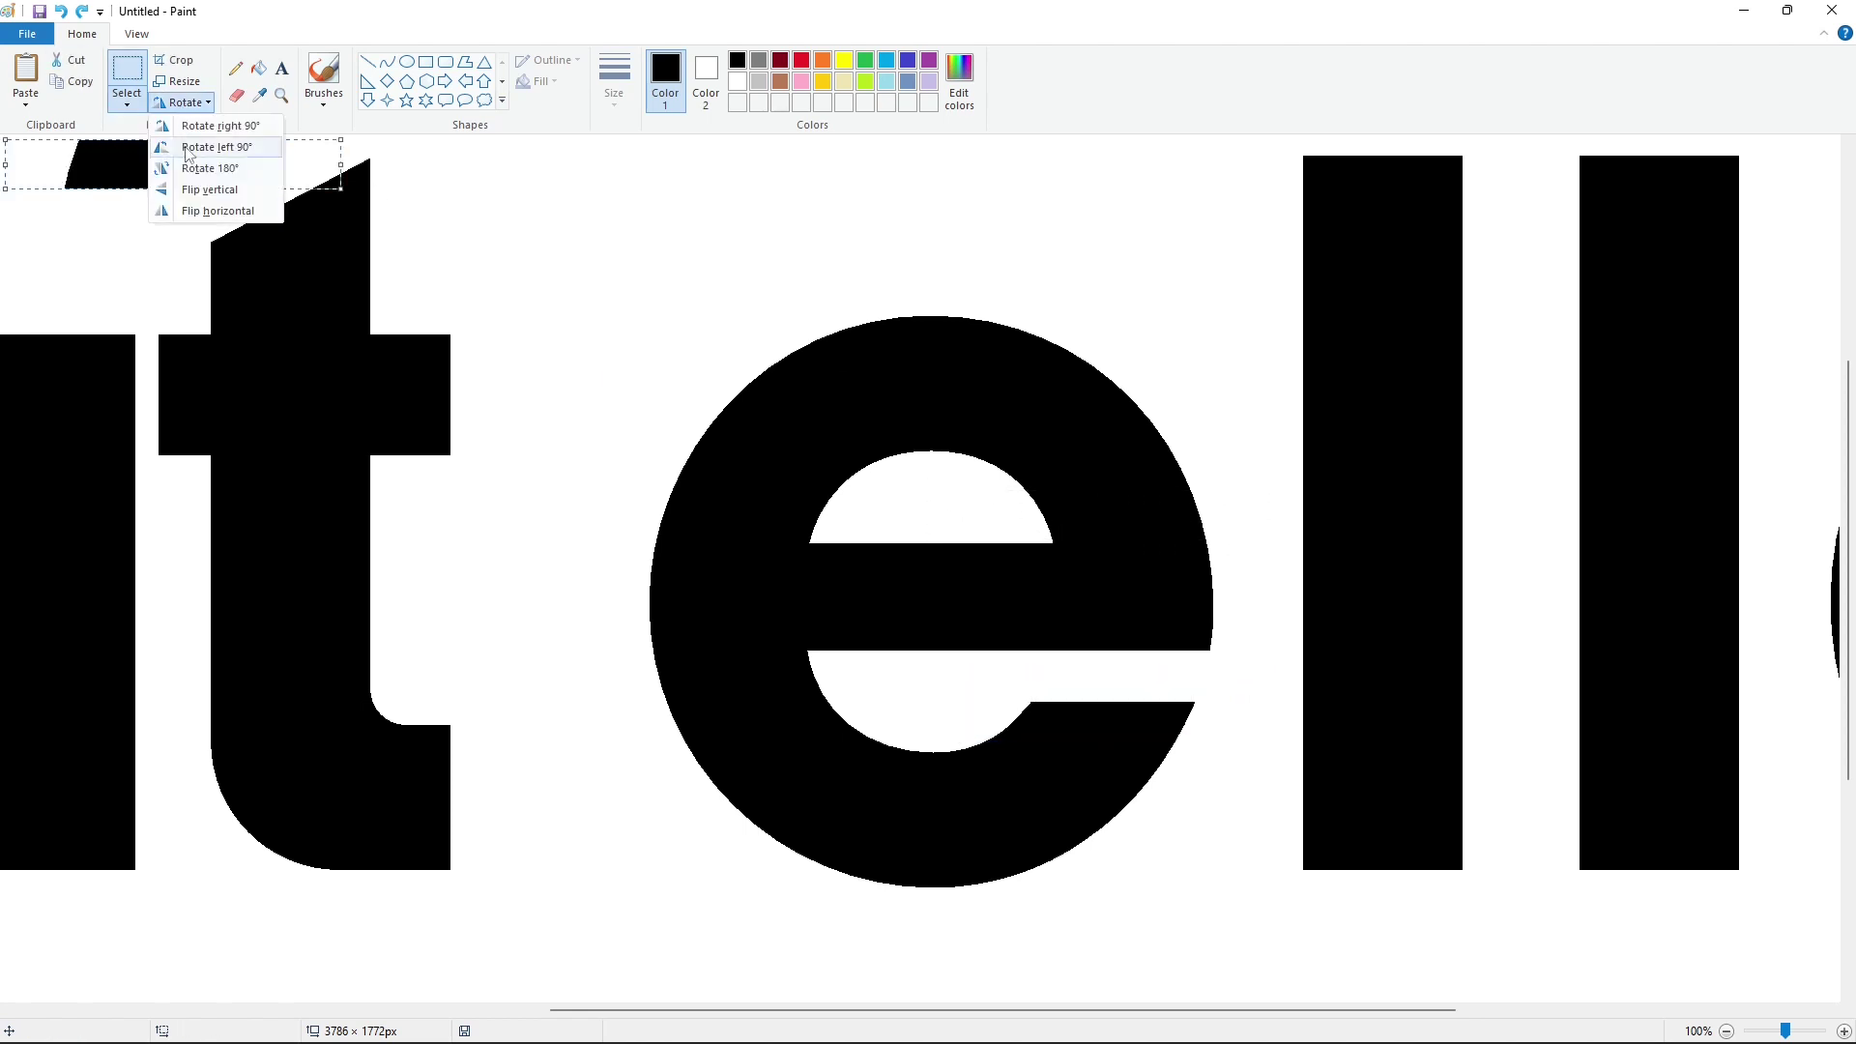
key(Escape)
drag(1096, 515, 1074, 688)
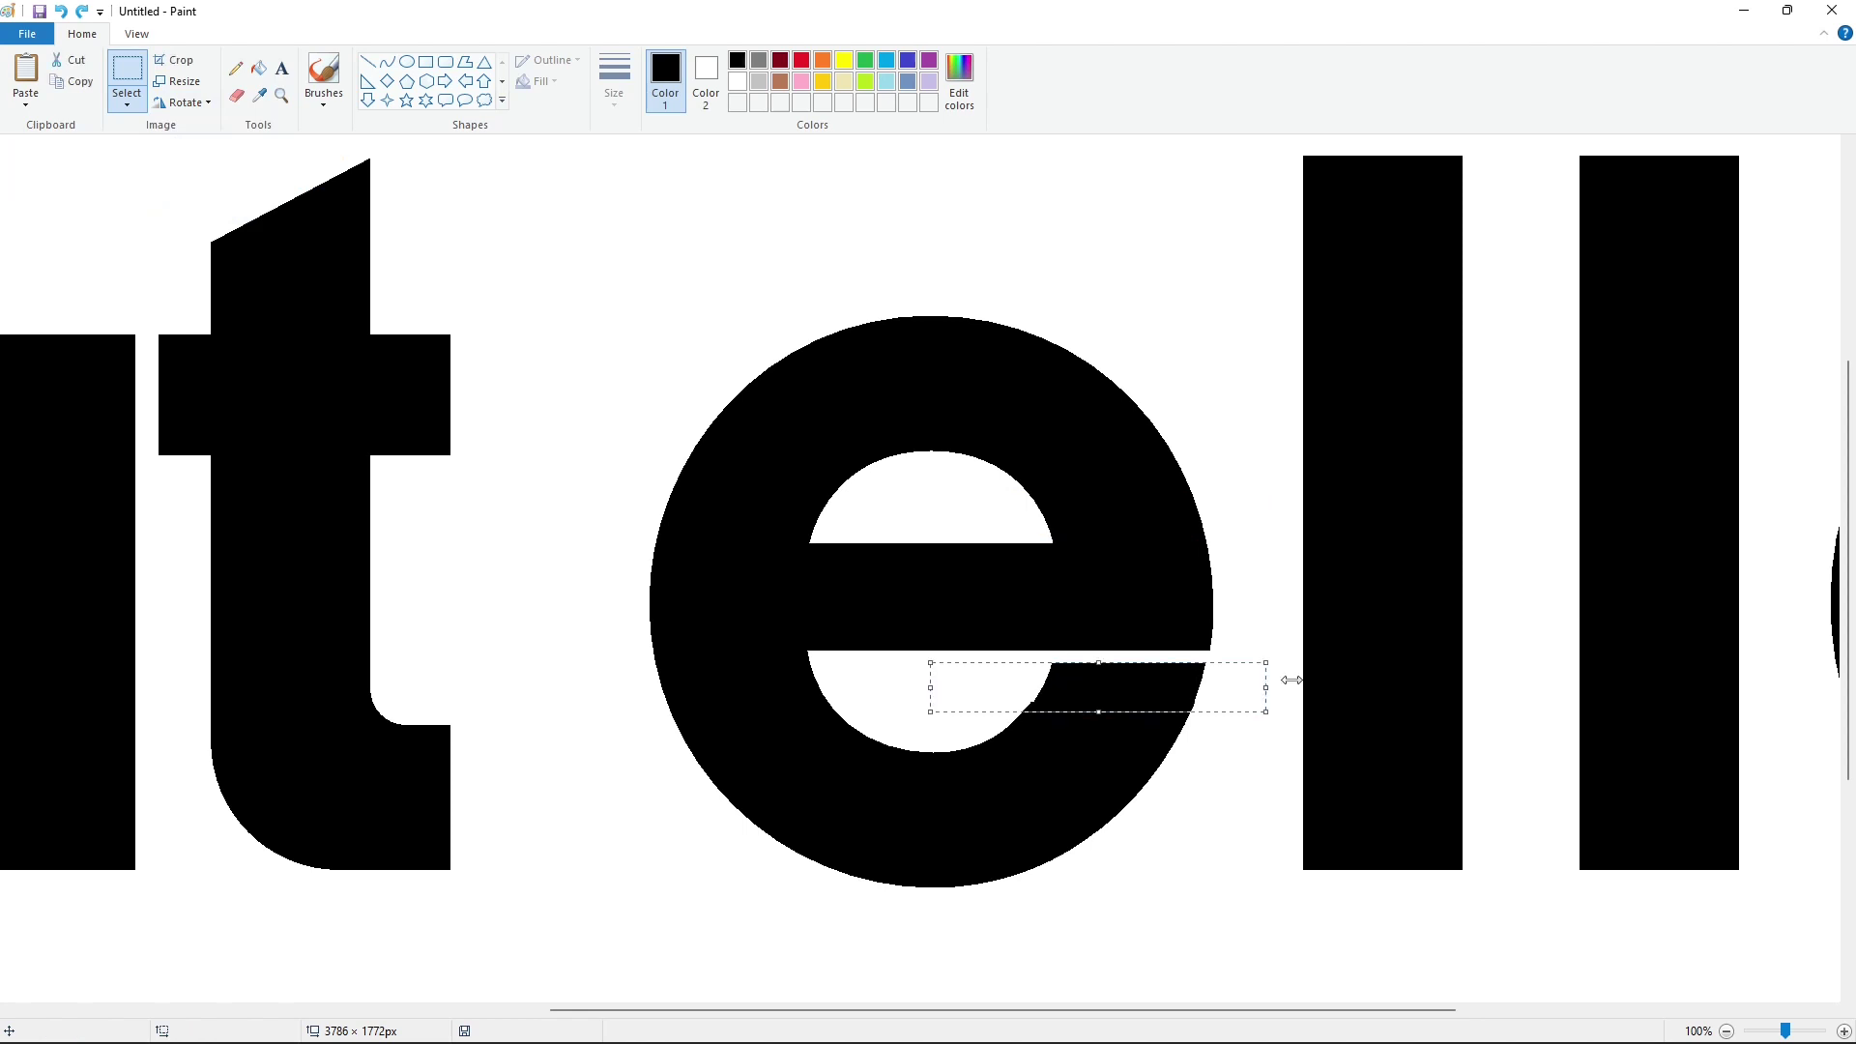
key(Left)
key(Left)
key(Down)
key(Down)
key(Down)
key(Down)
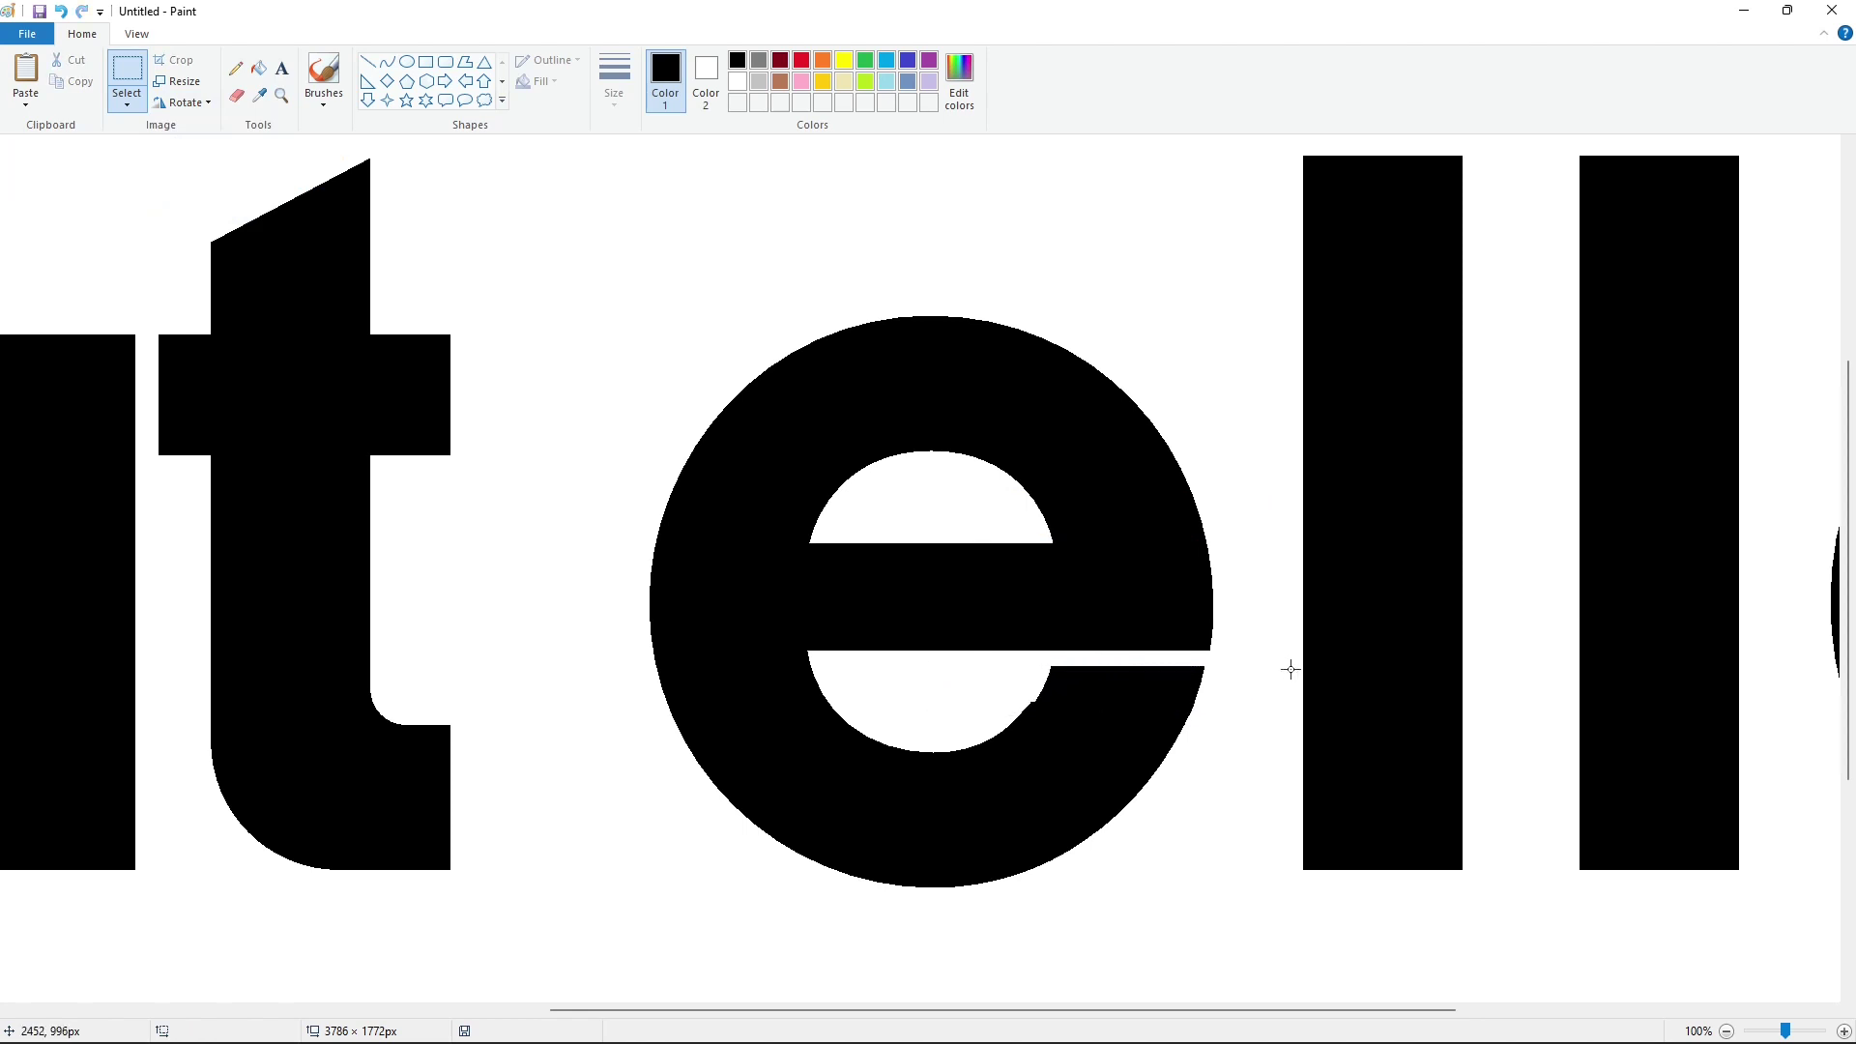
click(183, 102)
click(193, 205)
Copy the e, fill the original with brown, and place the black copy against the t's right edge.
key(ctrl+c)
click(259, 68)
click(780, 81)
click(977, 381)
key(ctrl+v)
drag(431, 457, 663, 530)
Fill the remaining brown parts of the original e with white, including those inside the black e's openings.
click(259, 68)
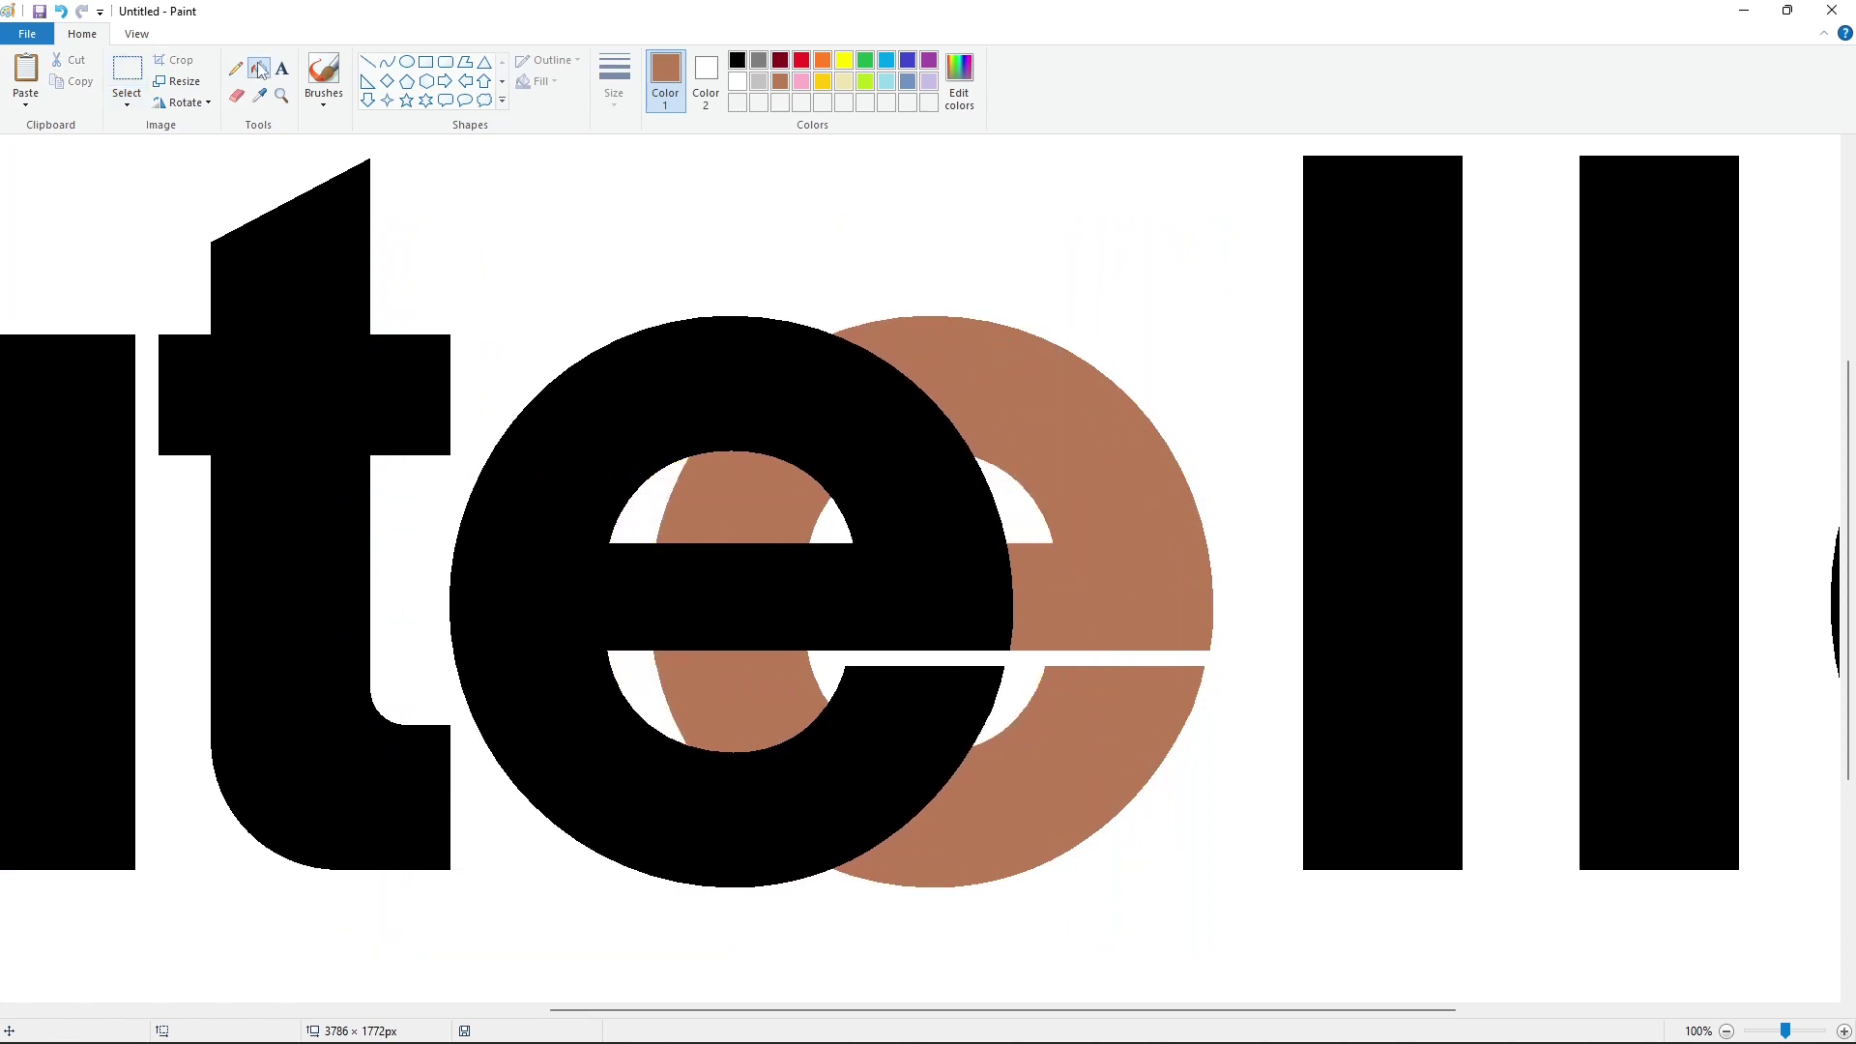
click(738, 81)
click(1064, 464)
click(745, 497)
click(758, 681)
click(1064, 774)
Move the first l closer to the second l, leaving a narrow gap between them.
mouse_move(1008, 1010)
mouse_down()
mouse_move(766, 1010)
mouse_move(1119, 1009)
mouse_up()
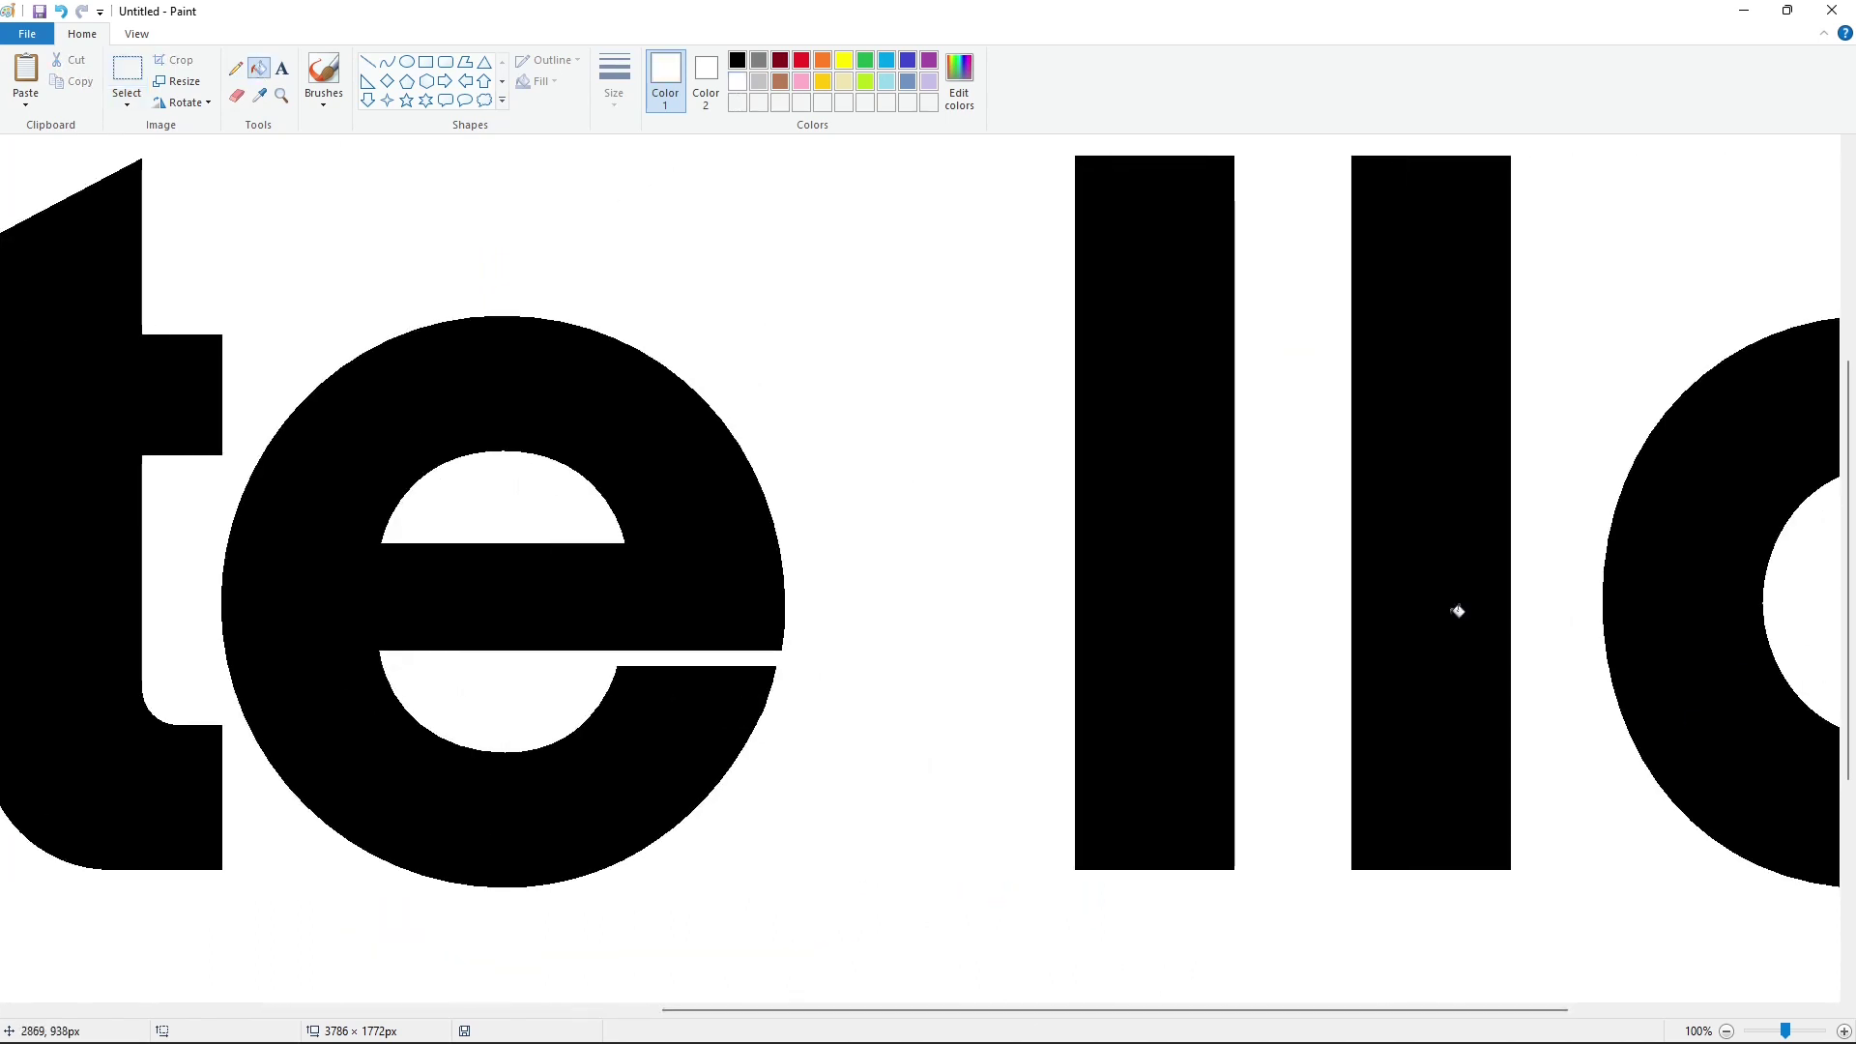
click(135, 73)
drag(983, 137, 1295, 934)
drag(1179, 386, 1269, 455)
scroll(1455, 540, up, 2)
scroll(1455, 539, down, 2)
Move both l's together toward the e and nudge them into place just beyond its right edge.
click(147, 76)
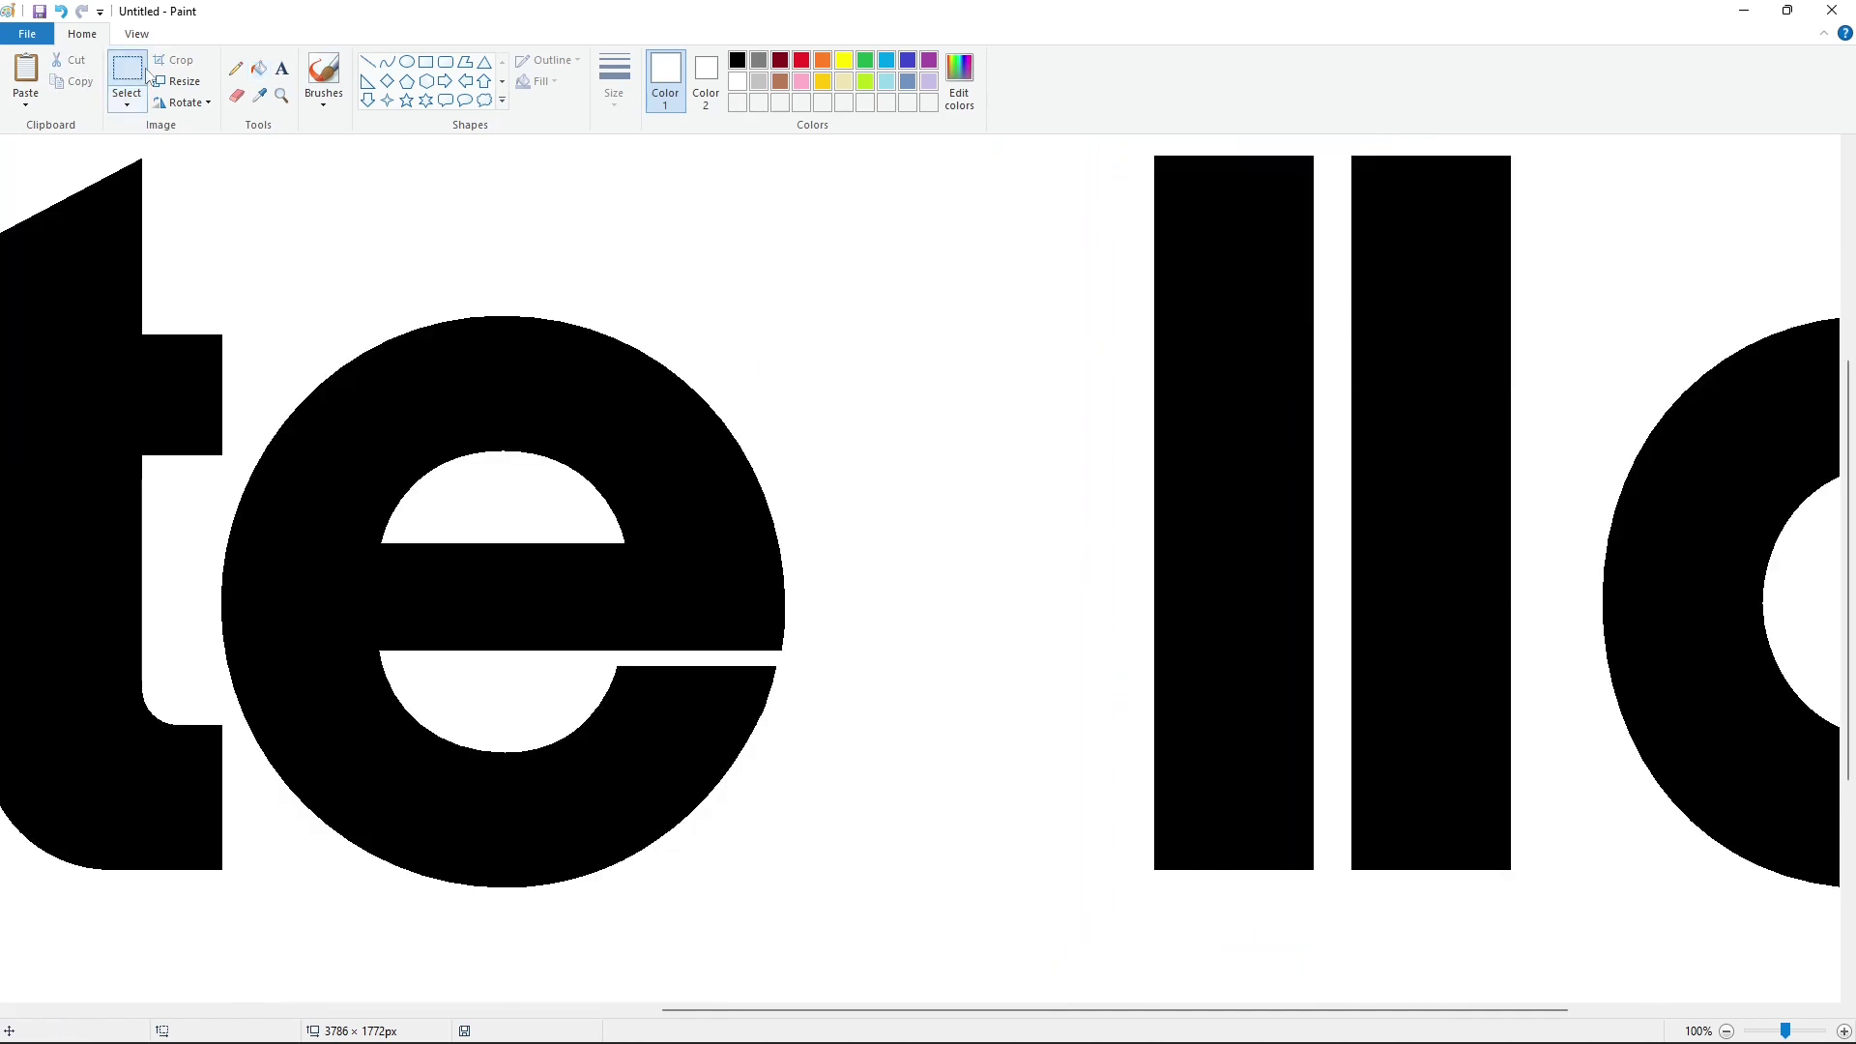
drag(1064, 144, 1547, 967)
drag(1078, 340, 319, 429)
key(Right)
key(Right)
key(Right)
key(Right)
key(Right)
key(Right)
key(Right)
key(Right)
key(Right)
key(Right)
key(Right)
key(Right)
key(Right)
key(Right)
key(Right)
key(Right)
key(Right)
key(Right)
key(Right)
key(Right)
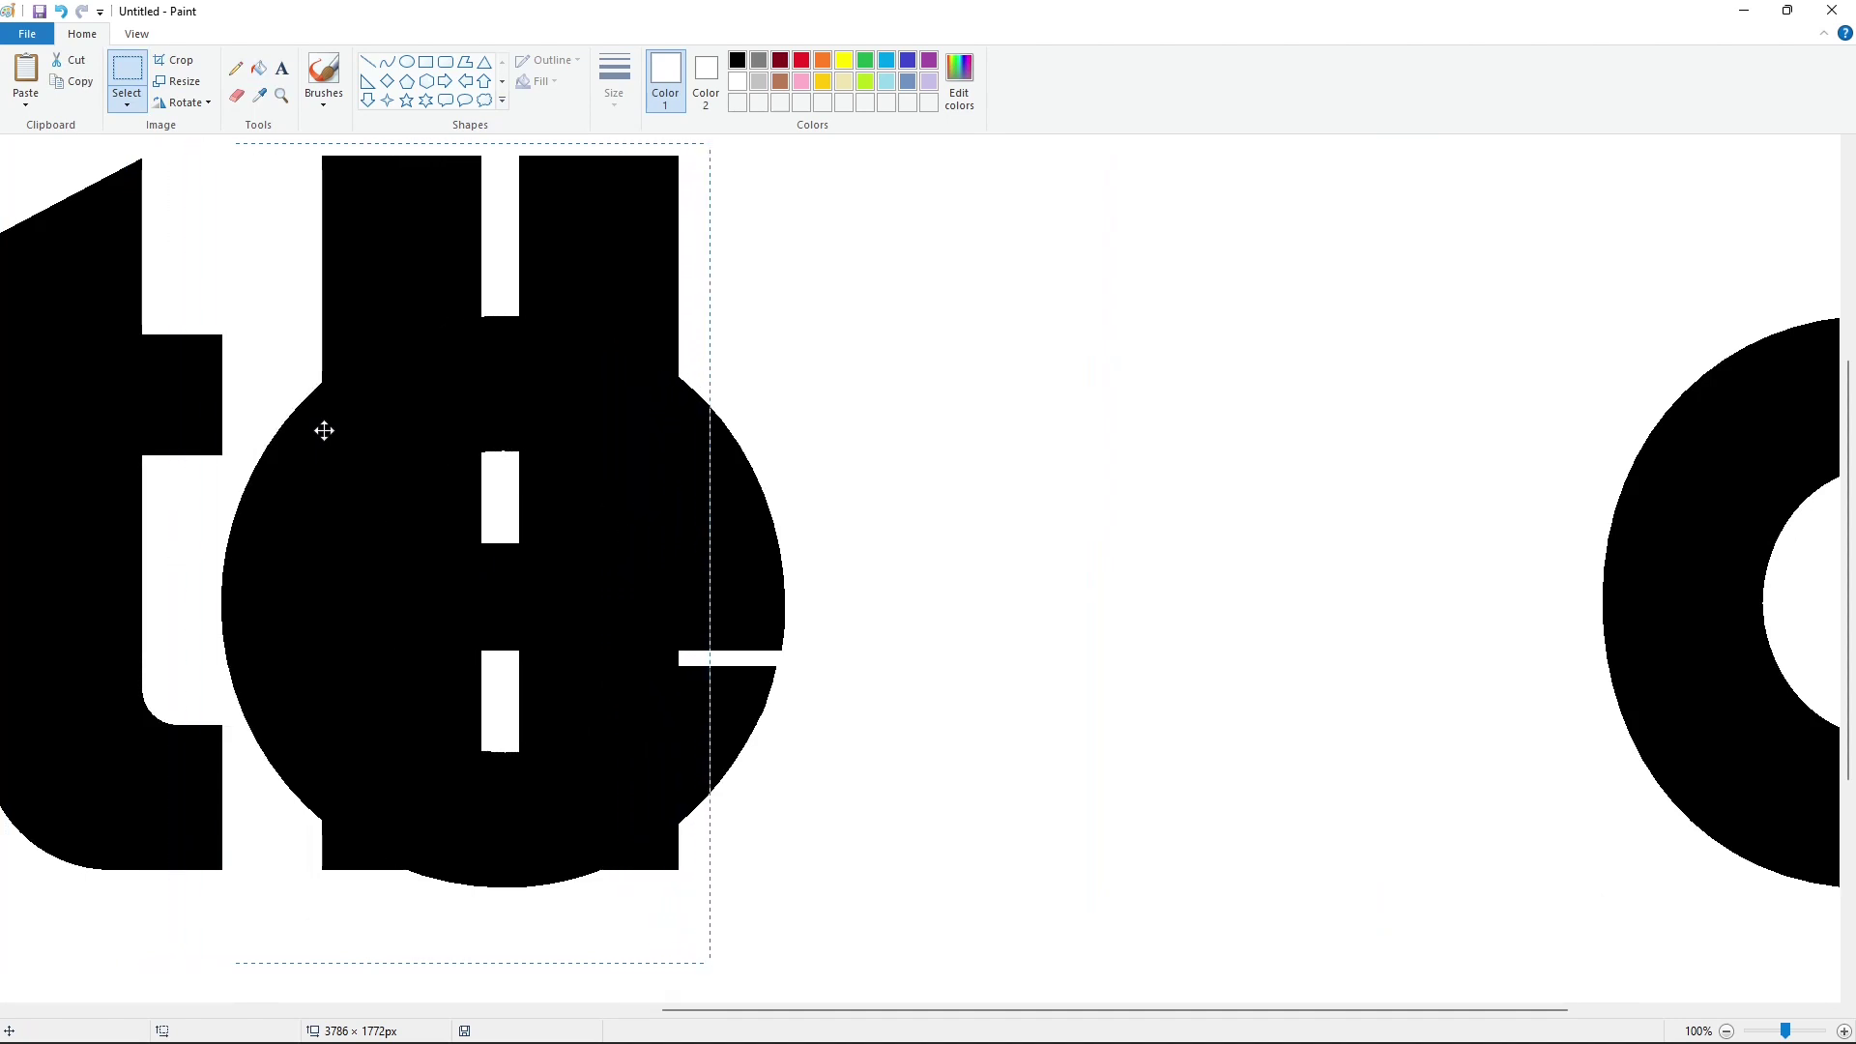
key(Right)
key(Right)
key(Right)
key(Right)
key(Right)
key(Right)
key(Right)
key(Right)
key(Right)
key(Right)
key(Right)
key(Right)
key(Right)
key(Right)
key(Right)
key(Right)
key(Right)
key(Right)
key(Right)
key(Right)
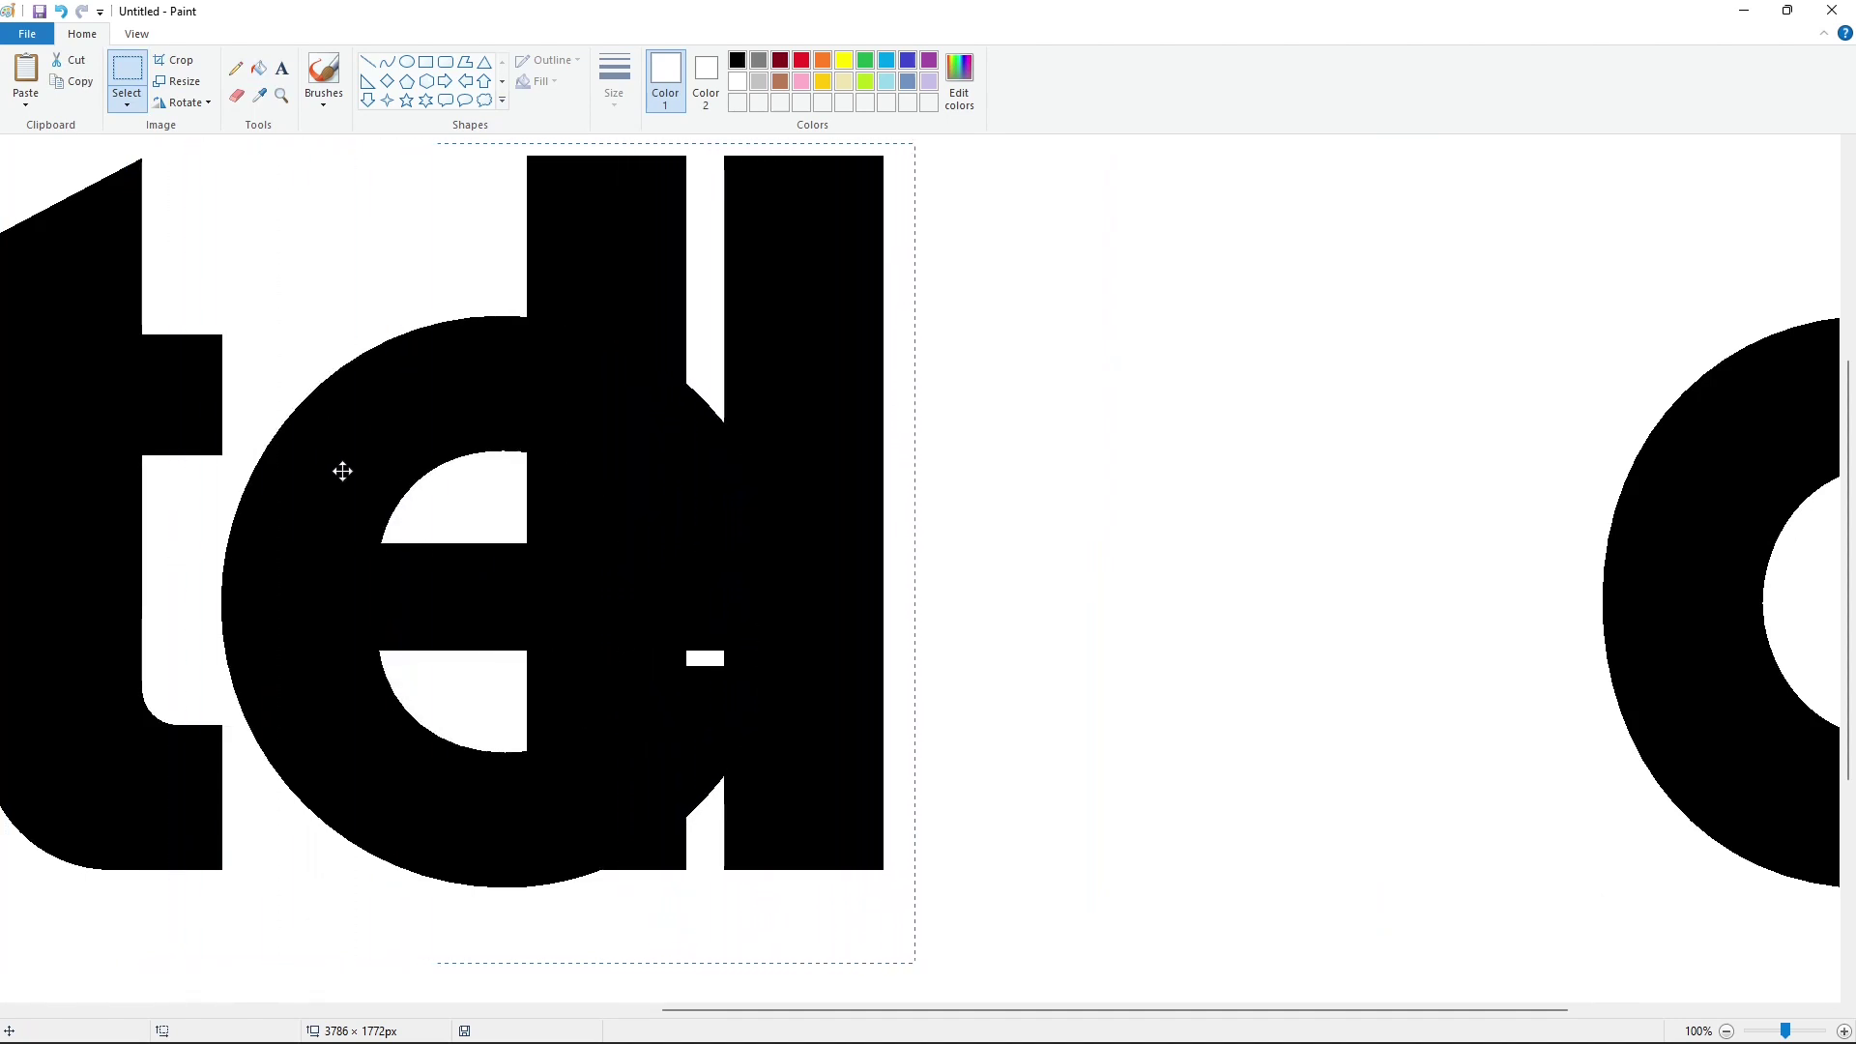
key(Right)
key(Right)
key(Right)
key(Right)
key(Right)
key(Right)
key(Right)
key(Right)
key(Right)
key(Right)
key(Right)
key(Right)
key(Right)
key(Right)
key(Right)
key(Right)
key(Right)
key(Right)
key(Right)
key(Right)
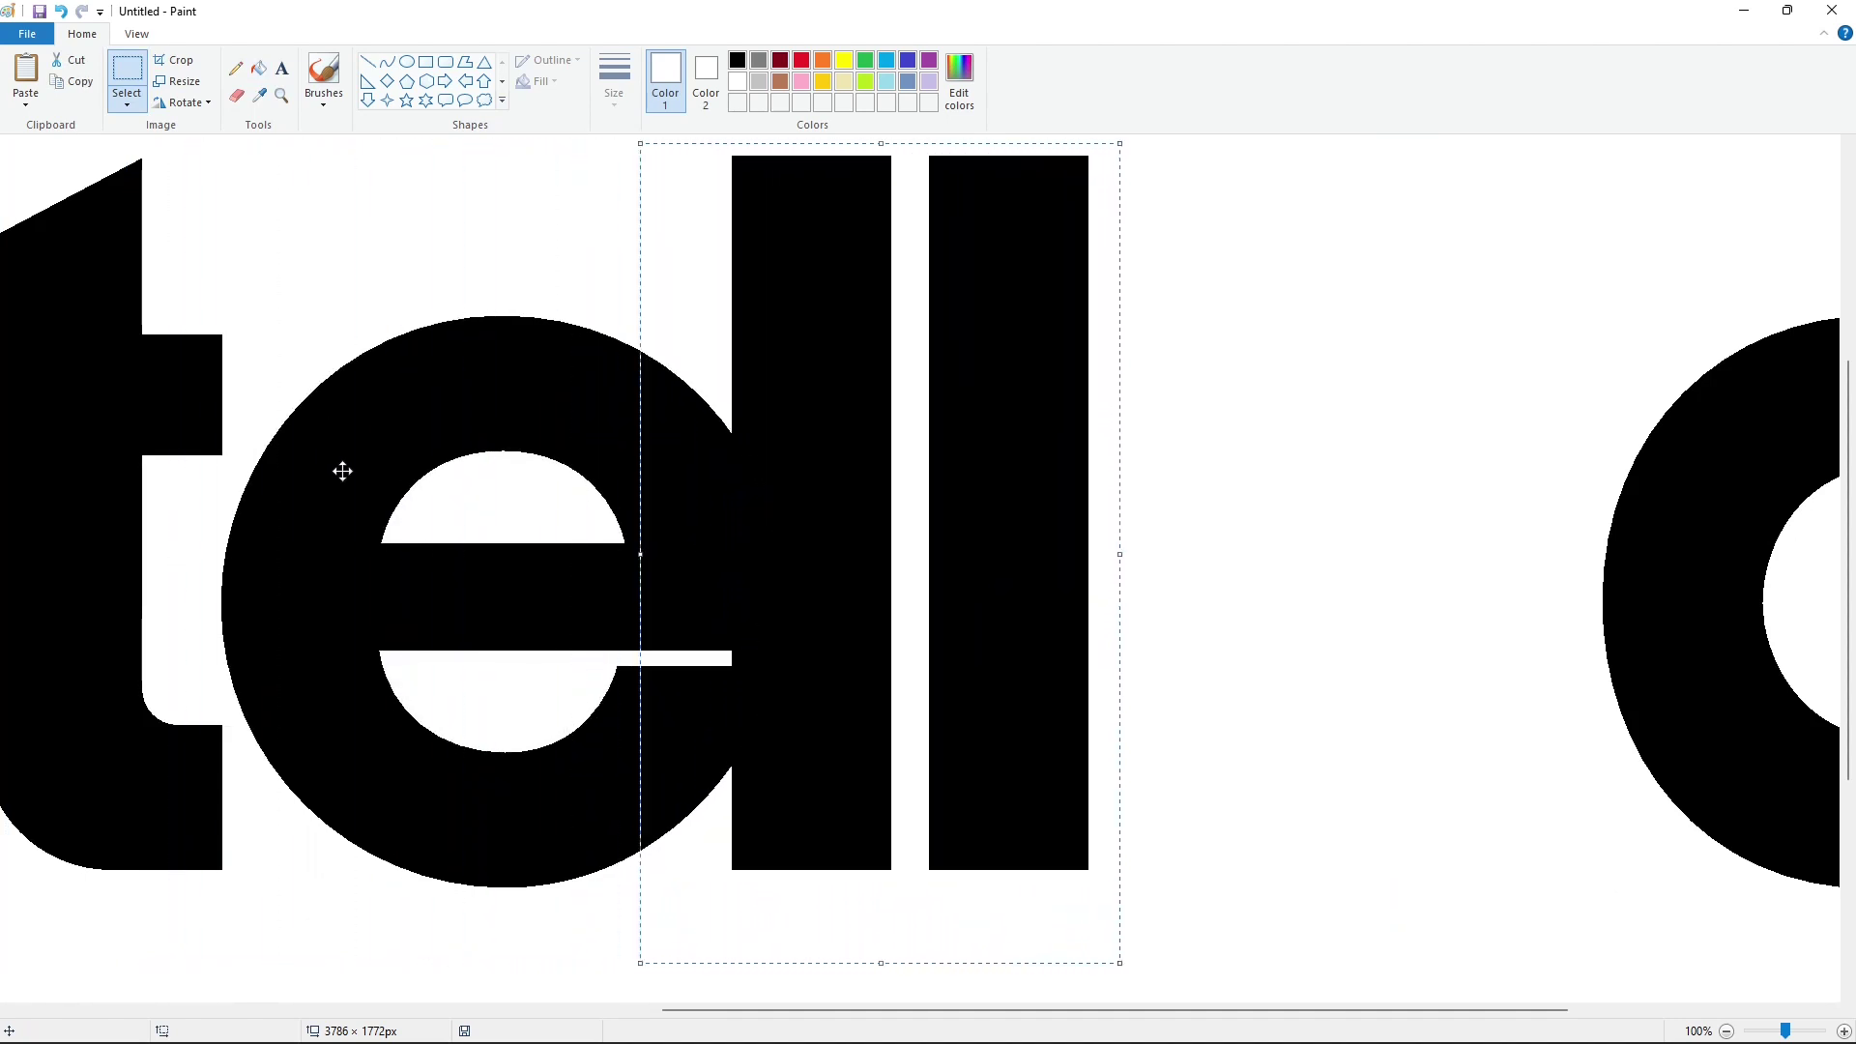
key(Right)
key(Right)
key(Right)
key(Right)
key(Right)
key(Right)
key(Right)
Fill the original a with brown and paste a black copy of it.
scroll(1114, 925, right, 5)
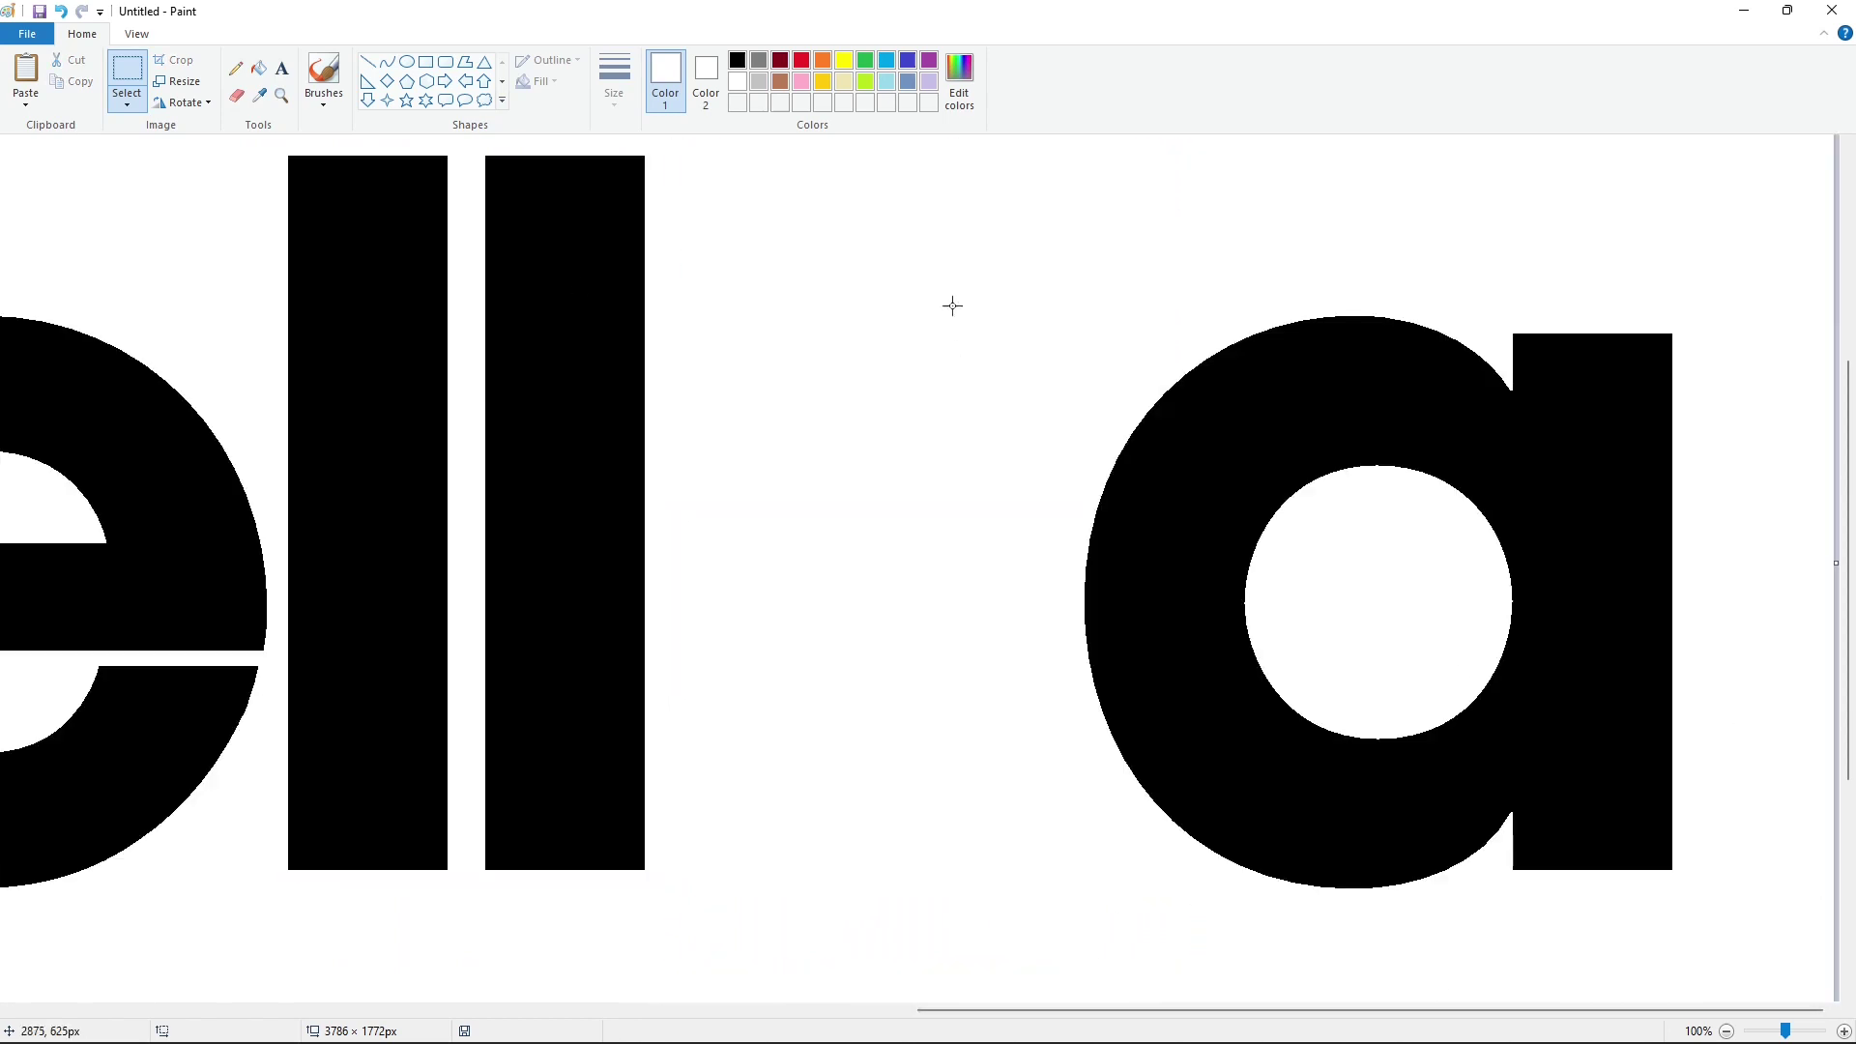
click(257, 70)
click(781, 81)
click(1121, 542)
key(ctrl+v)
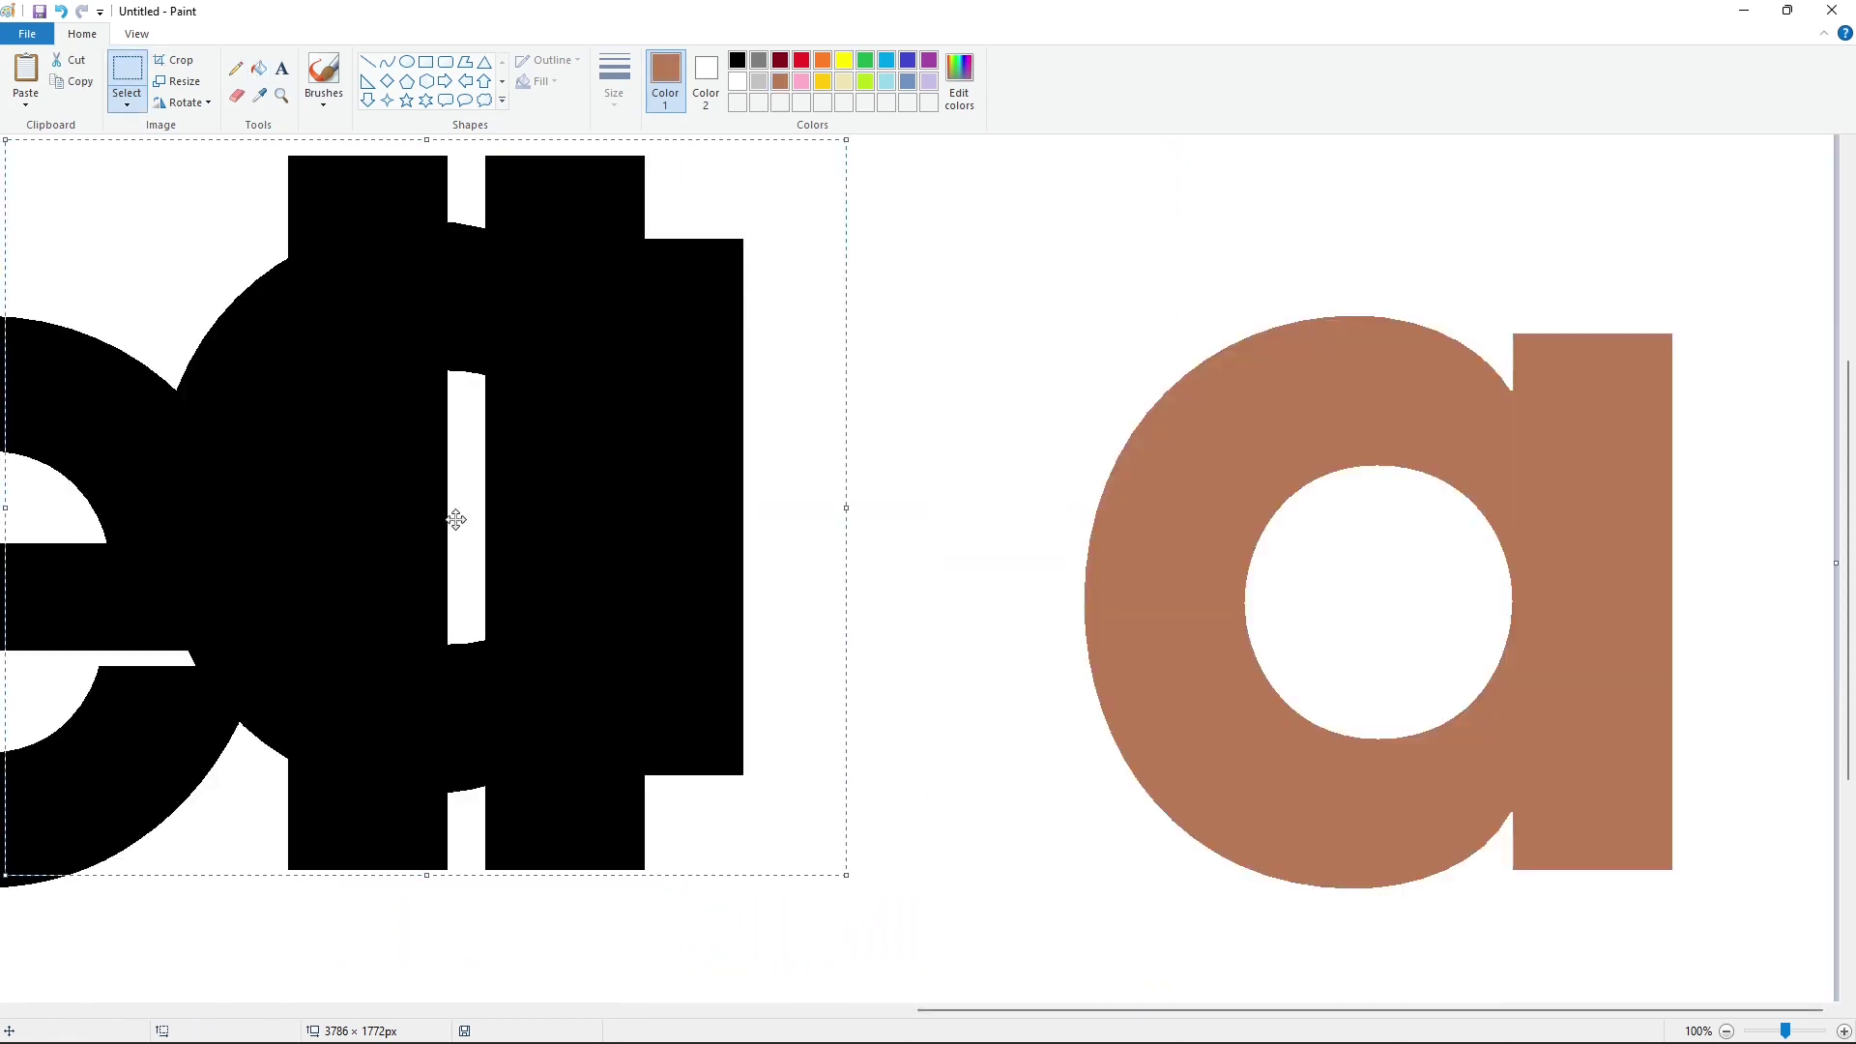
Move the black a over the brown original and nudge it left until only a narrow gap separates it from the second l.
drag(455, 518, 1334, 605)
key(Left)
key(Left)
key(Left)
key(Left)
key(Left)
key(Left)
key(Left)
key(Left)
key(Left)
key(Left)
key(Left)
key(Left)
key(Left)
key(Left)
key(Left)
key(Left)
key(Left)
key(Left)
key(Left)
key(Left)
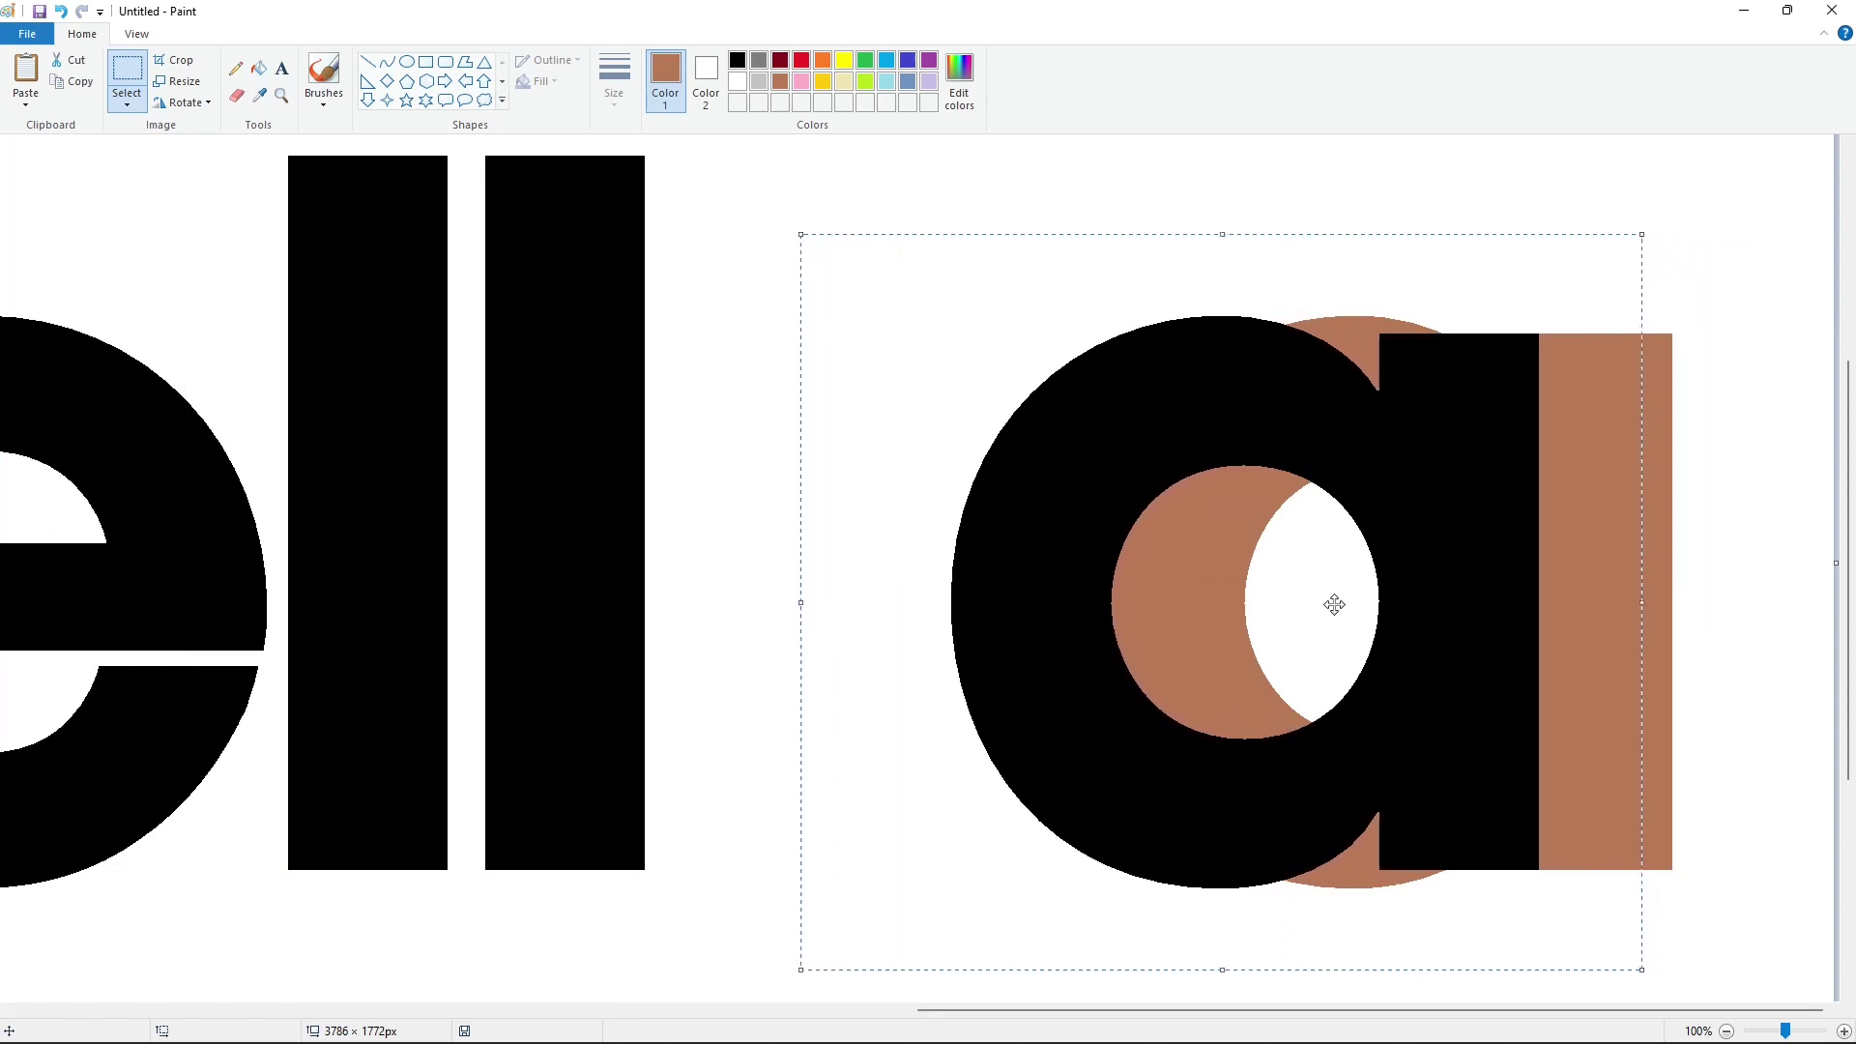
key(Left)
key(Left)
key(Left)
key(Left)
key(Left)
key(Left)
key(Left)
key(Left)
key(Left)
key(Left)
key(Left)
key(Left)
key(Left)
key(Left)
key(Left)
key(Left)
key(Left)
key(Left)
key(Left)
key(Left)
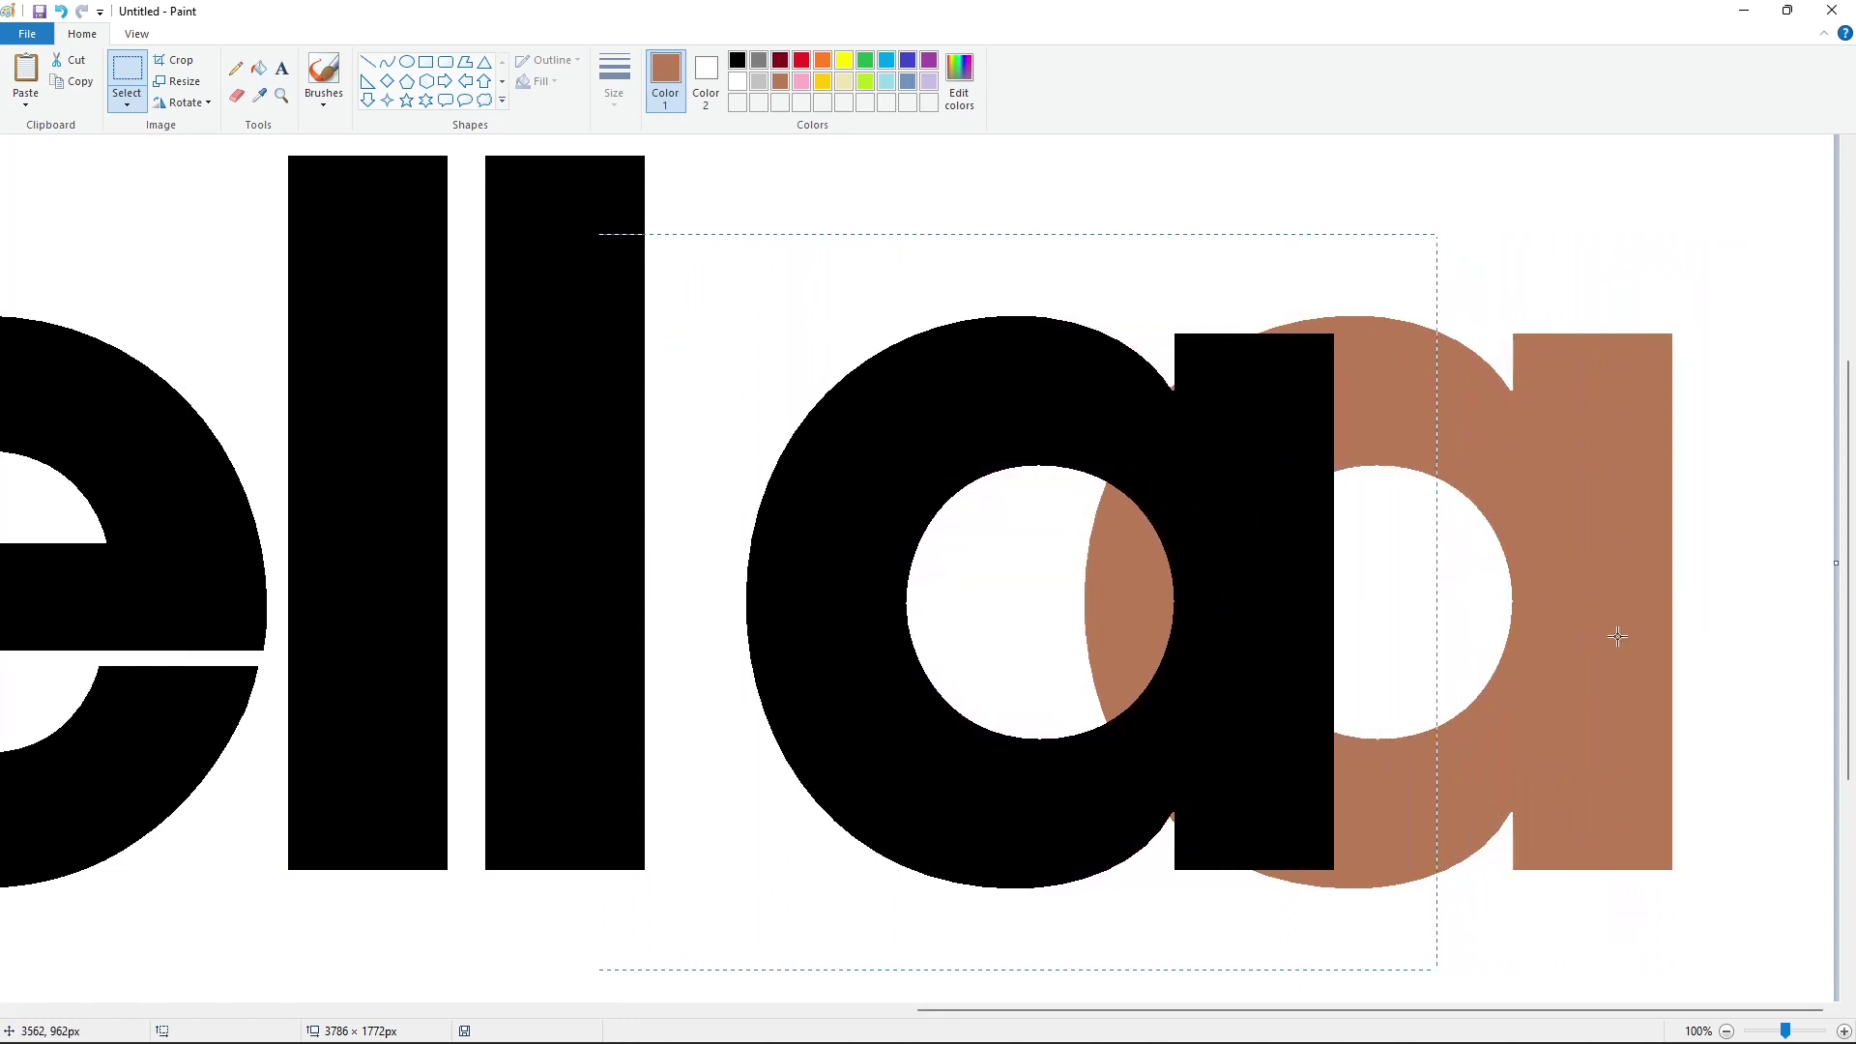
Fill the leftover brown parts of the original a with white.
click(259, 67)
click(738, 81)
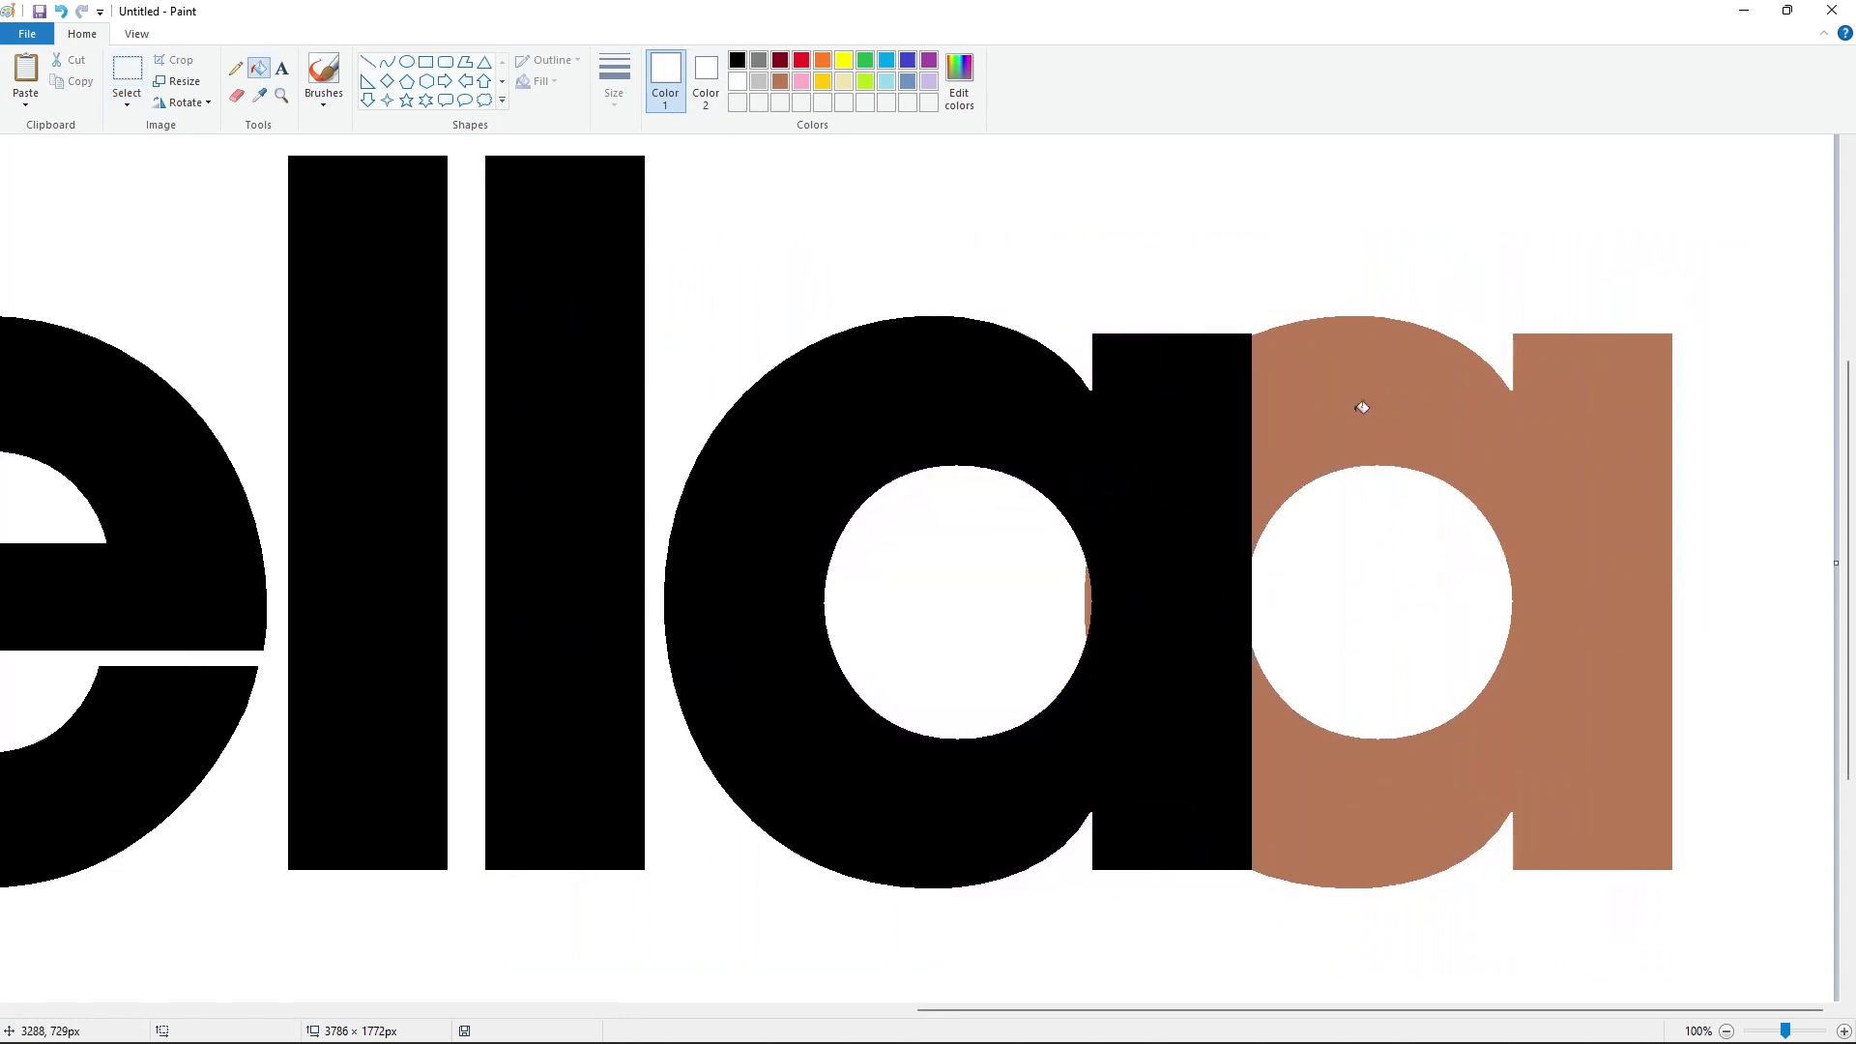
click(1363, 402)
scroll(1020, 419, down, 1)
Stretch the upper ends of both l's upward so they rise above the top of the t.
click(126, 69)
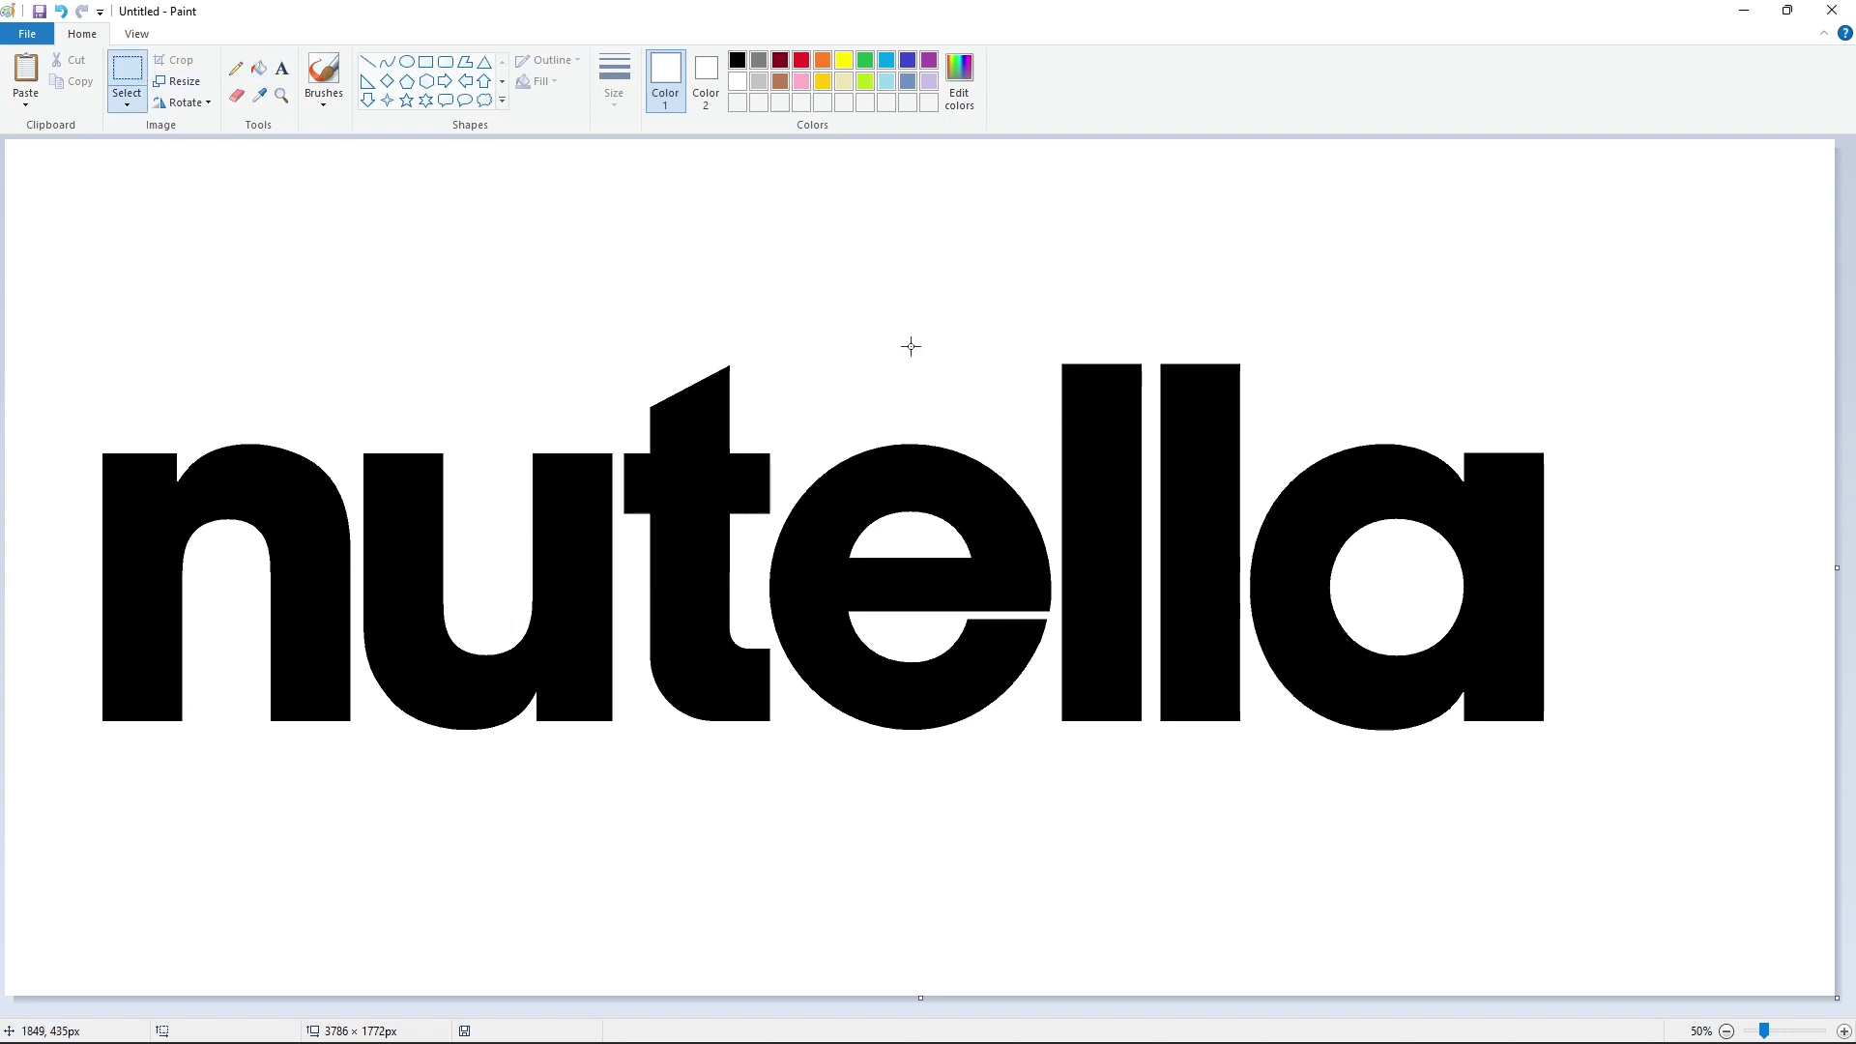
drag(982, 323, 1297, 431)
click(1391, 598)
click(1844, 1030)
drag(853, 319, 1471, 539)
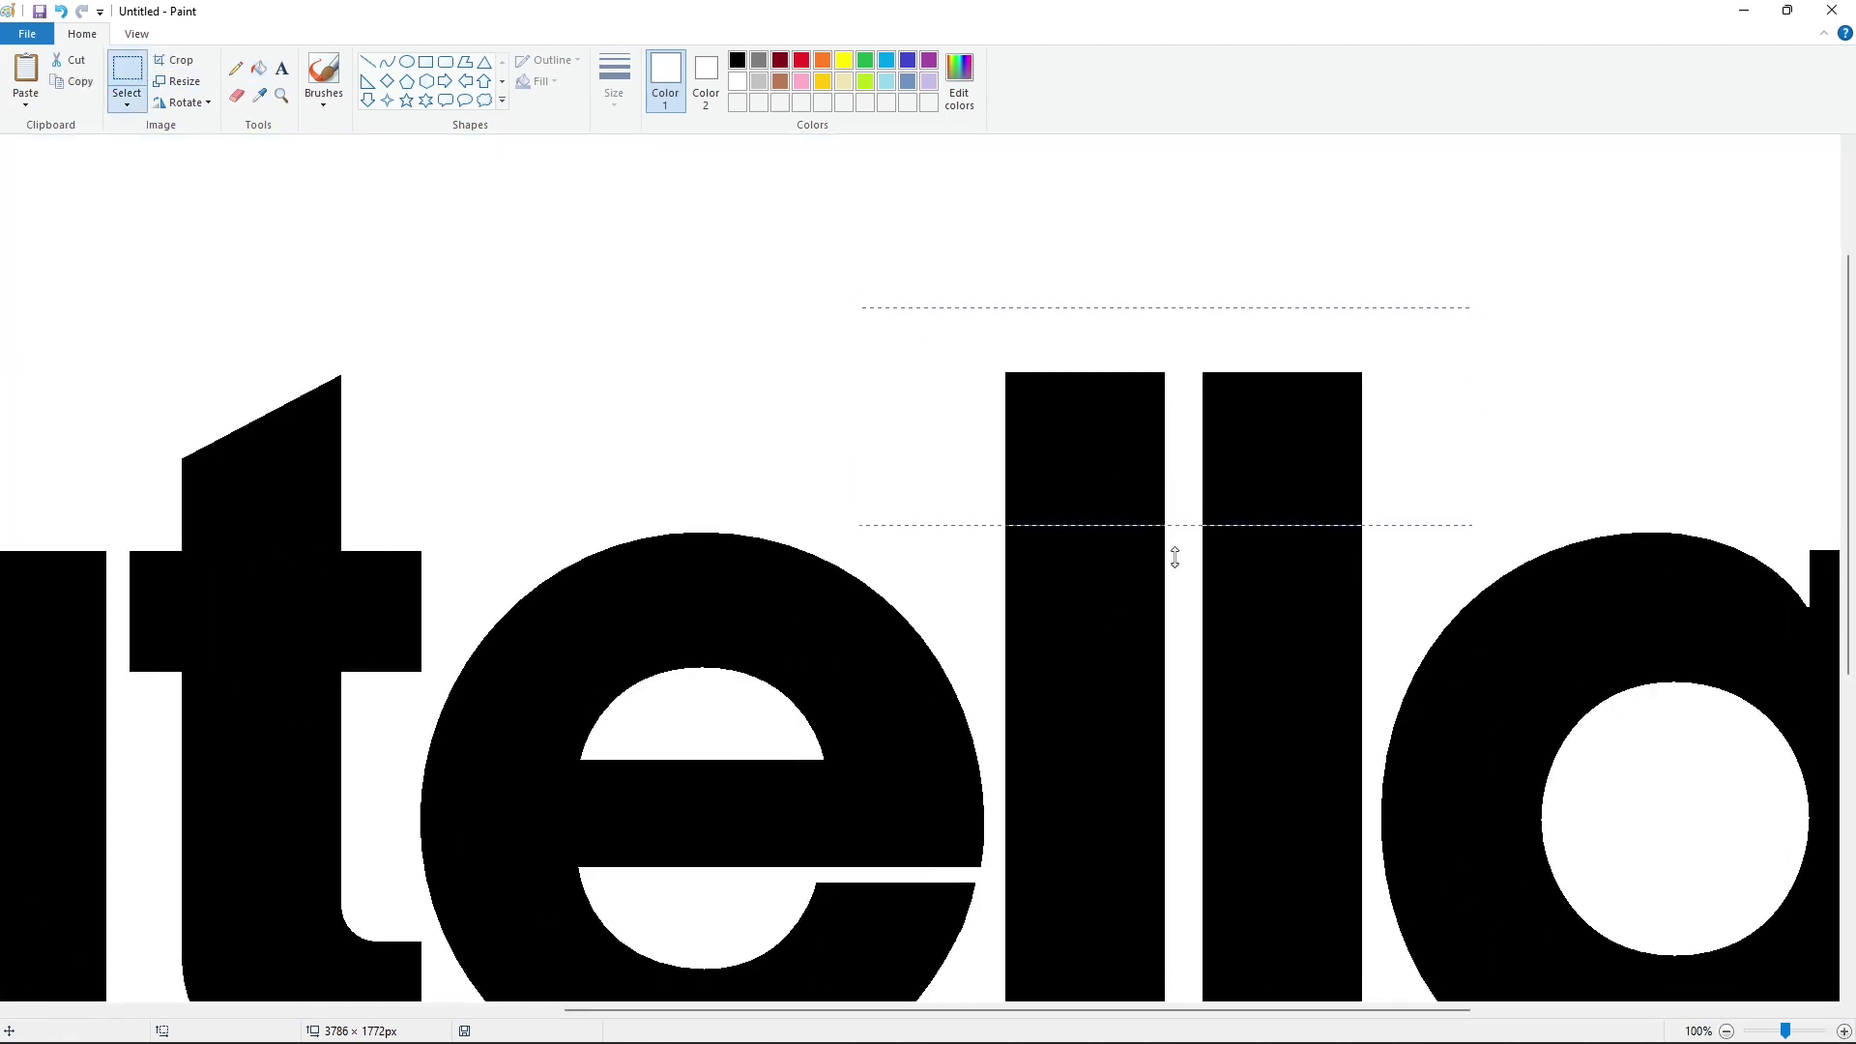
drag(1176, 557, 1173, 550)
scroll(1172, 551, down, 1)
Draw a small black circle outline, about 101 × 97 px, just above the stem of the a.
click(407, 61)
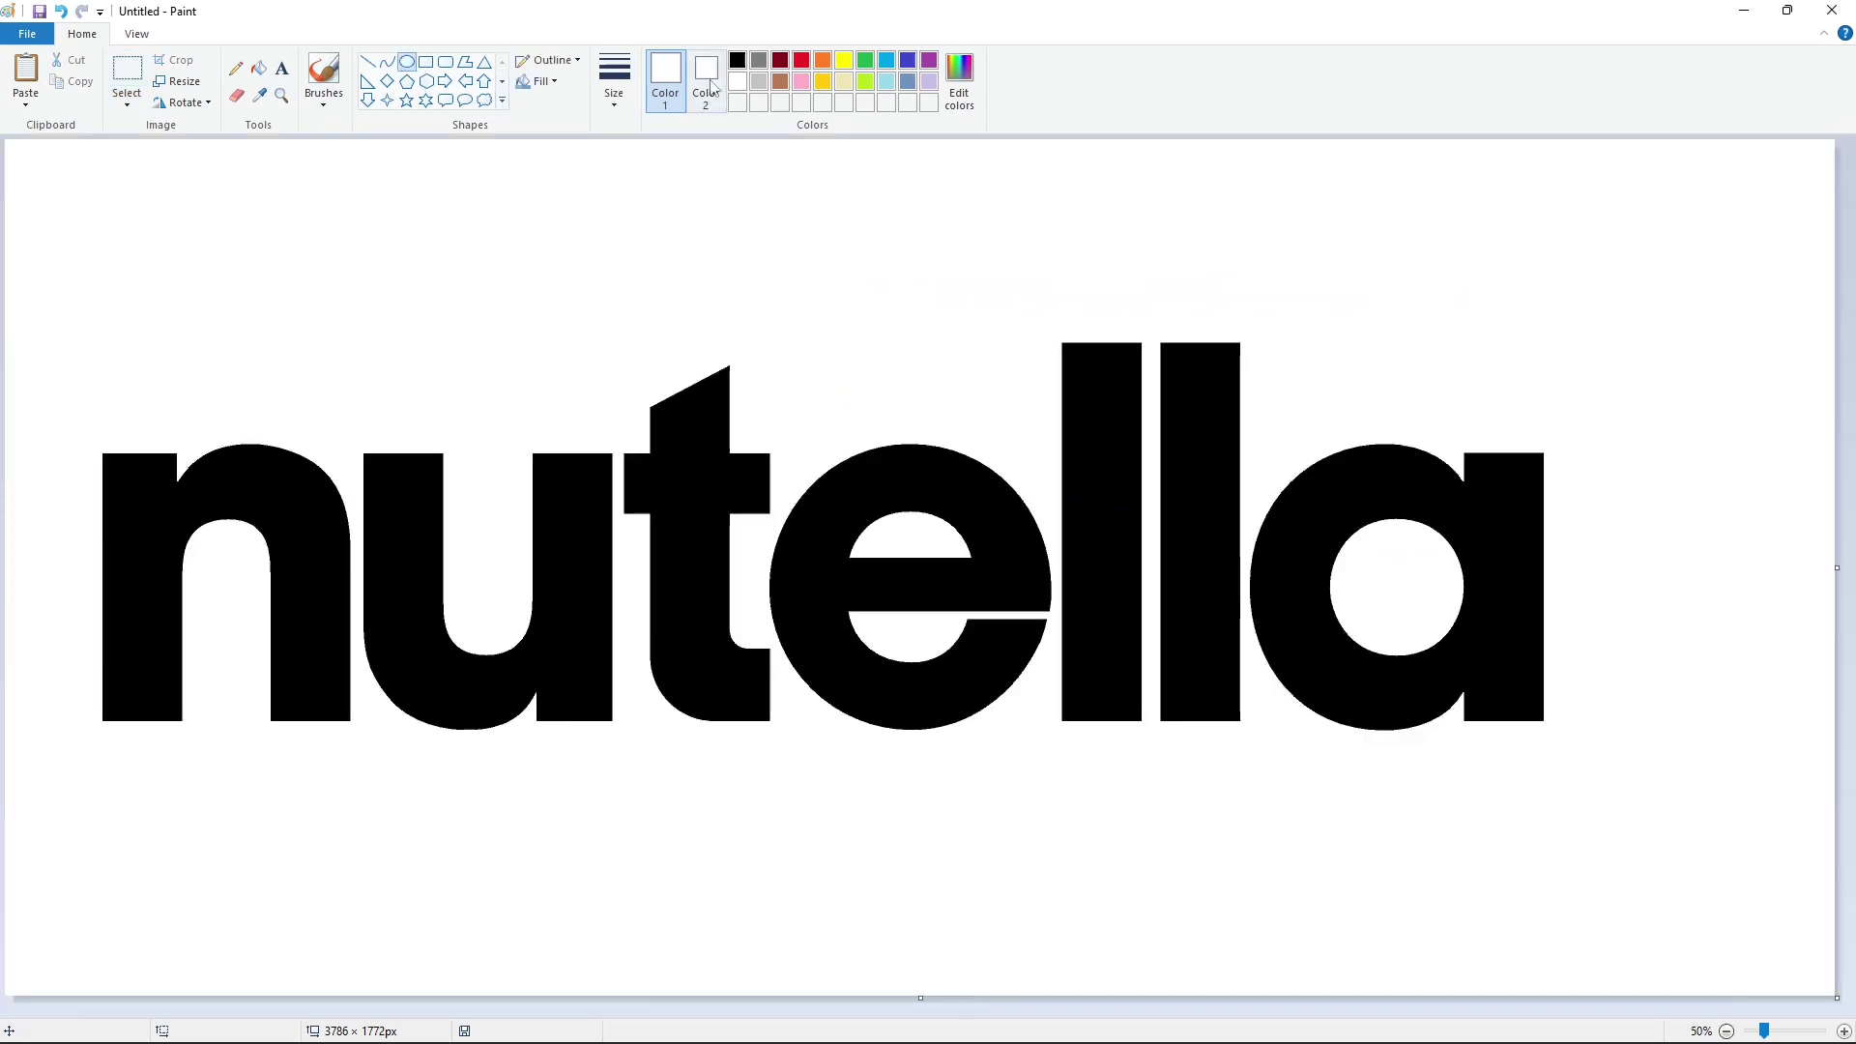
click(737, 60)
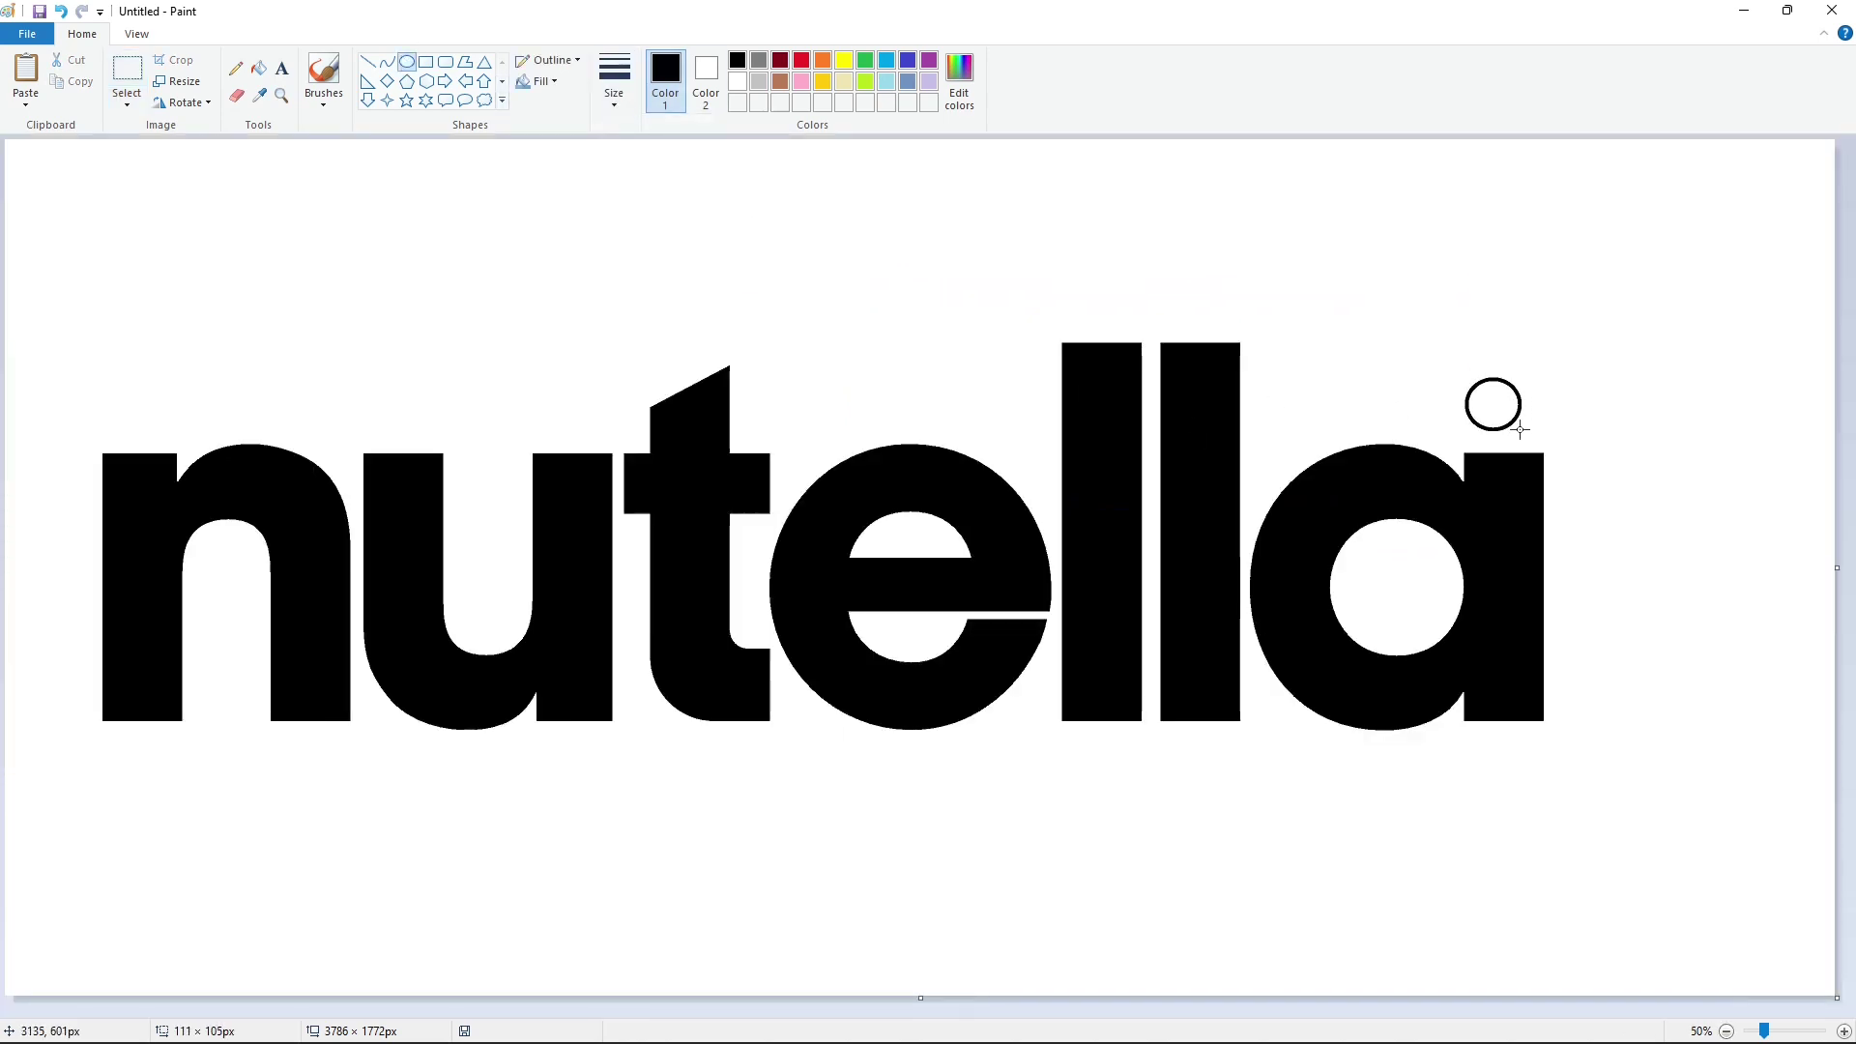
drag(1516, 426, 1527, 441)
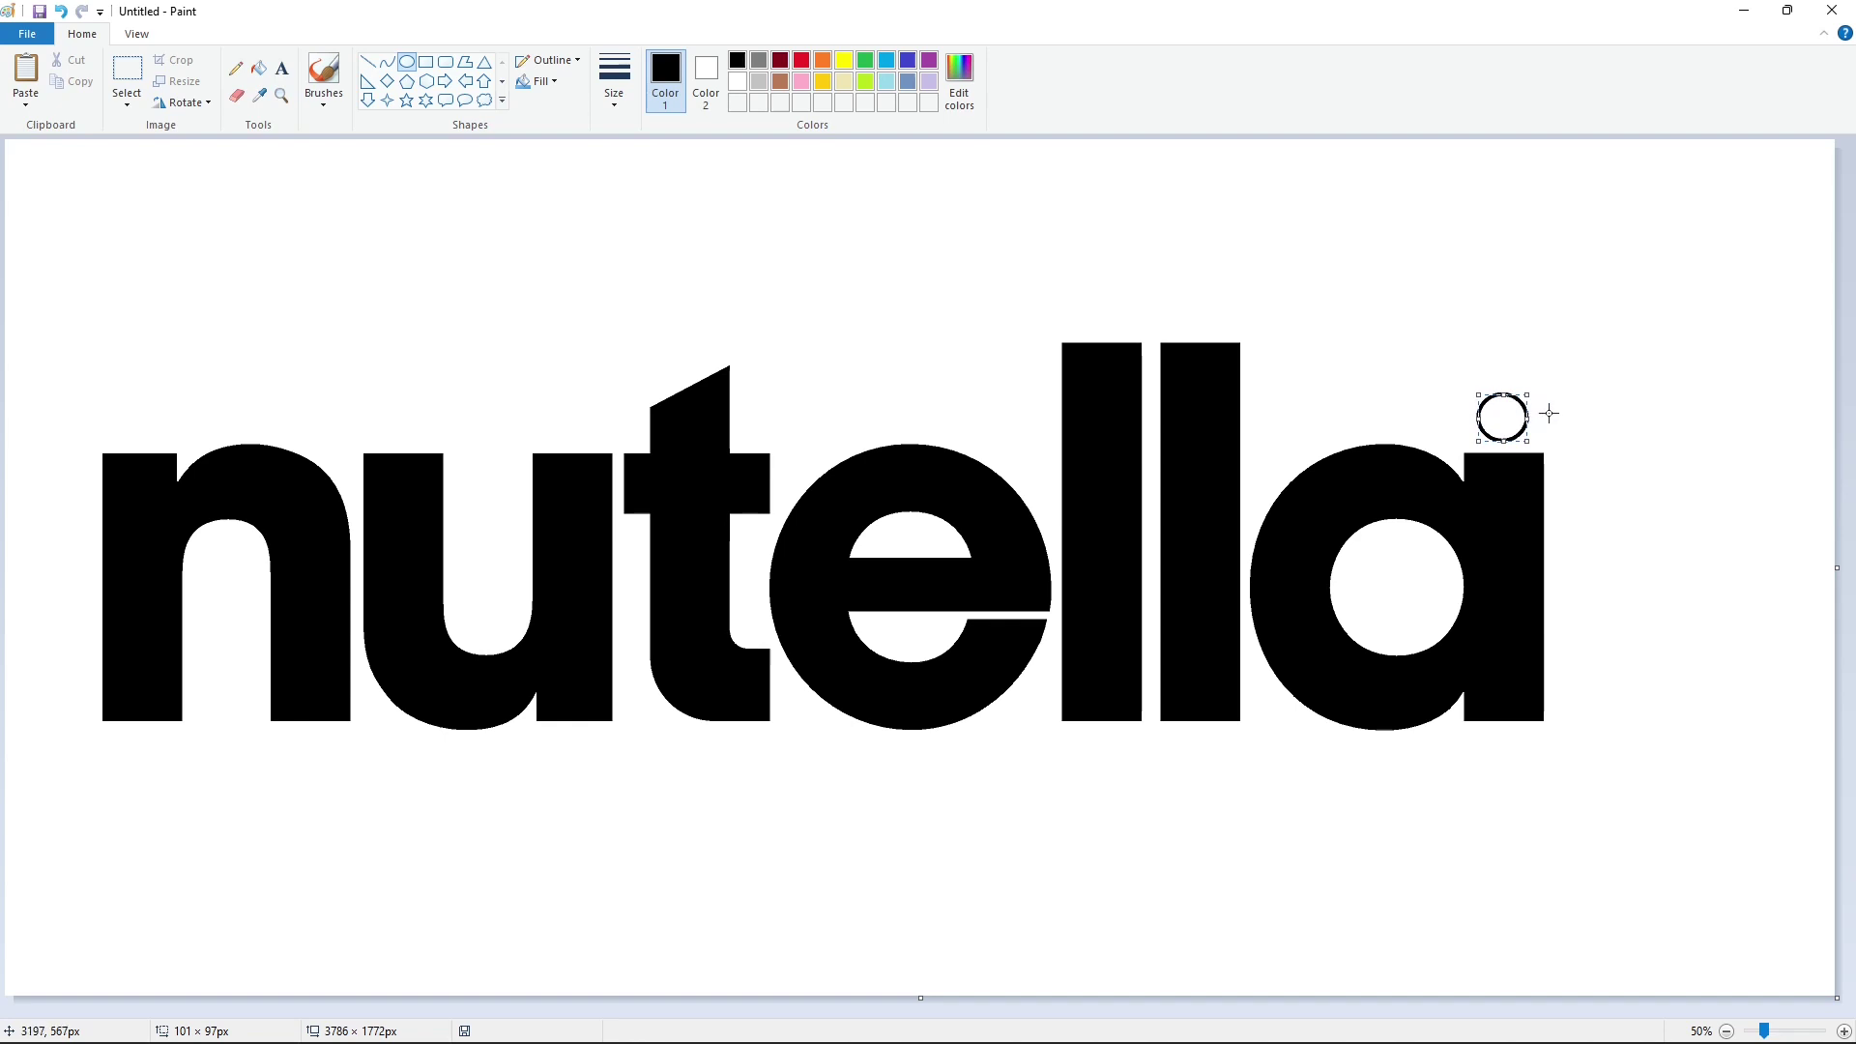
Try placing a size 50 letter R in ITC Avant Garde Gothic above the small circle.
click(1786, 1031)
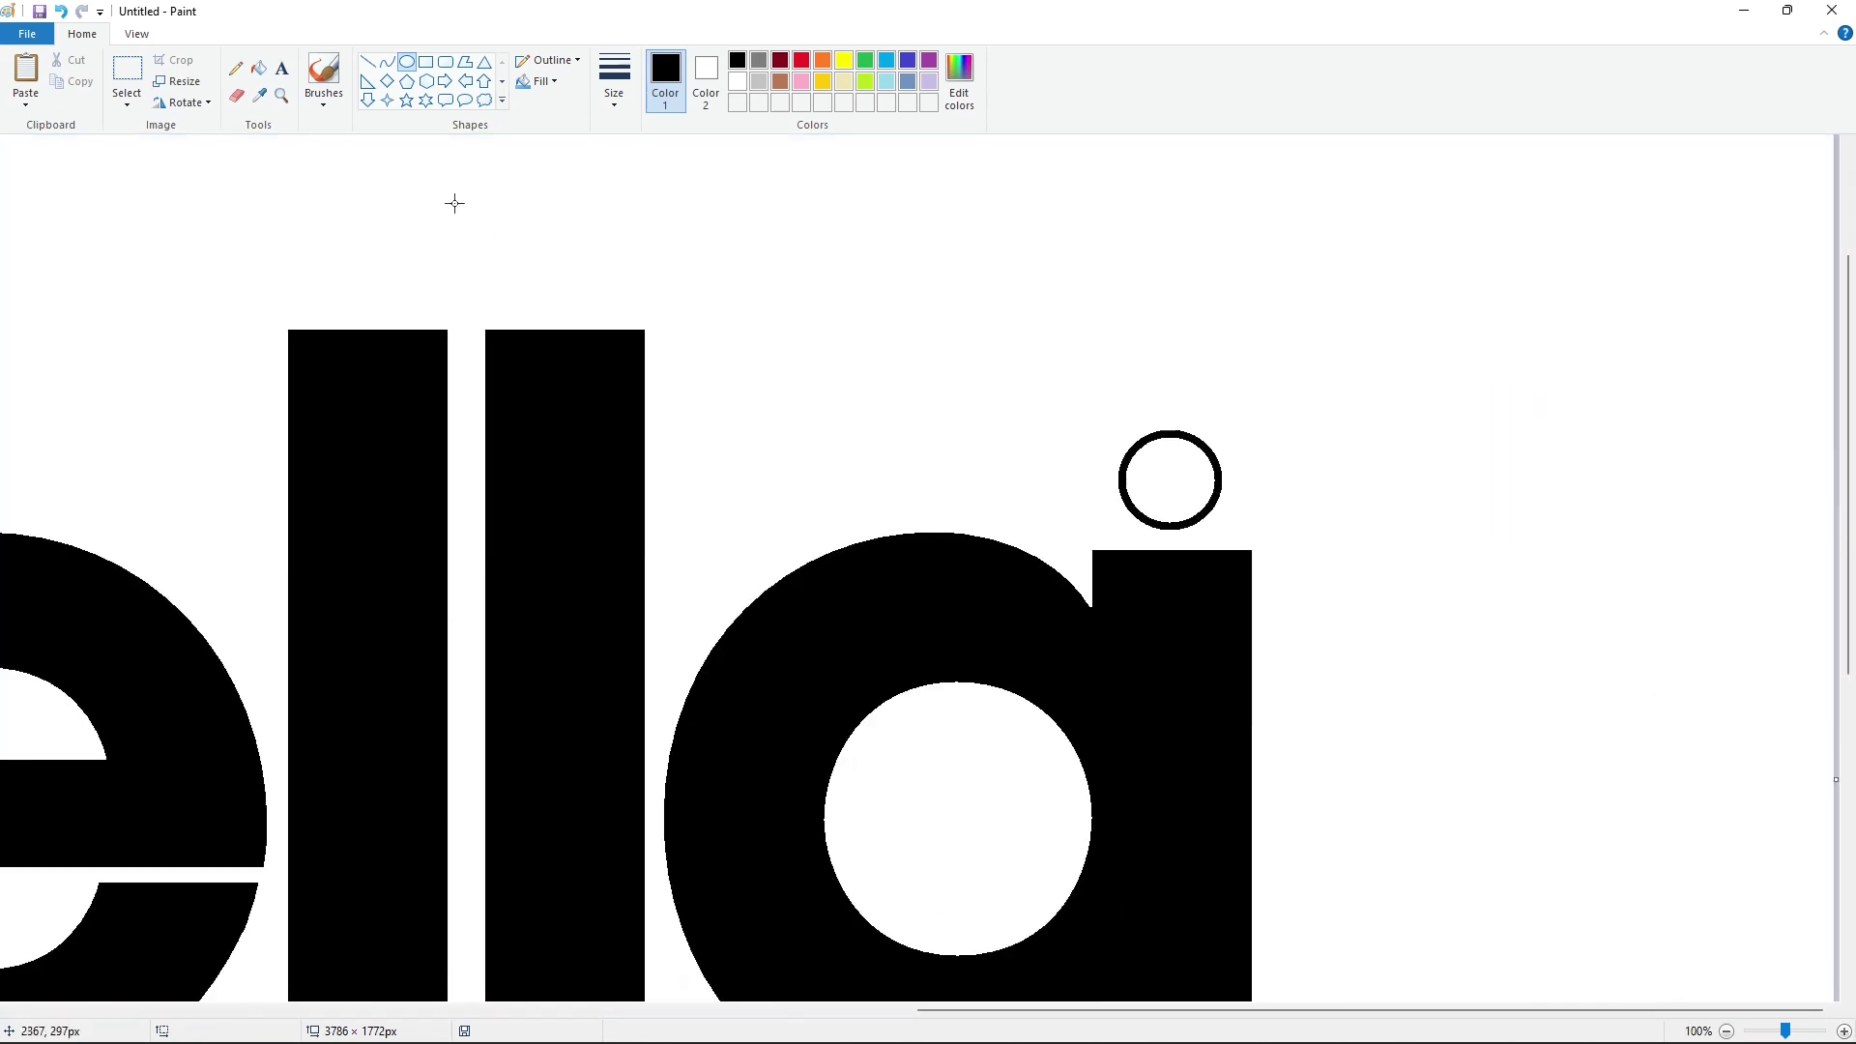
click(282, 68)
click(1093, 141)
click(142, 96)
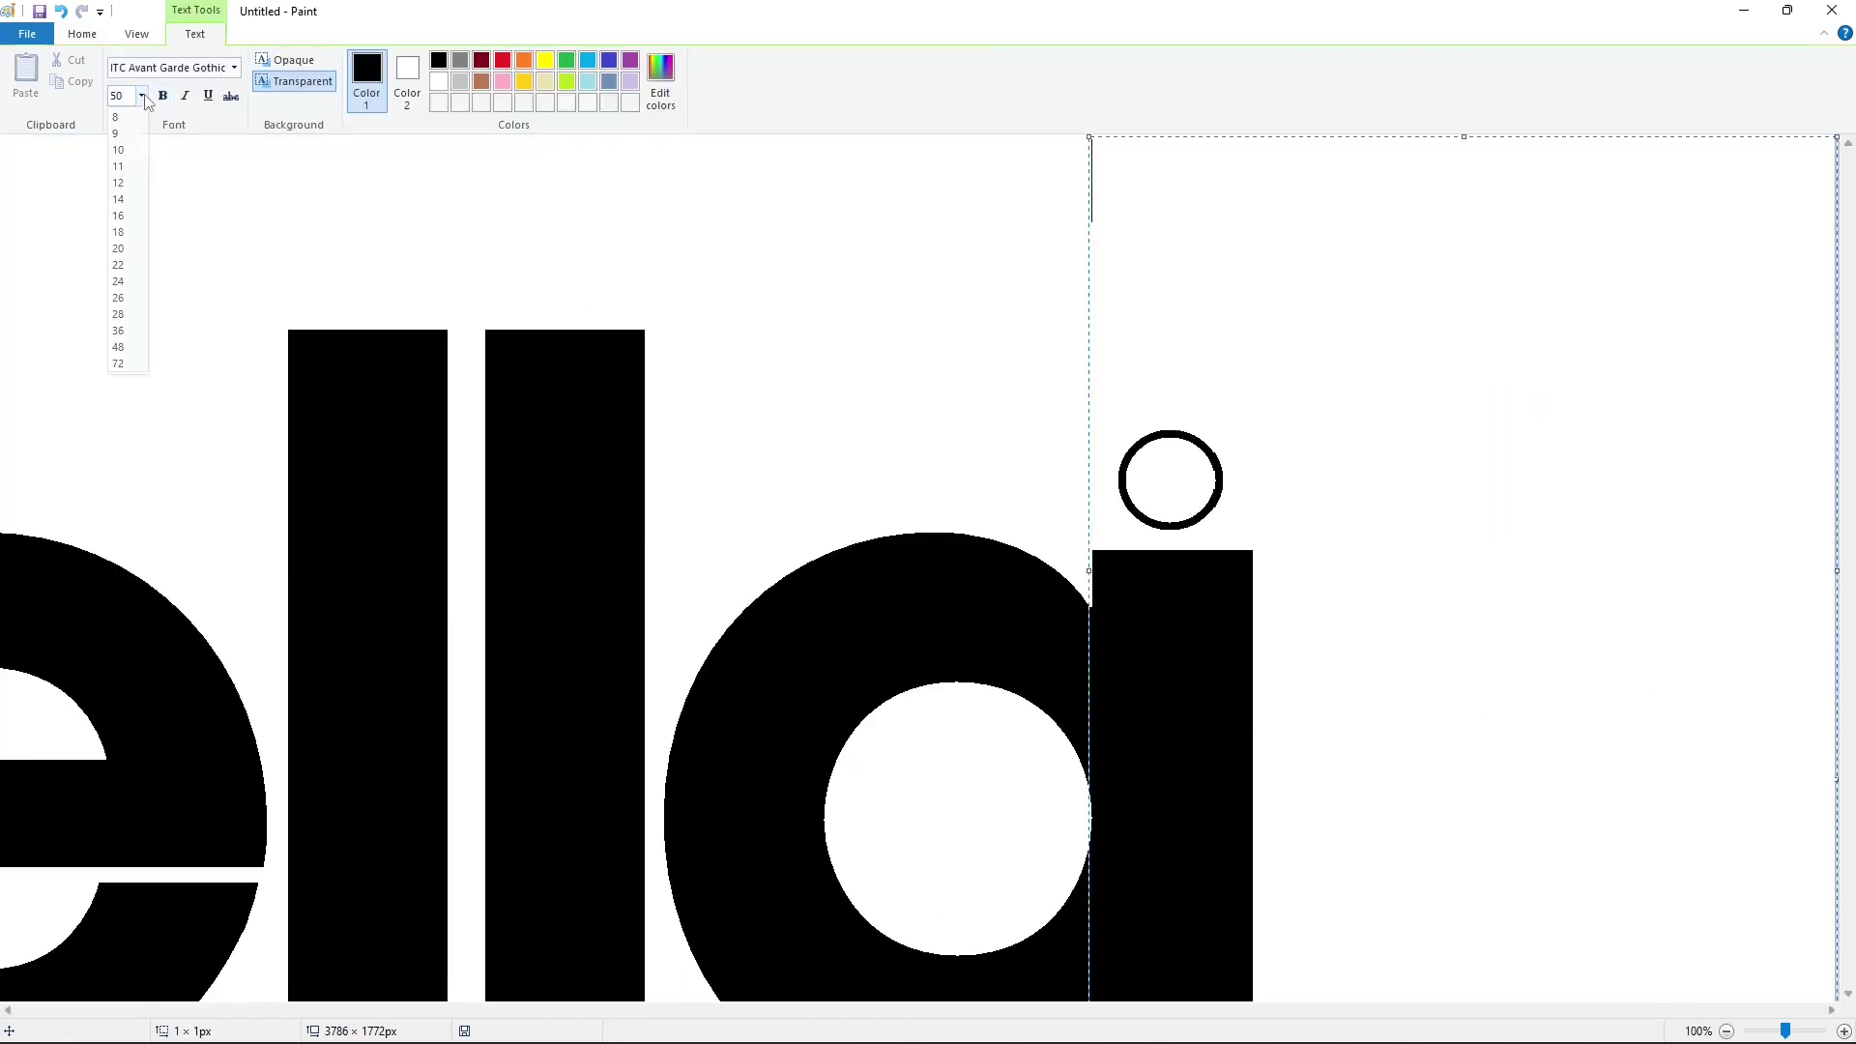
click(142, 96)
click(234, 68)
scroll(194, 387, down, 5)
click(290, 630)
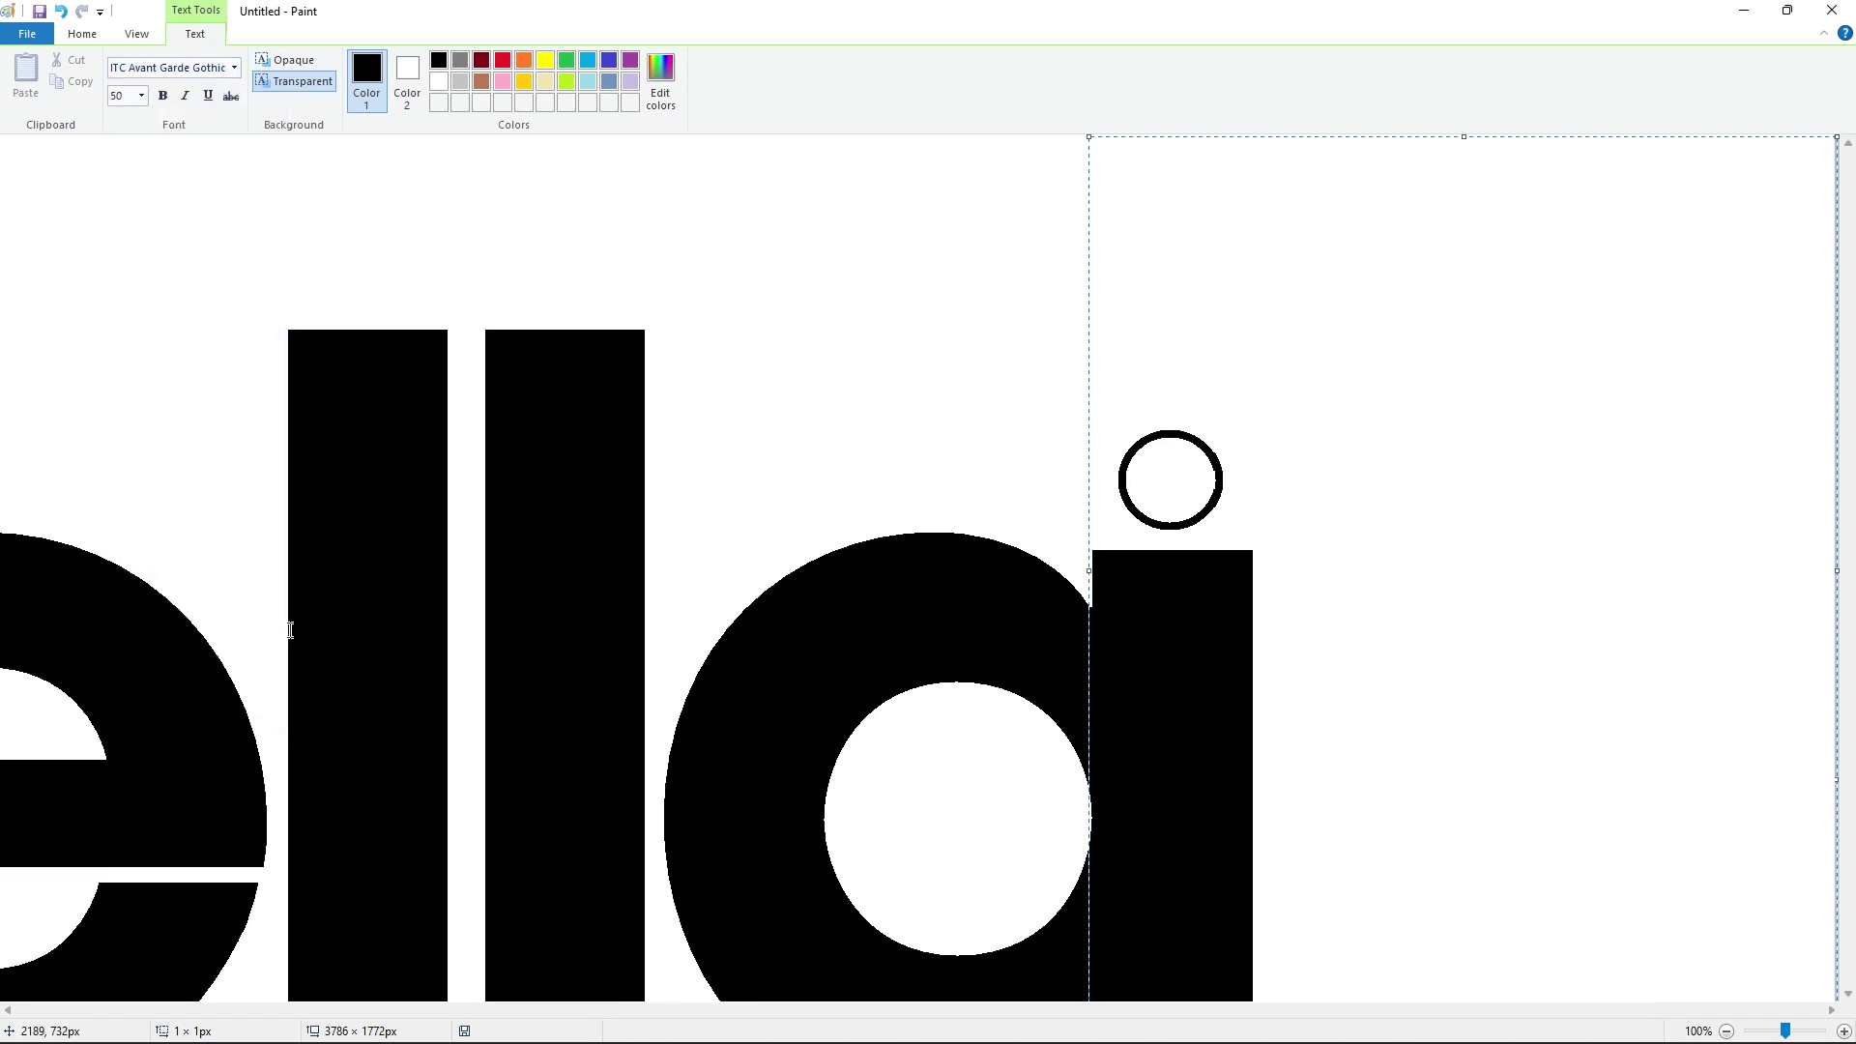
click(234, 68)
scroll(166, 464, down, 10)
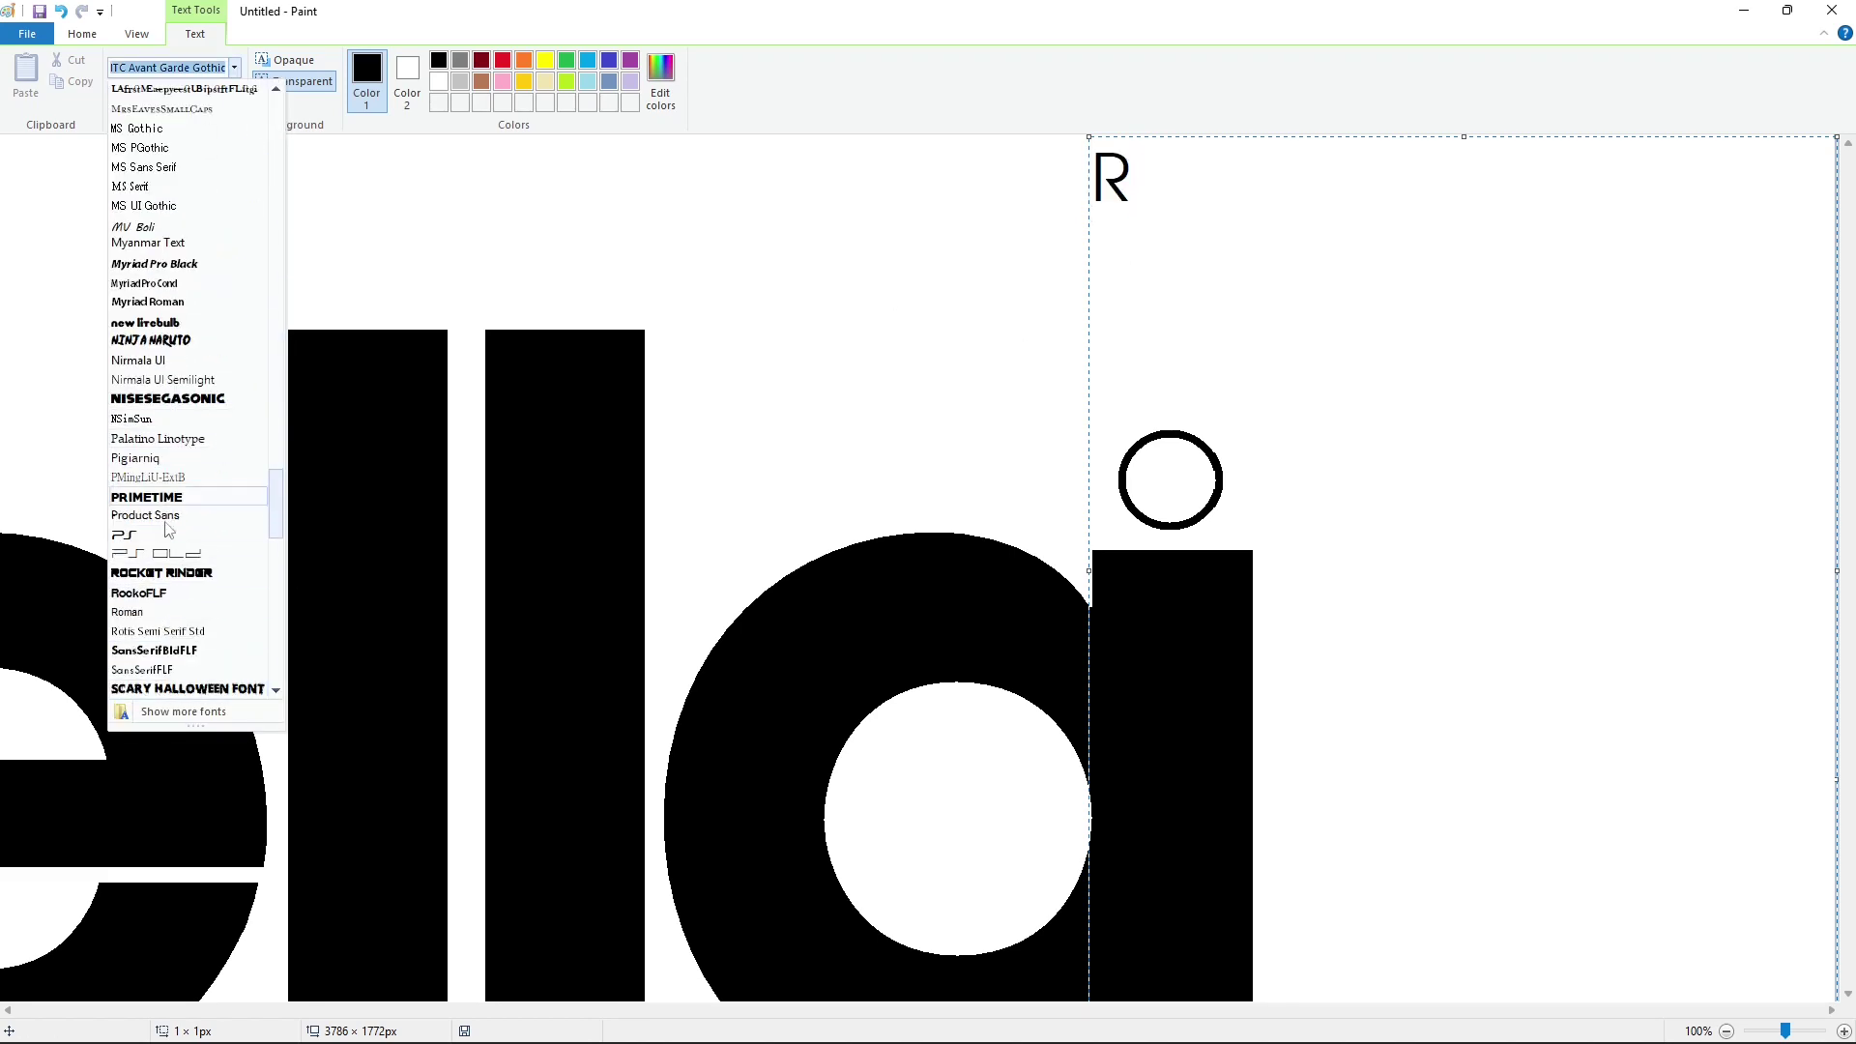
key(Escape)
click(1002, 265)
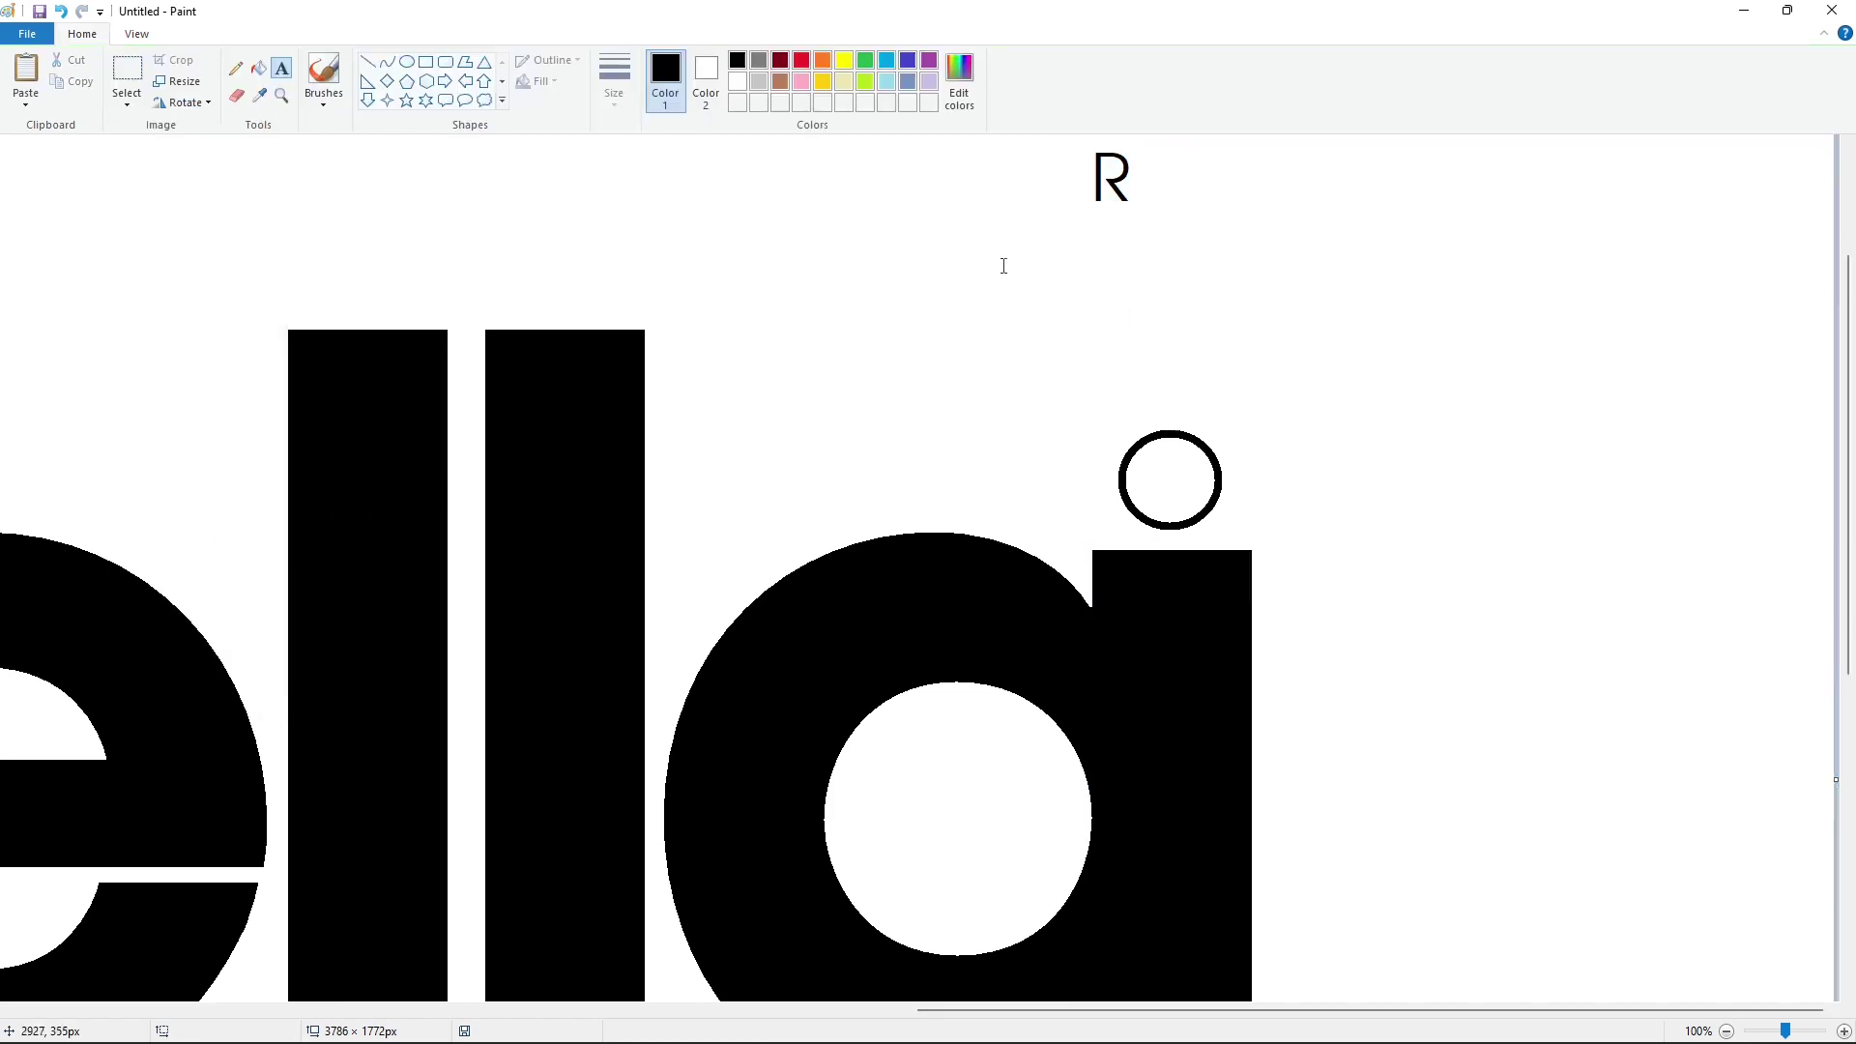
key(ctrl+z)
Add a bold letter R in Product Sans at size 60 near the small circle.
click(234, 68)
scroll(193, 484, down, 5)
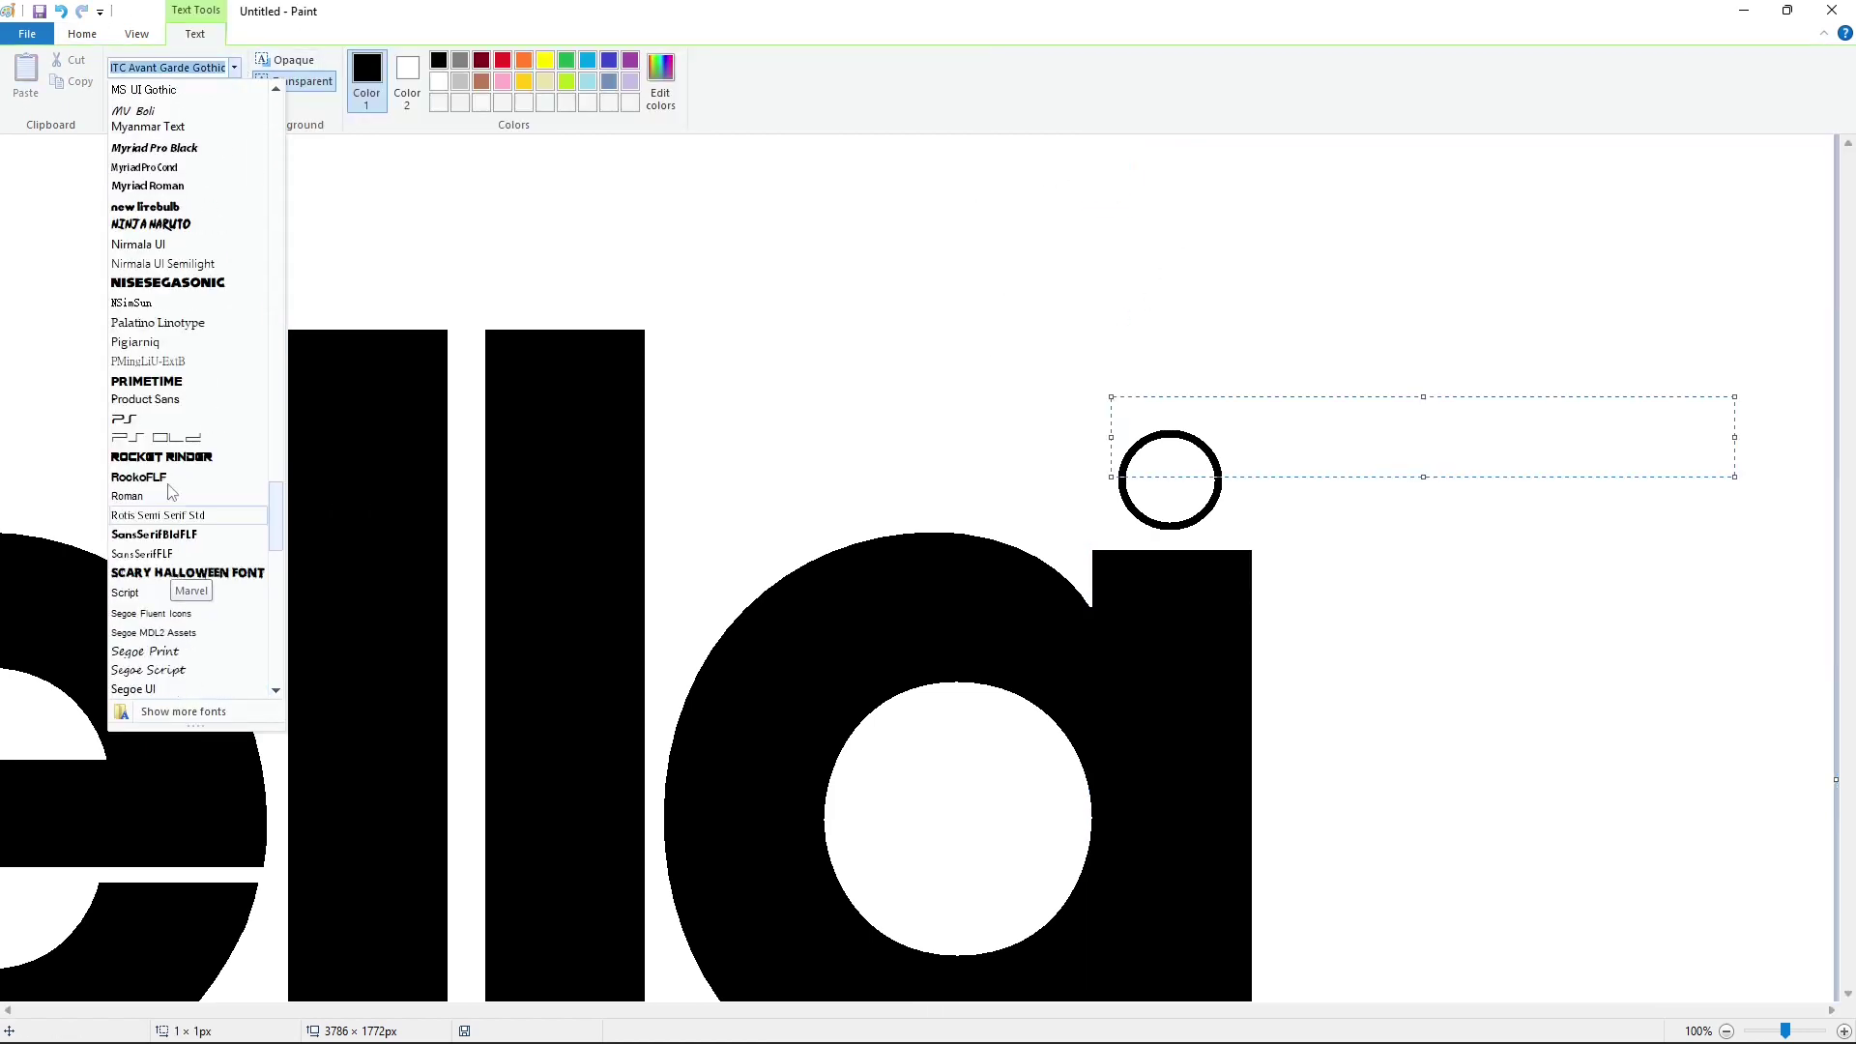
click(183, 398)
drag(1112, 397, 1192, 483)
click(118, 96)
text(60)
key(Return)
click(1258, 468)
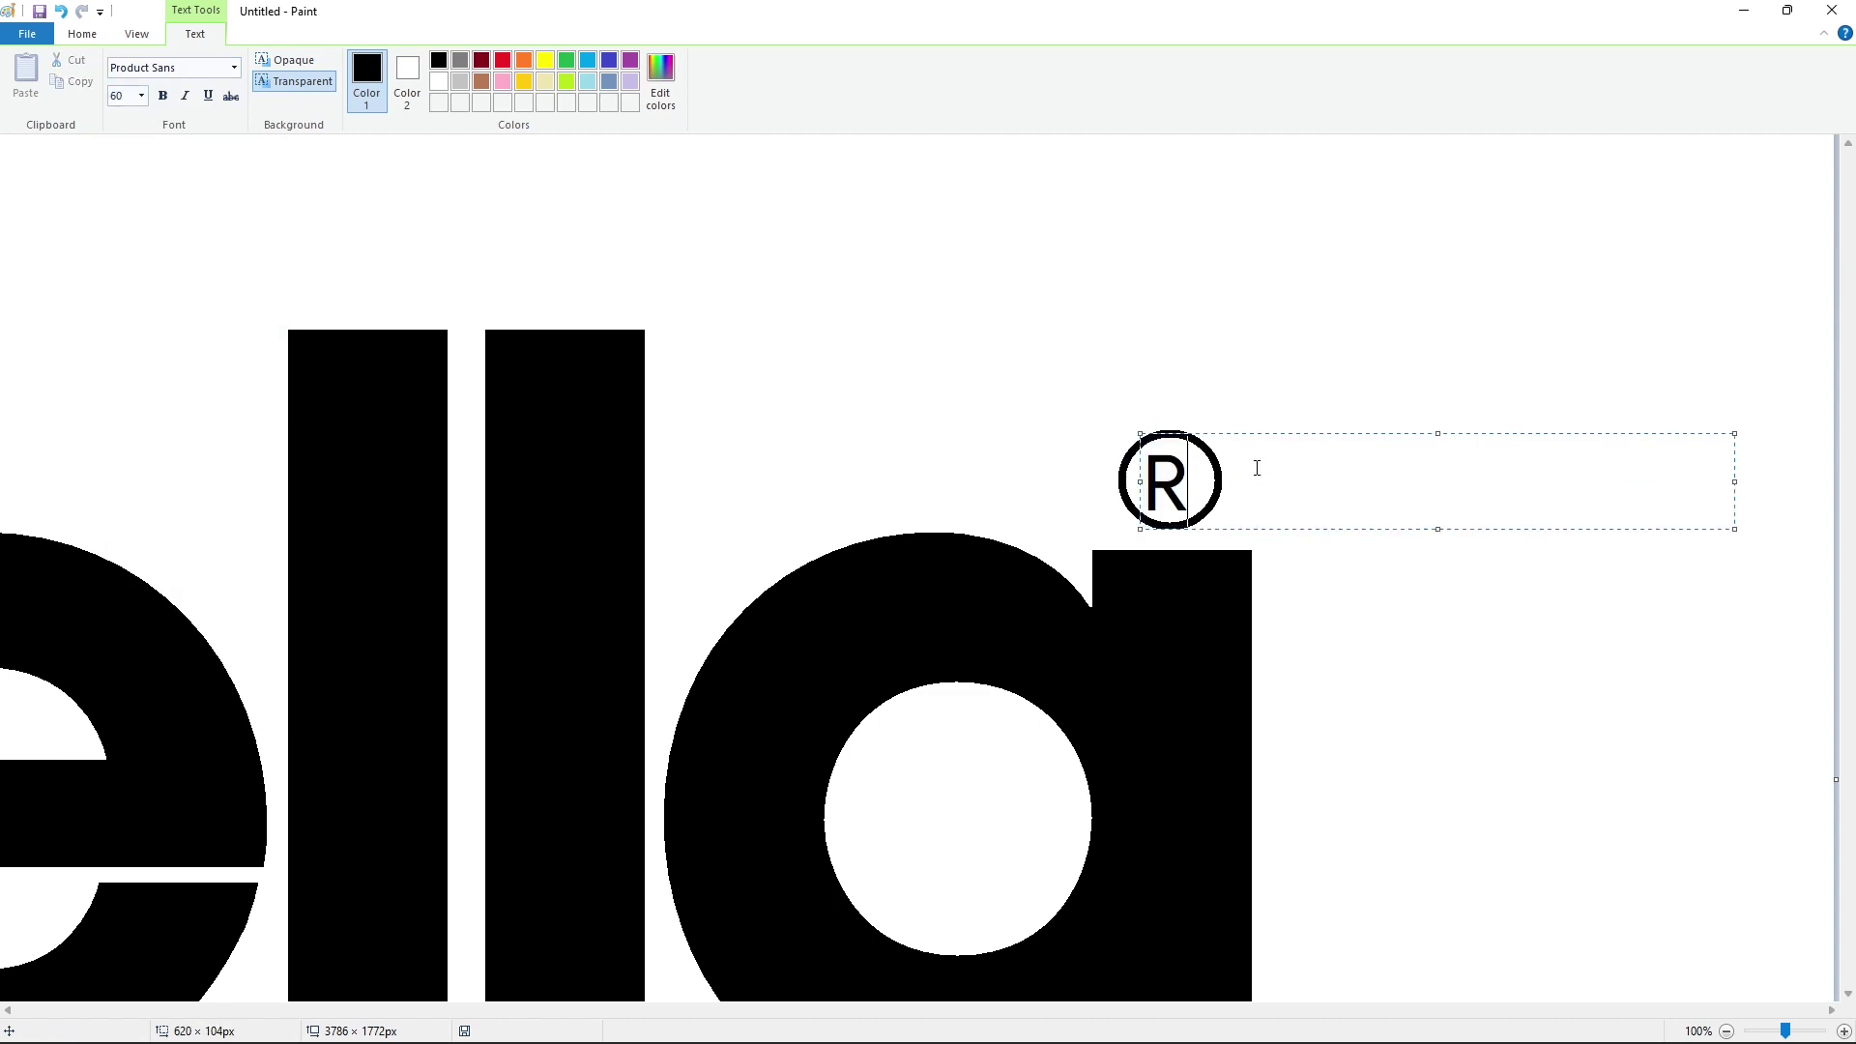
key(ctrl+a)
key(ctrl+b)
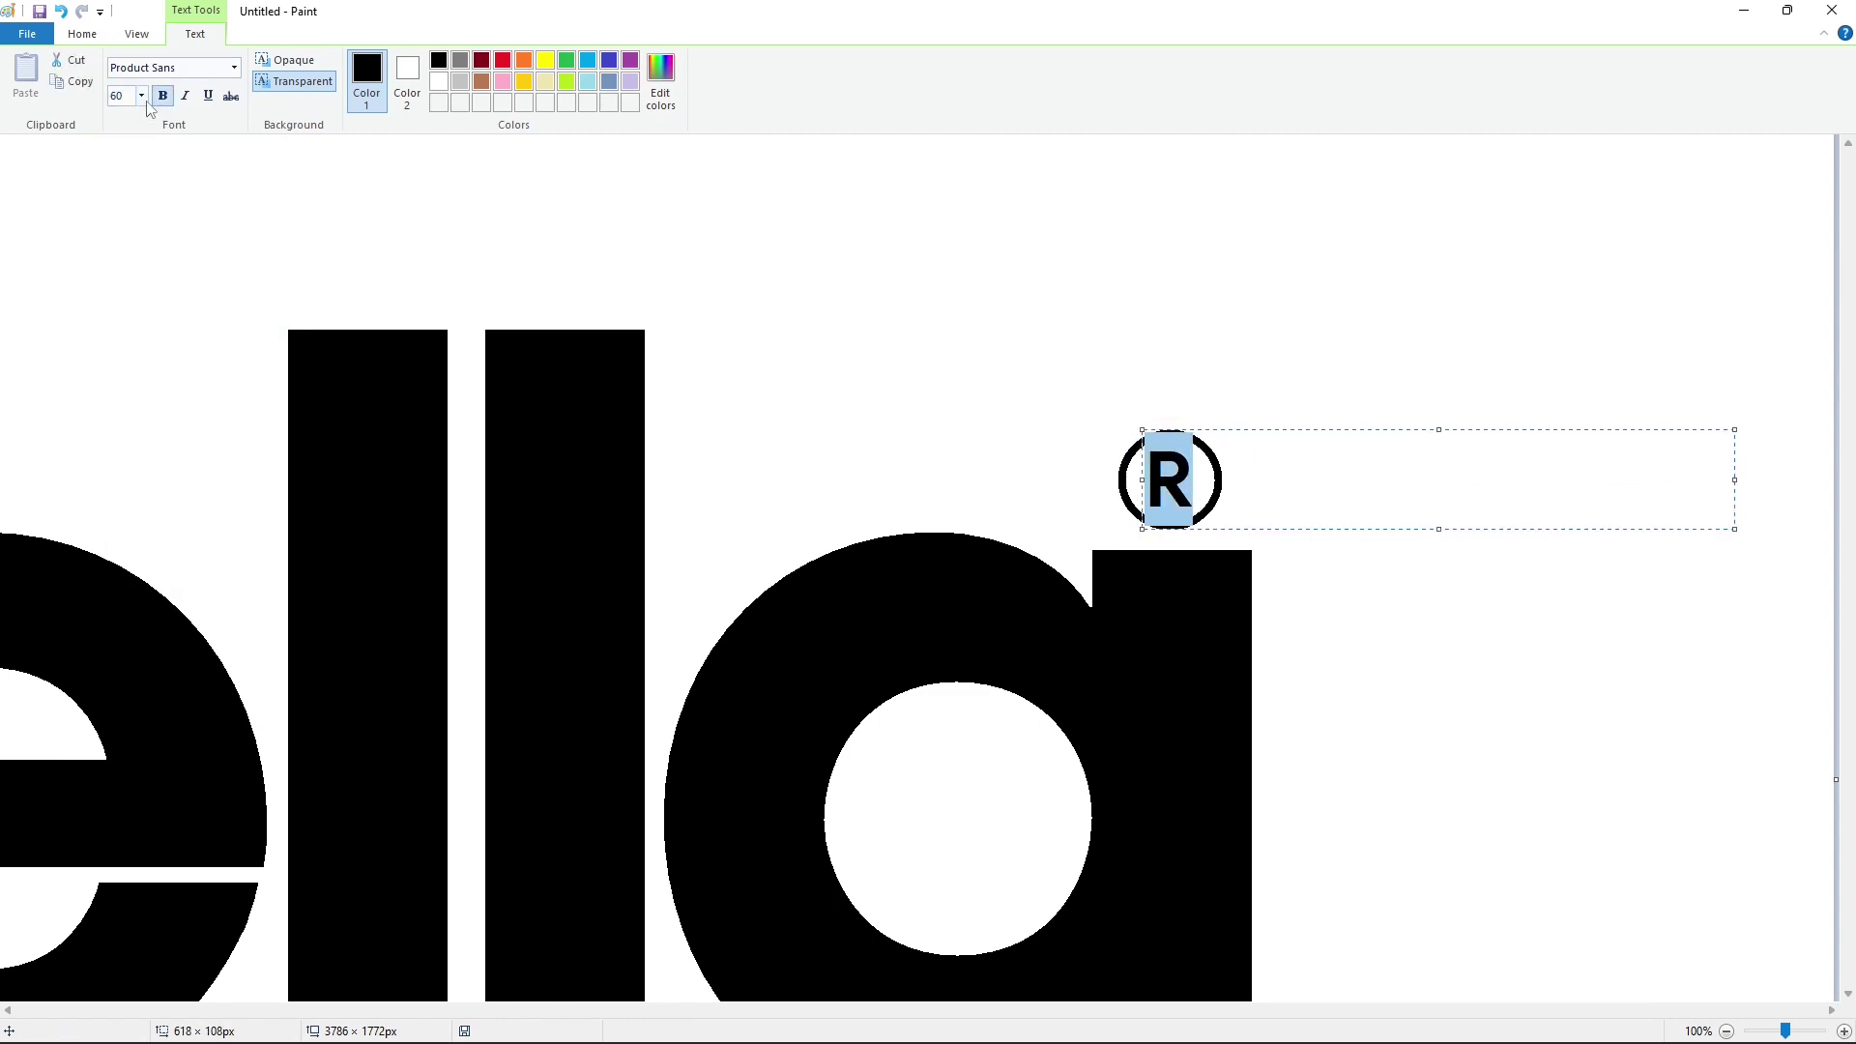
Cut out the letter R and paste it centred inside the small circle.
mouse_move(1147, 426)
mouse_down()
mouse_move(1048, 301)
mouse_move(1178, 409)
mouse_up()
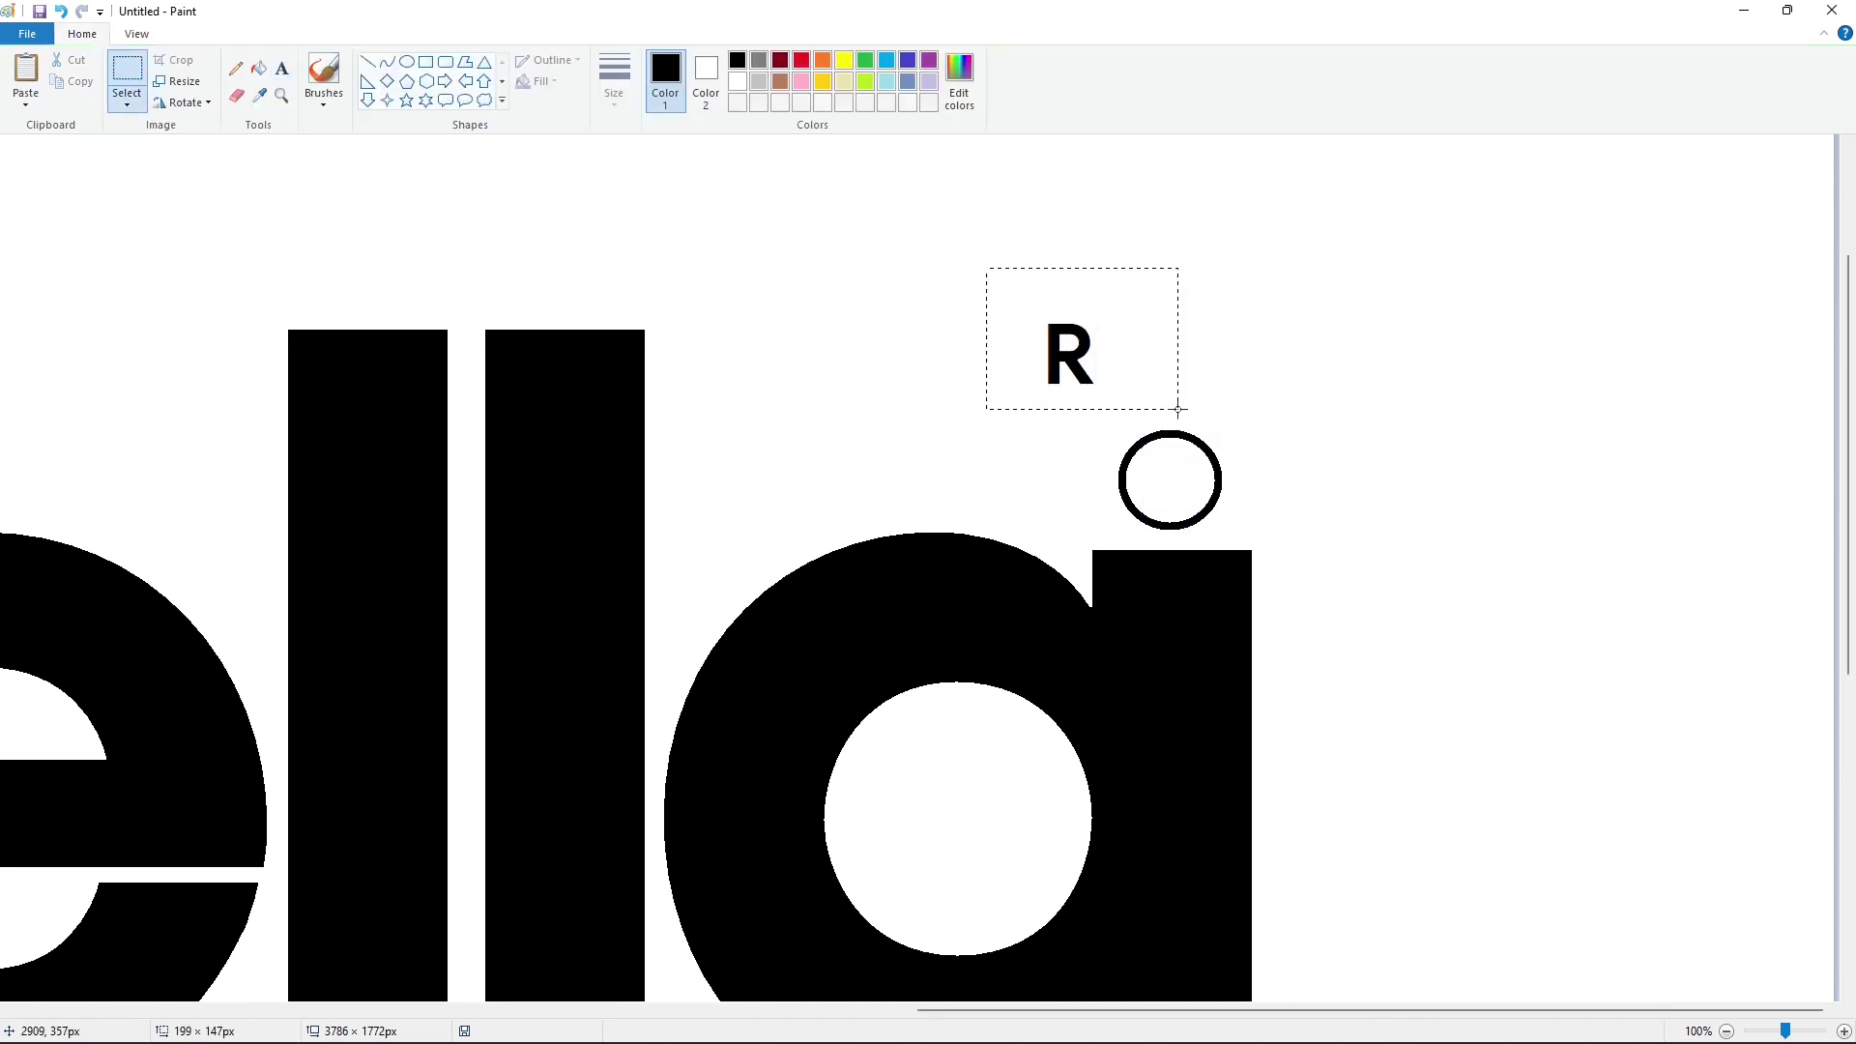
key(ctrl+x)
key(ctrl+v)
drag(90, 224, 1175, 481)
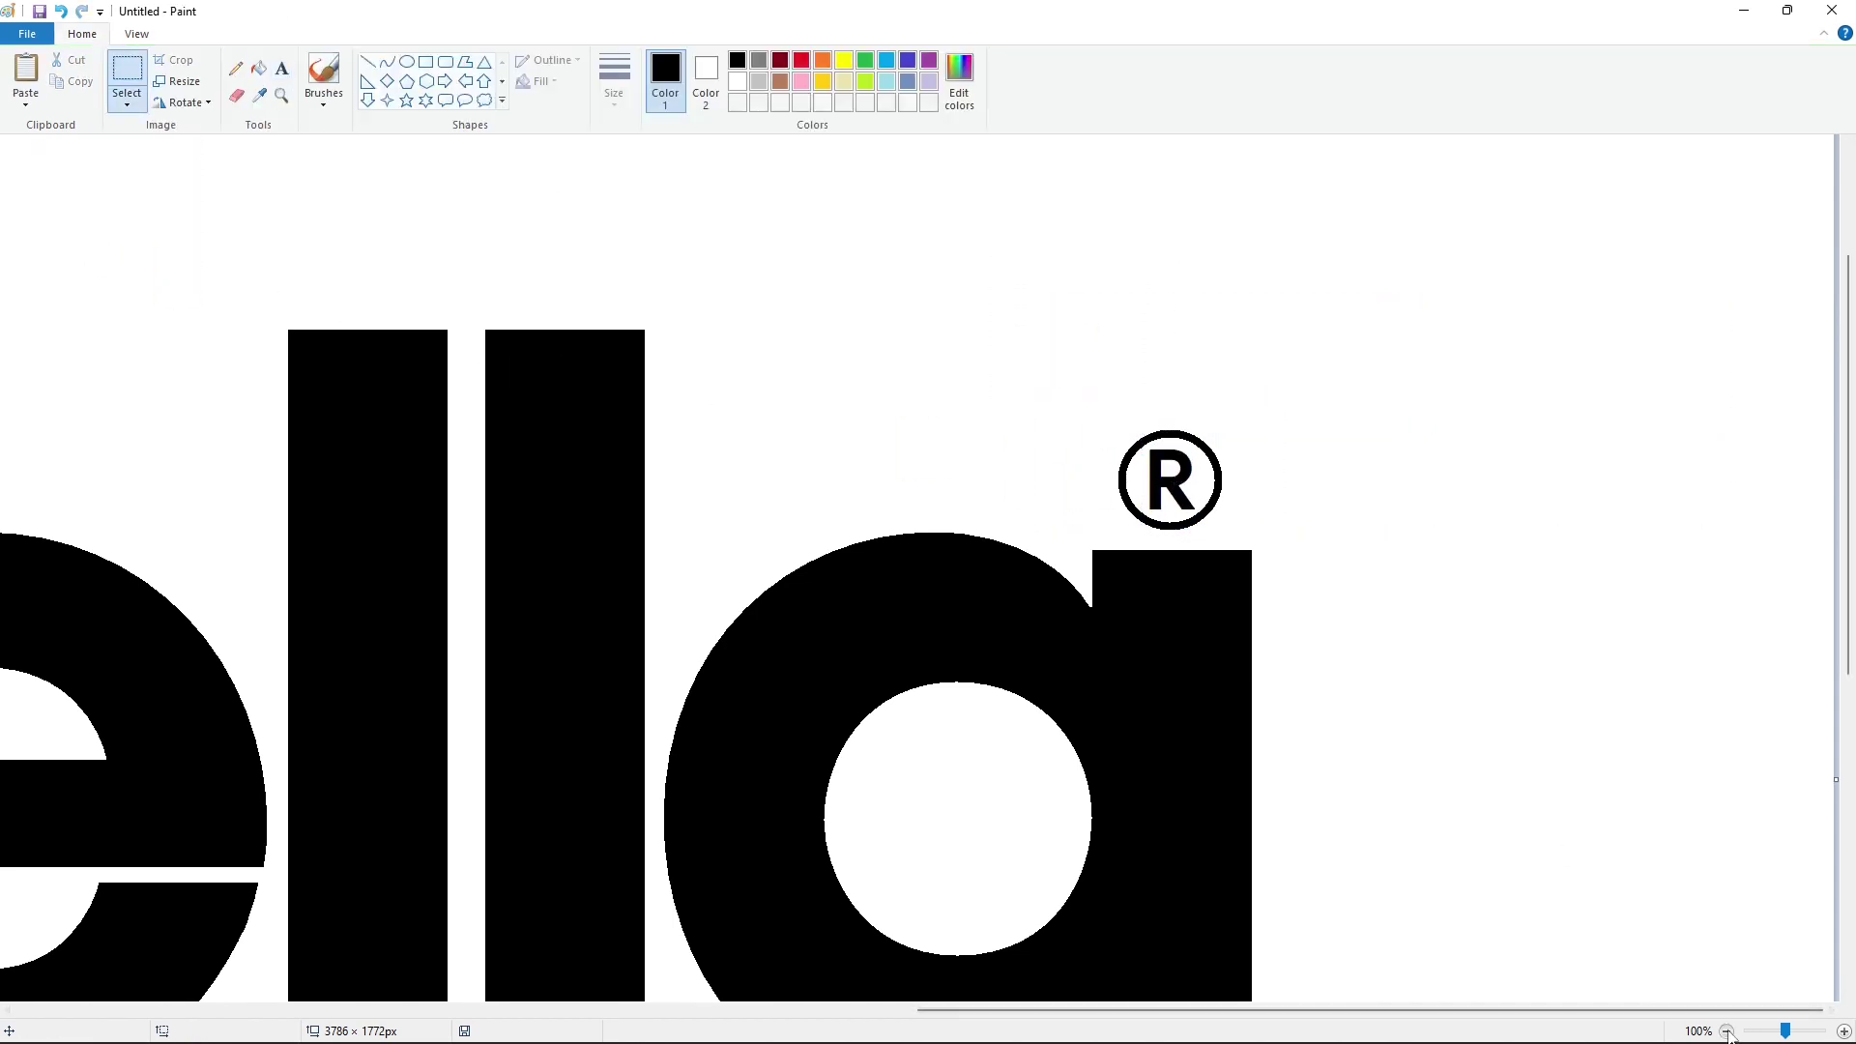
Move the whole logo to the middle of the canvas.
click(1727, 1031)
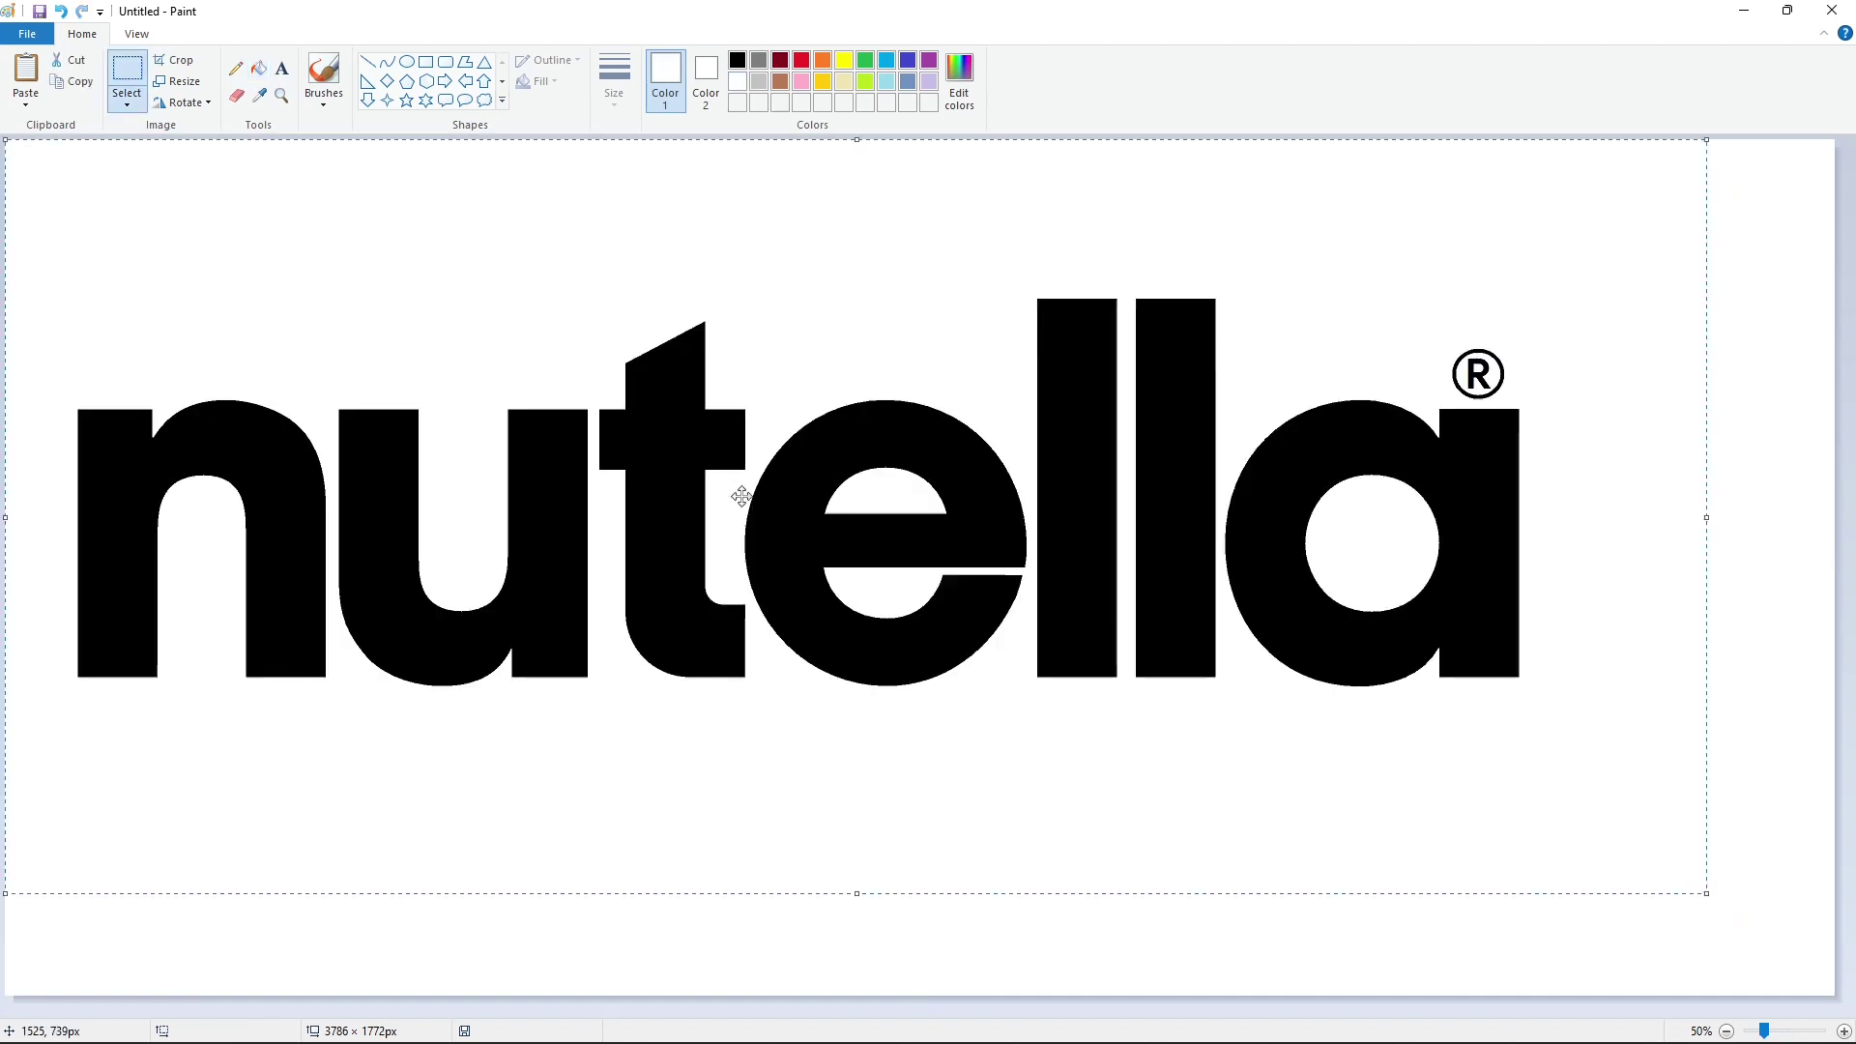
drag(738, 493, 852, 517)
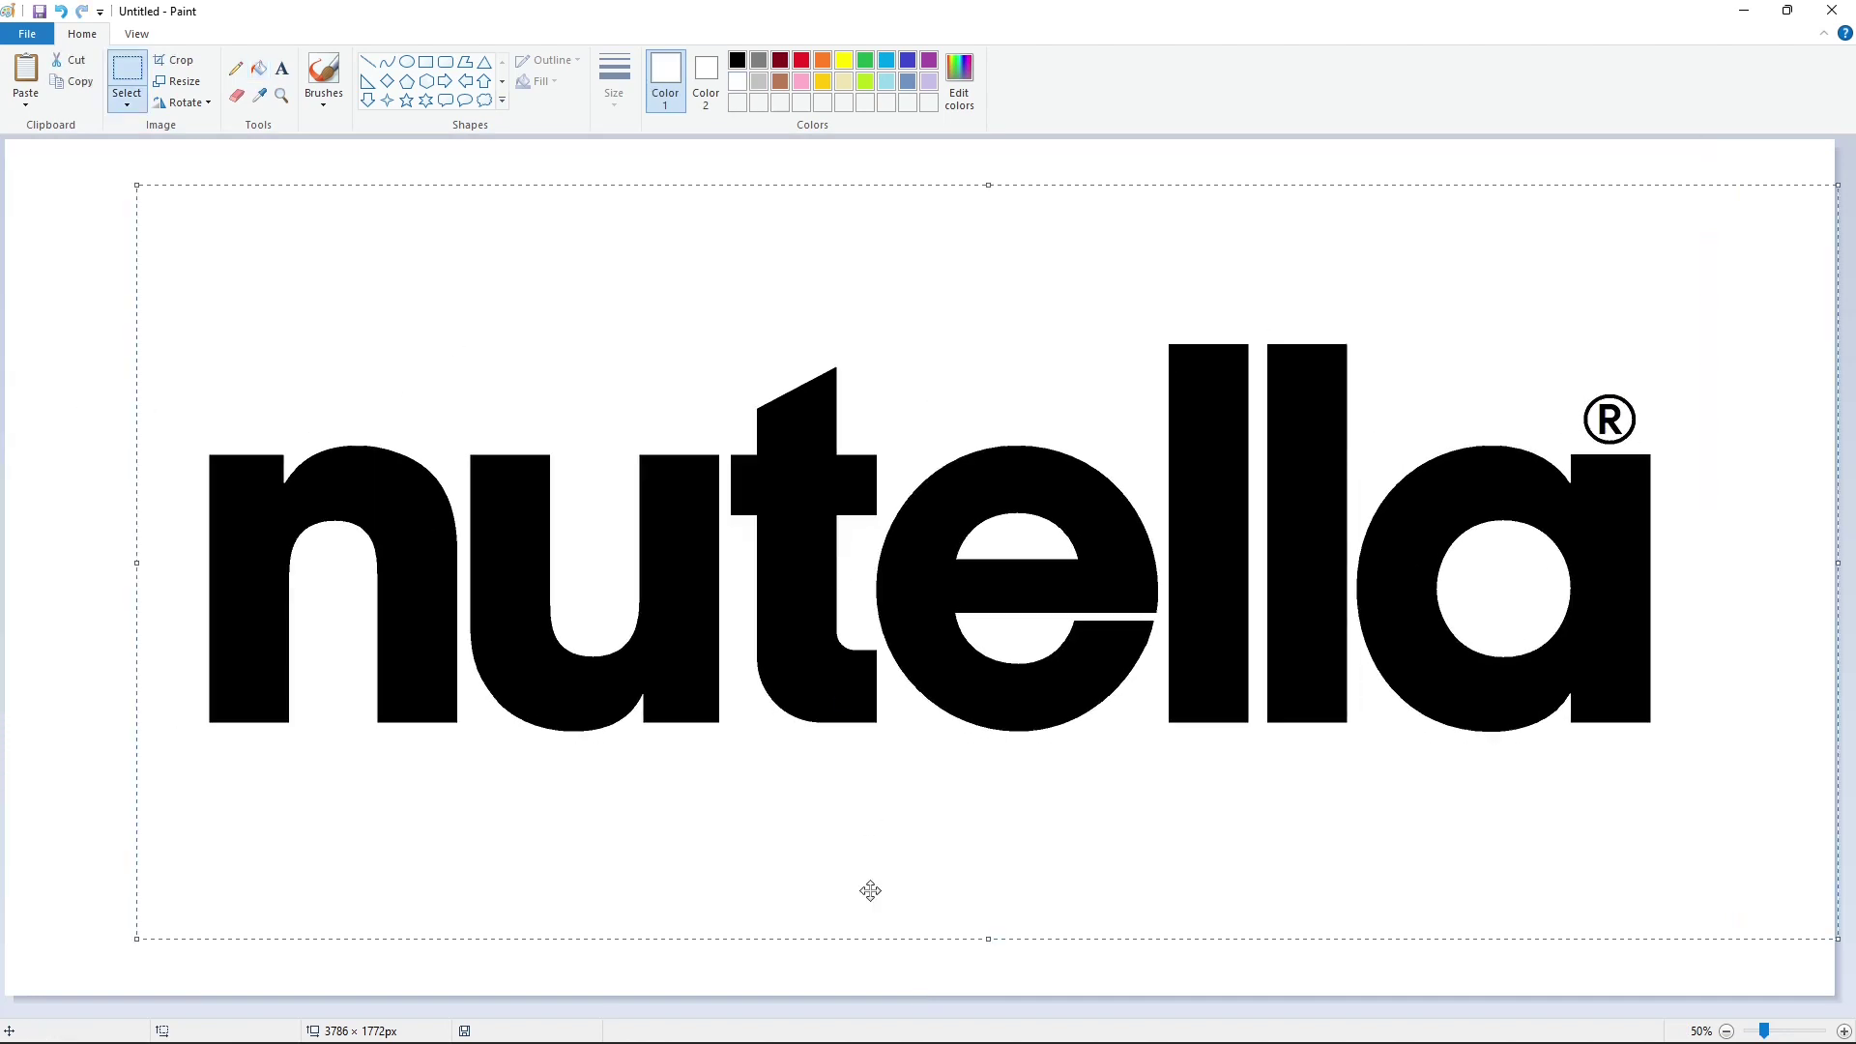
Fill the letters u, t, e, both l's and the a with red.
click(260, 70)
click(527, 544)
click(782, 556)
click(899, 582)
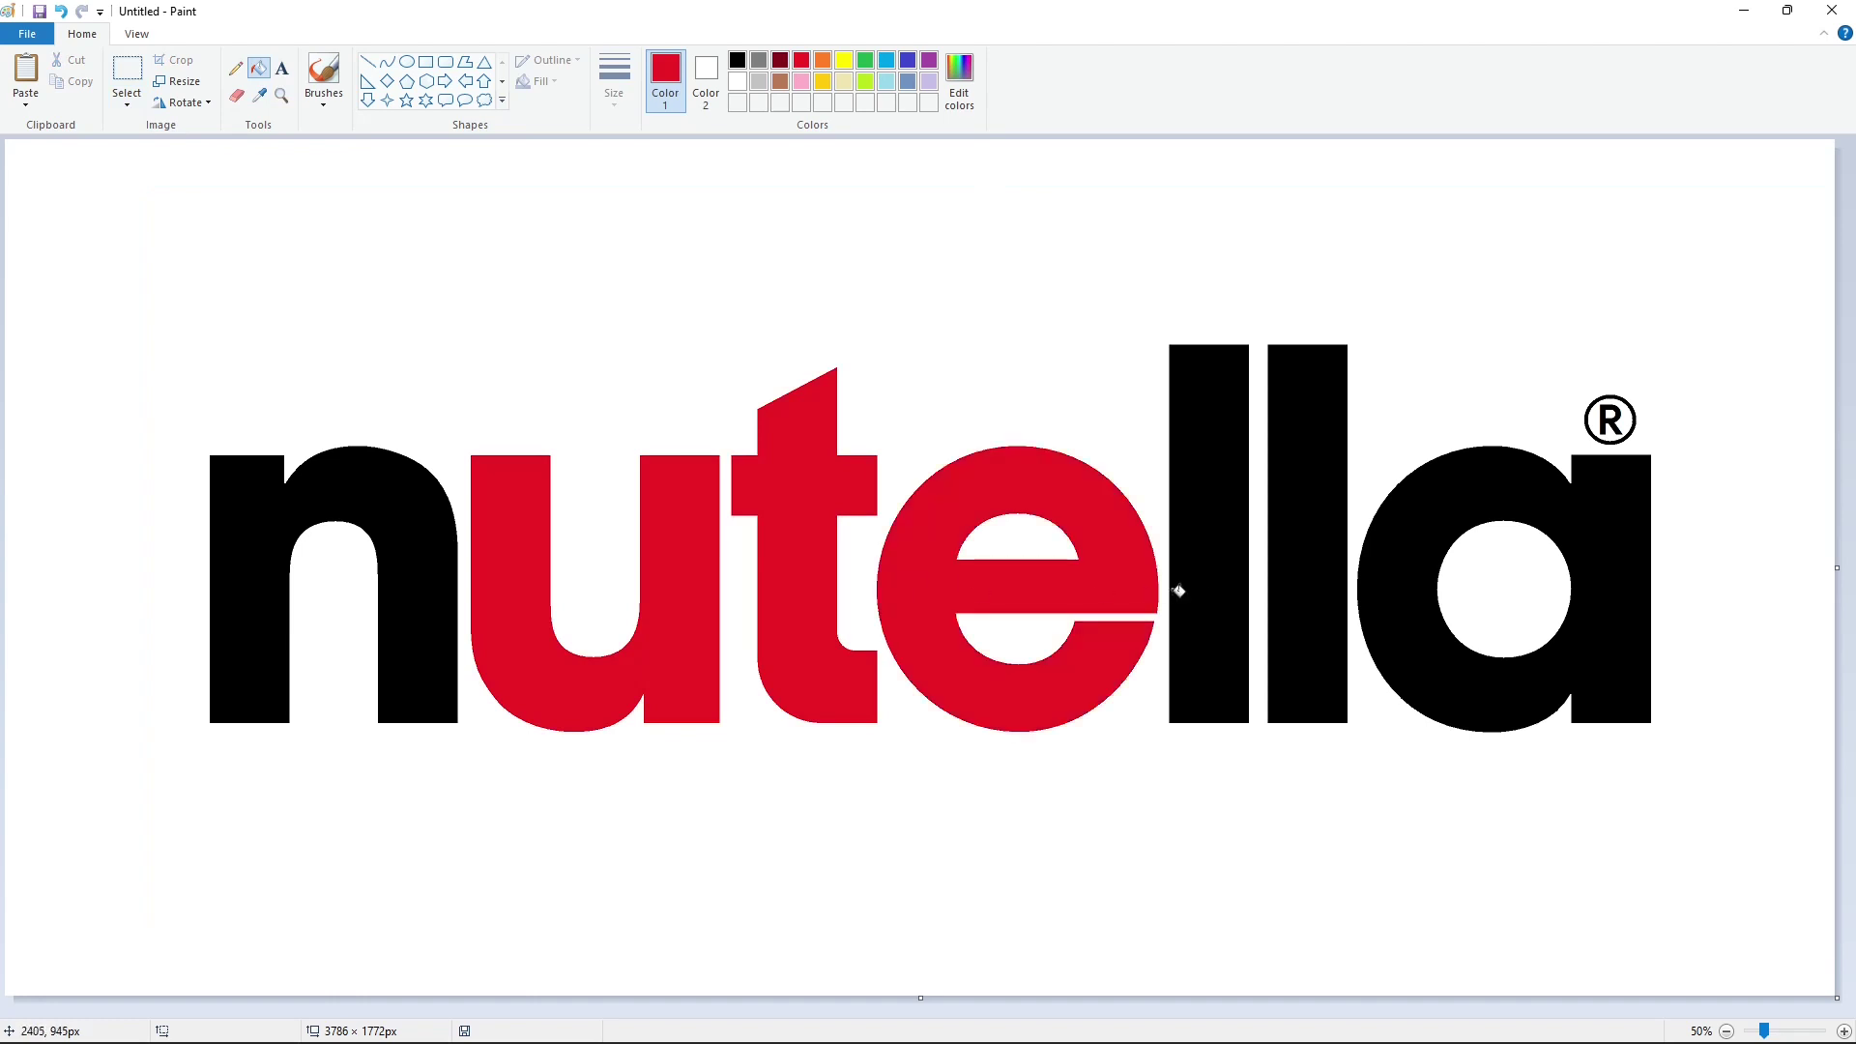
click(1179, 590)
click(1309, 586)
click(1396, 609)
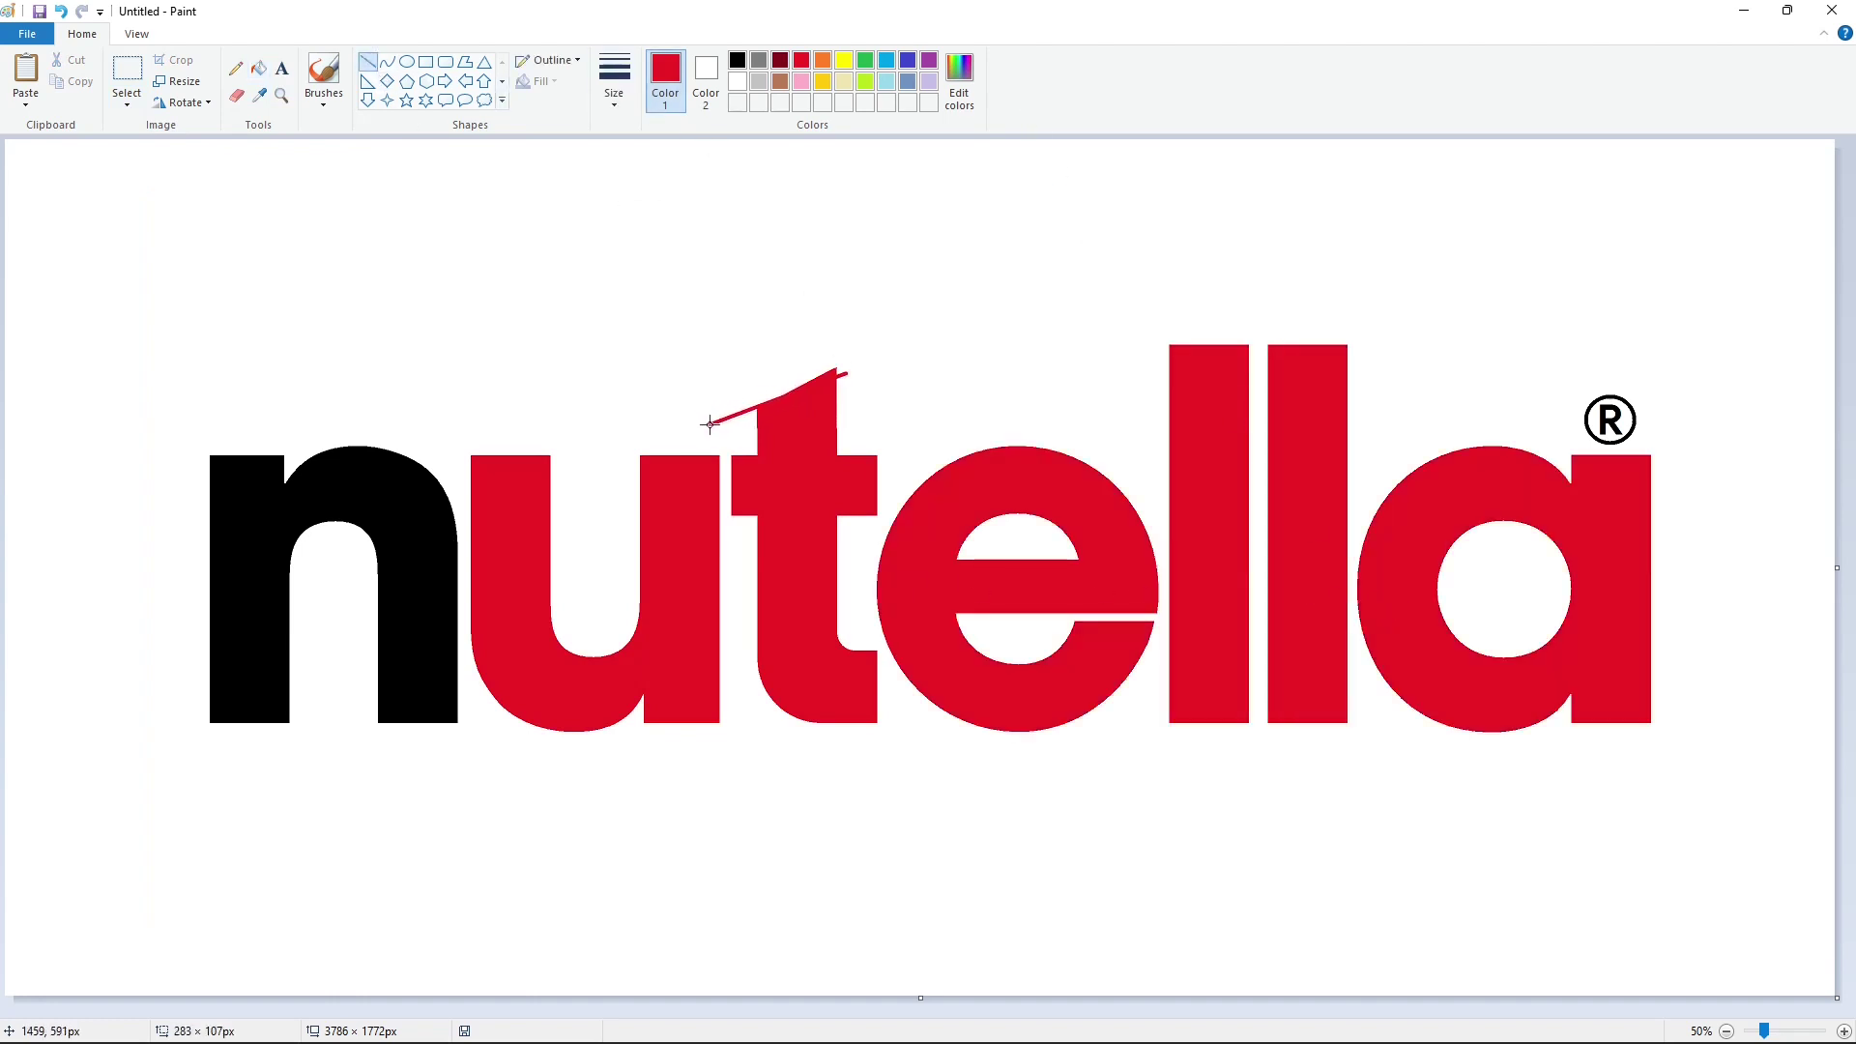
Trim the top of the t to a shallower slant with a white line and fill the cut-off tip with white.
click(259, 67)
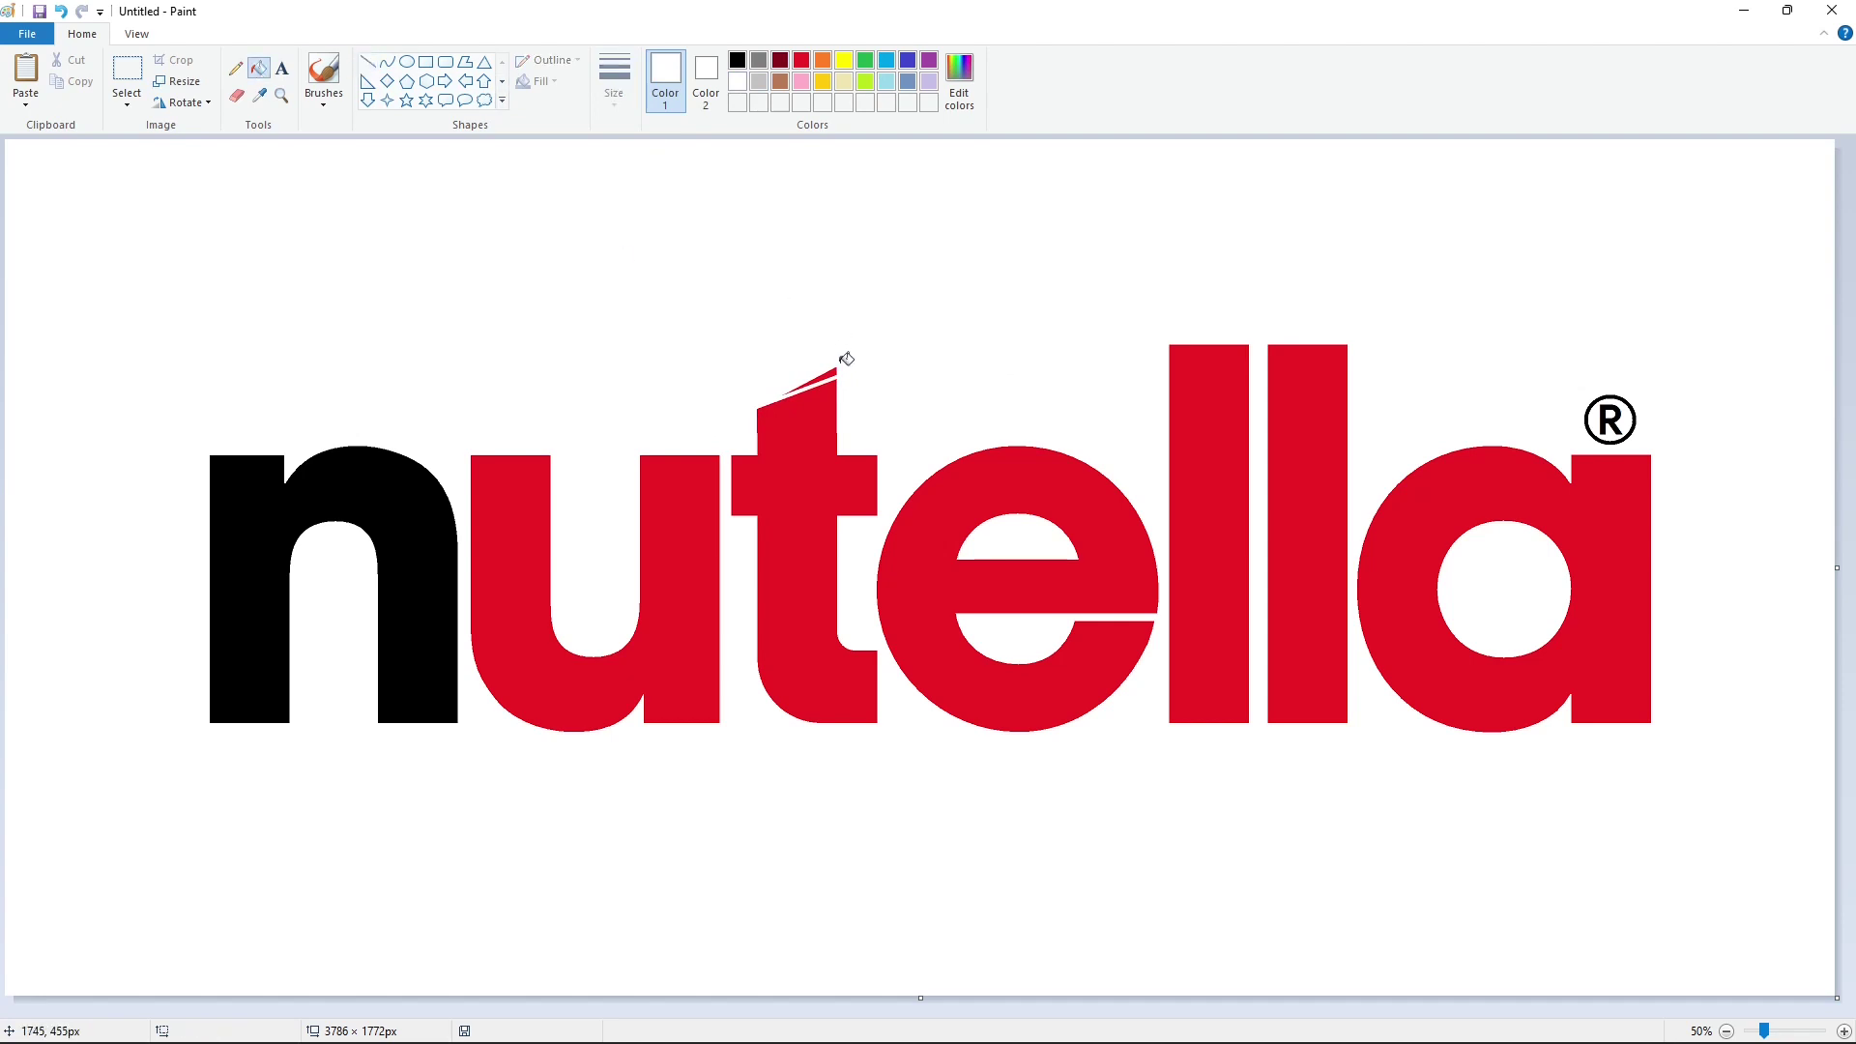
click(750, 337)
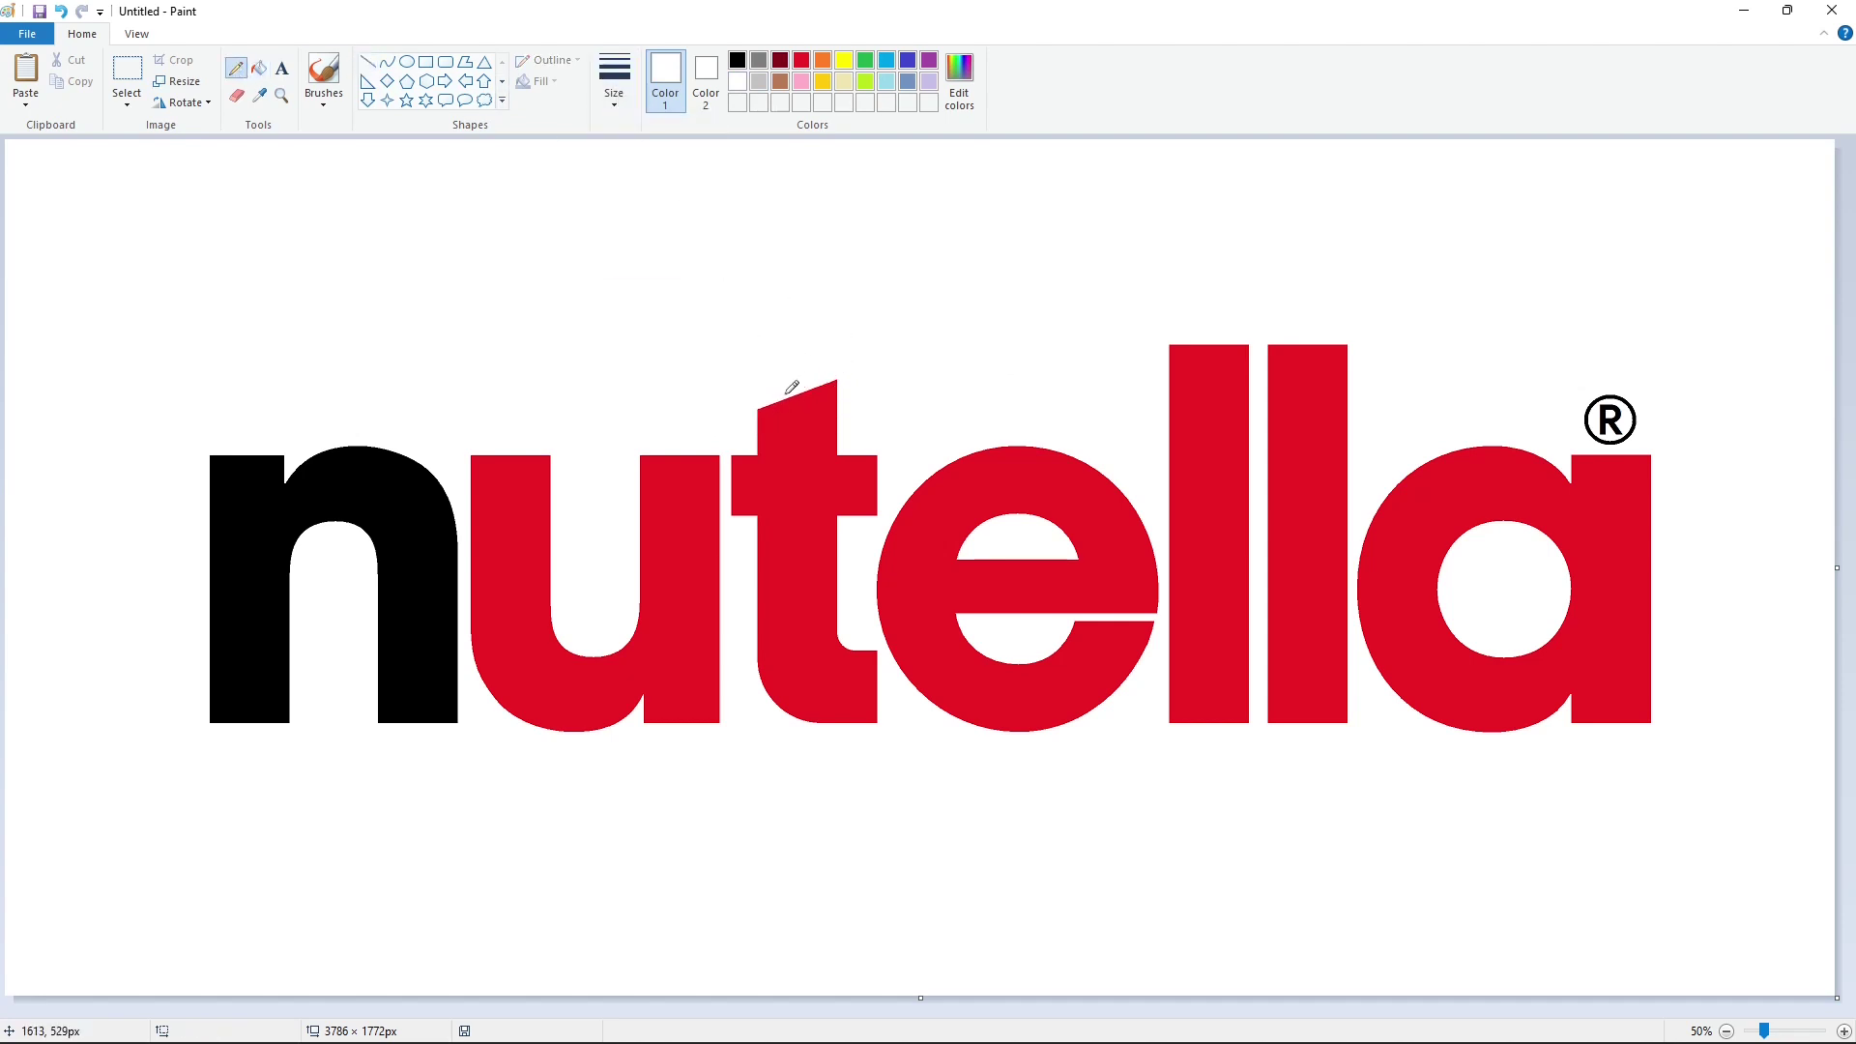
Try to make the t taller by pasting a copy of its slanted top slightly higher on the stem.
click(127, 73)
drag(710, 351, 898, 435)
click(1786, 1031)
scroll(1099, 750, right, 5)
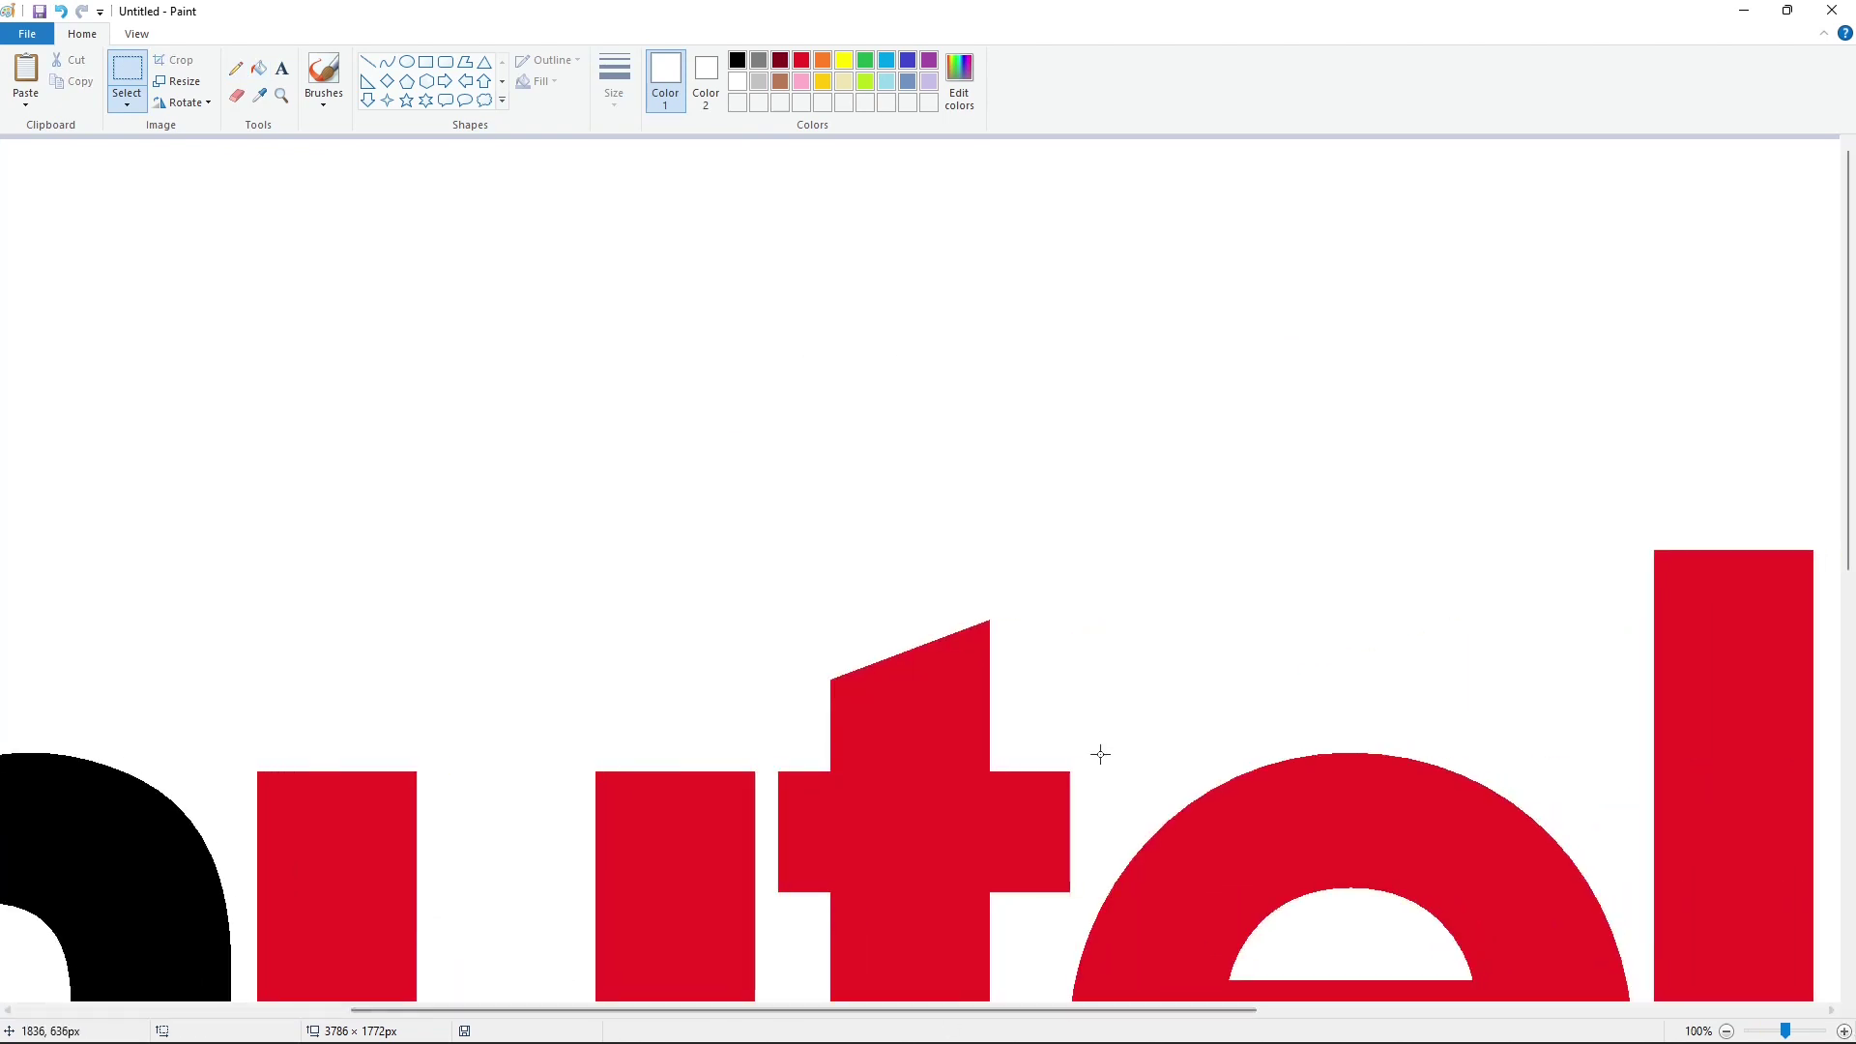
key(ctrl+v)
drag(207, 295, 954, 673)
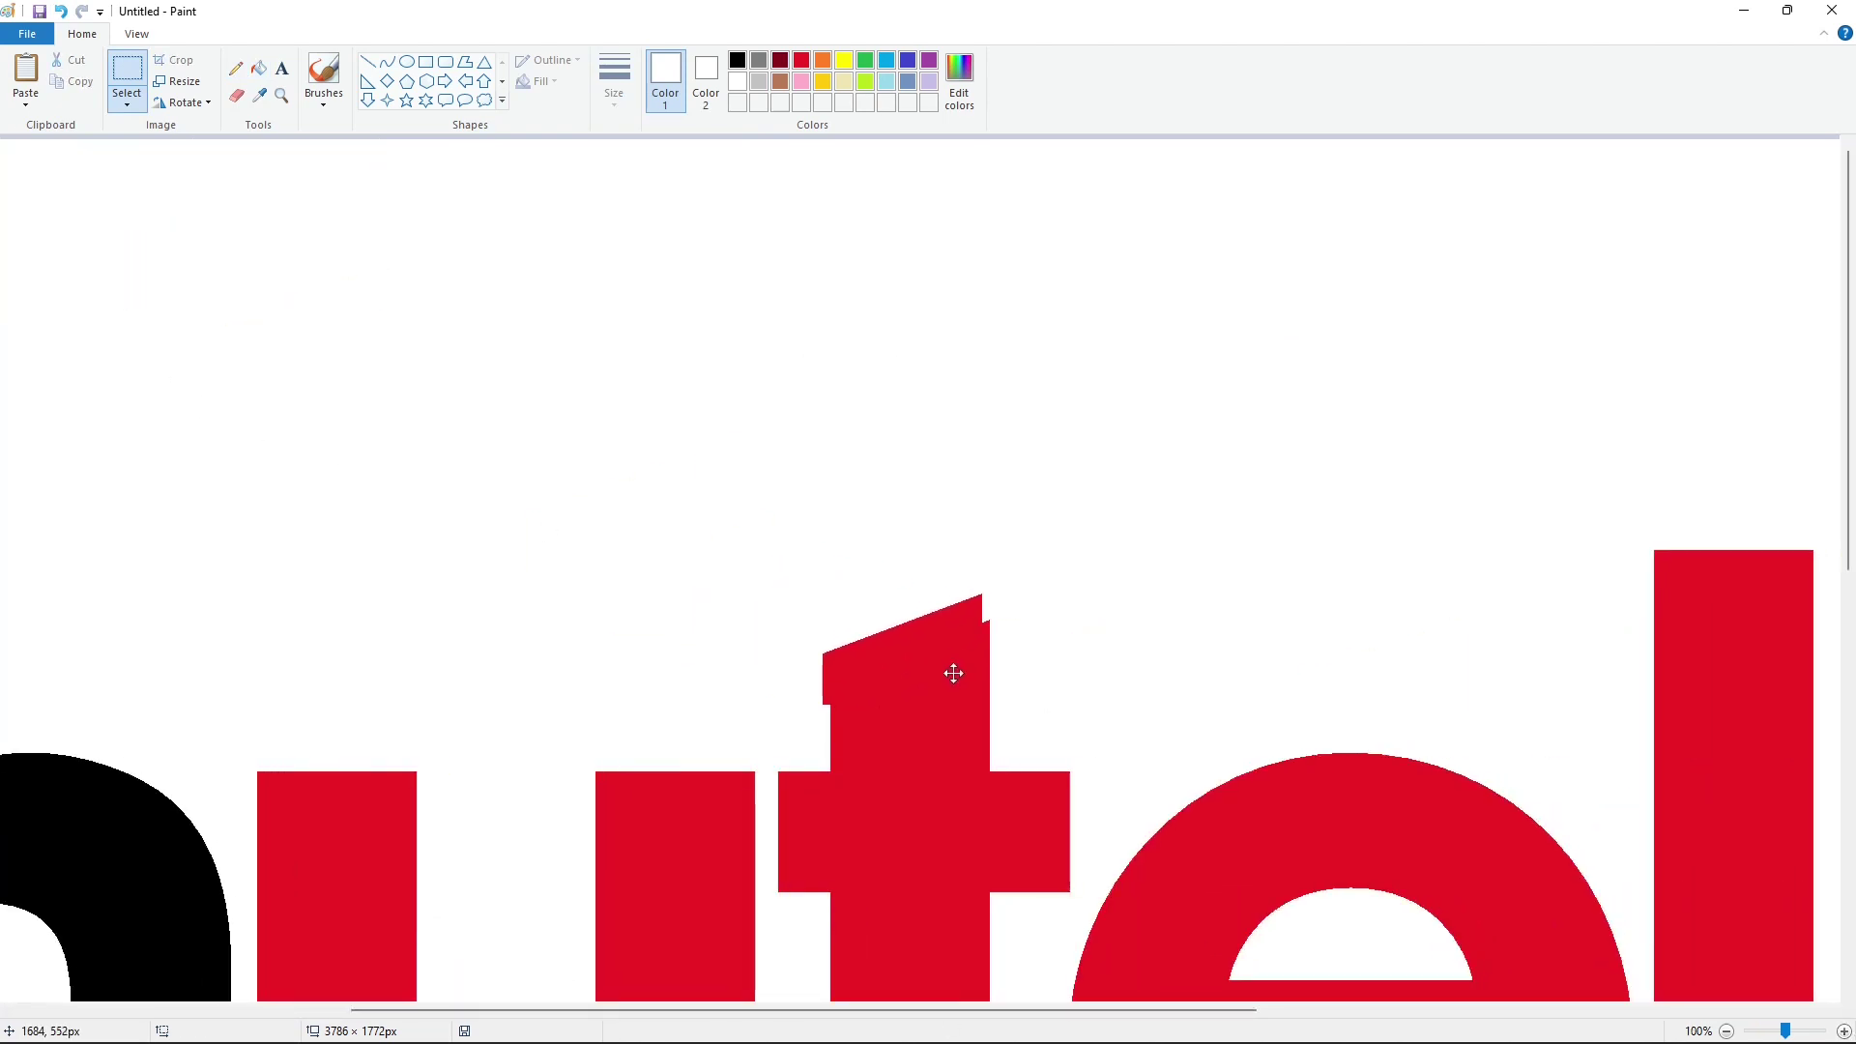
click(1183, 683)
click(1727, 1030)
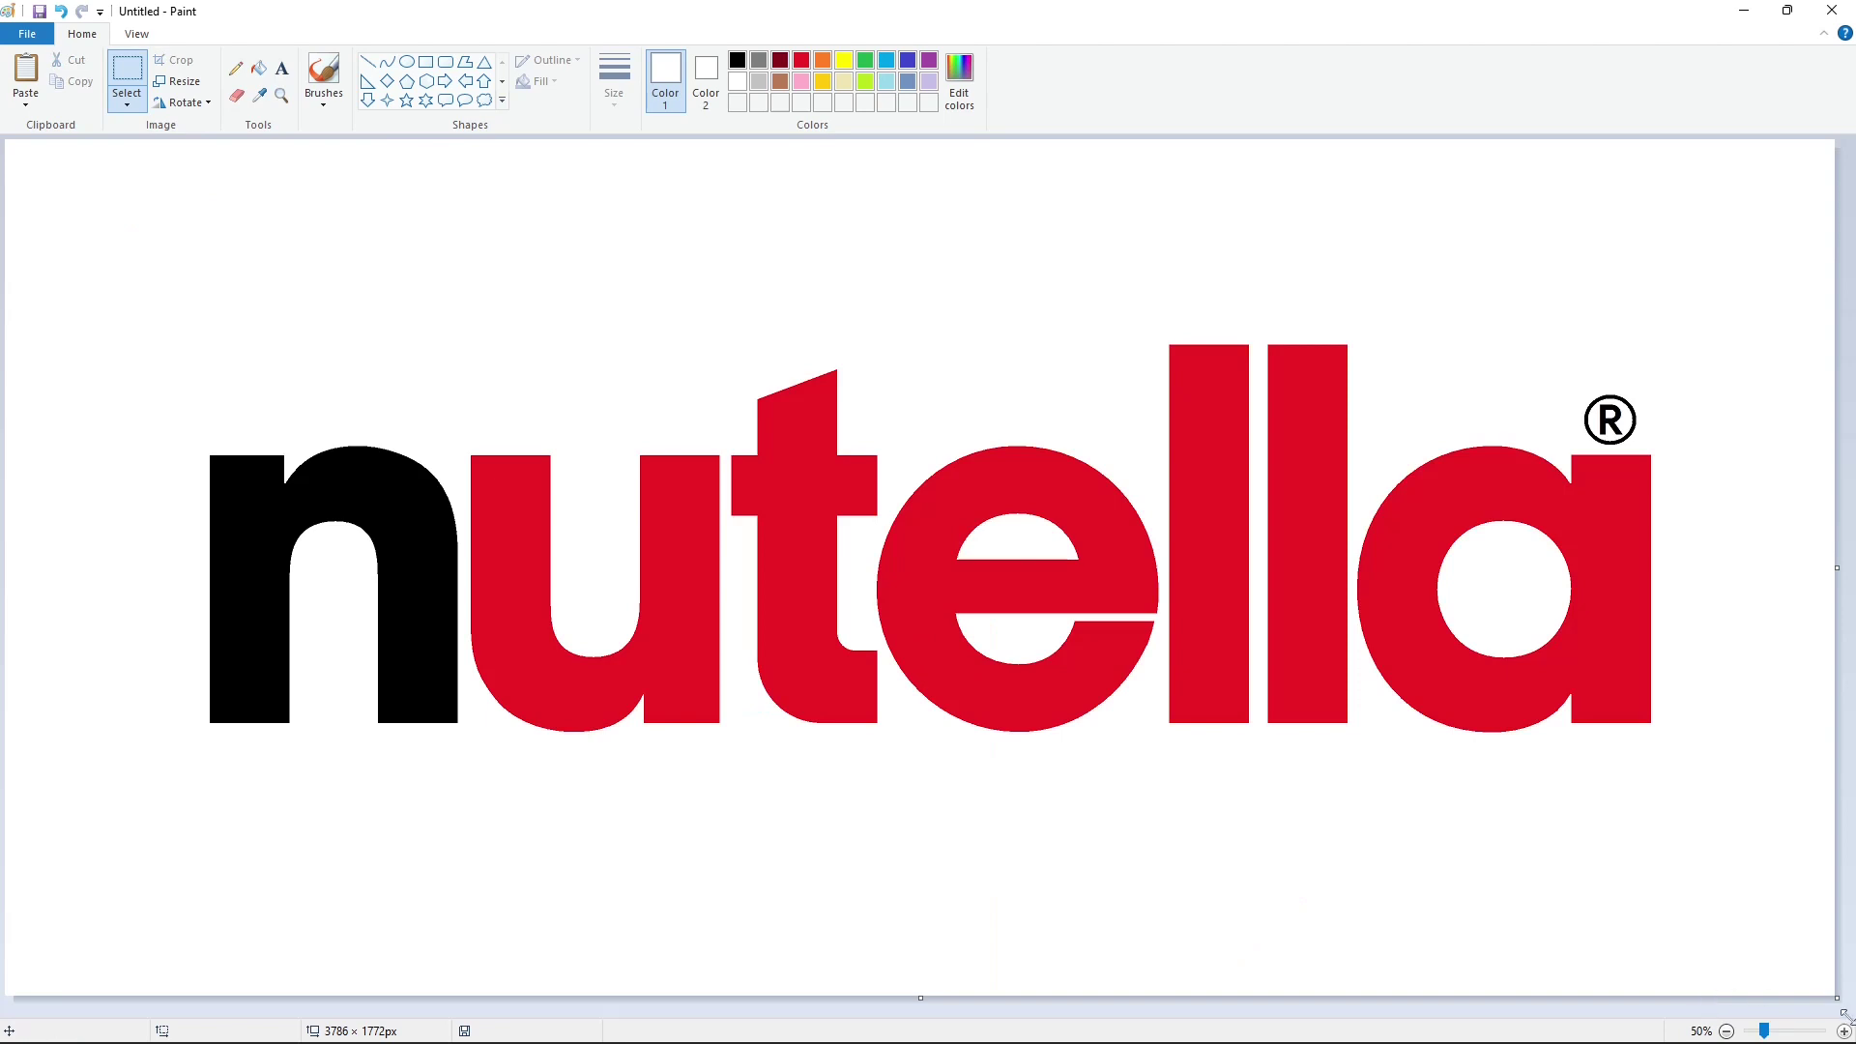
key(ctrl+z)
Paste a fresh copy of the t's slanted top for lengthening its stem.
click(1785, 1031)
scroll(1111, 1011, right, 5)
key(ctrl+v)
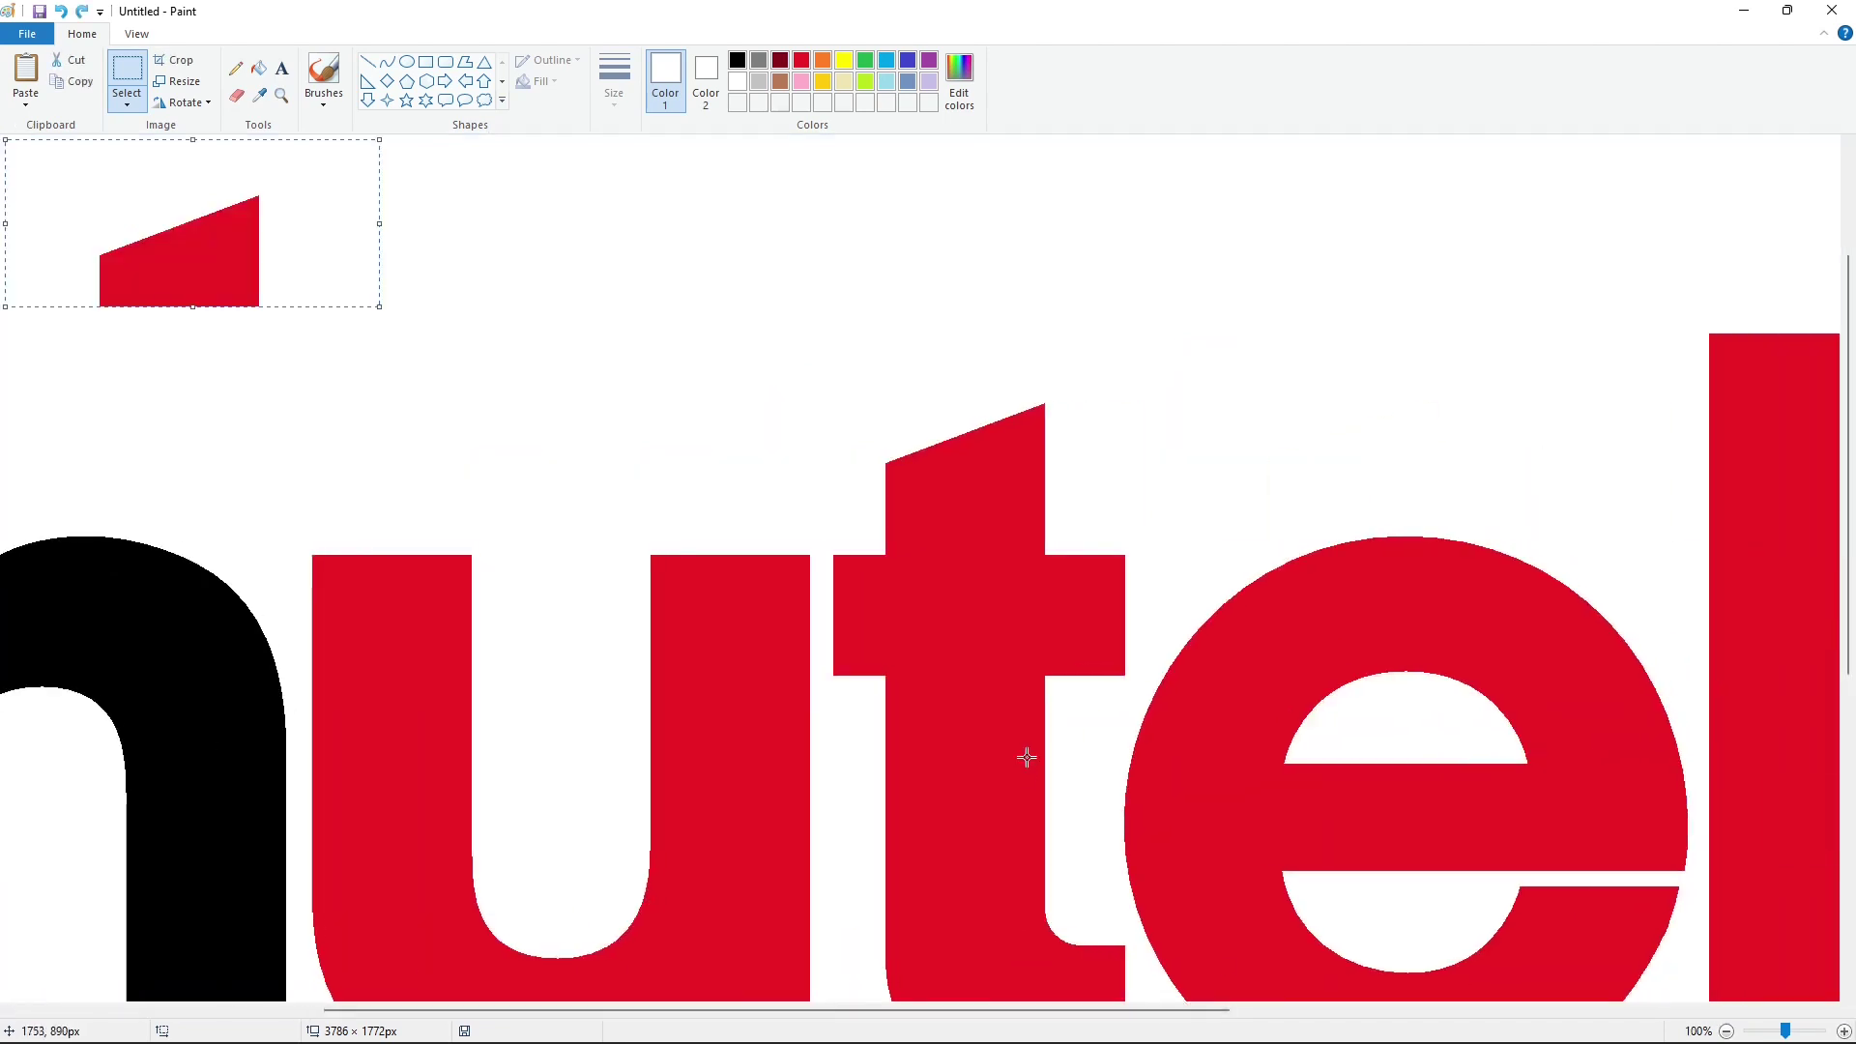